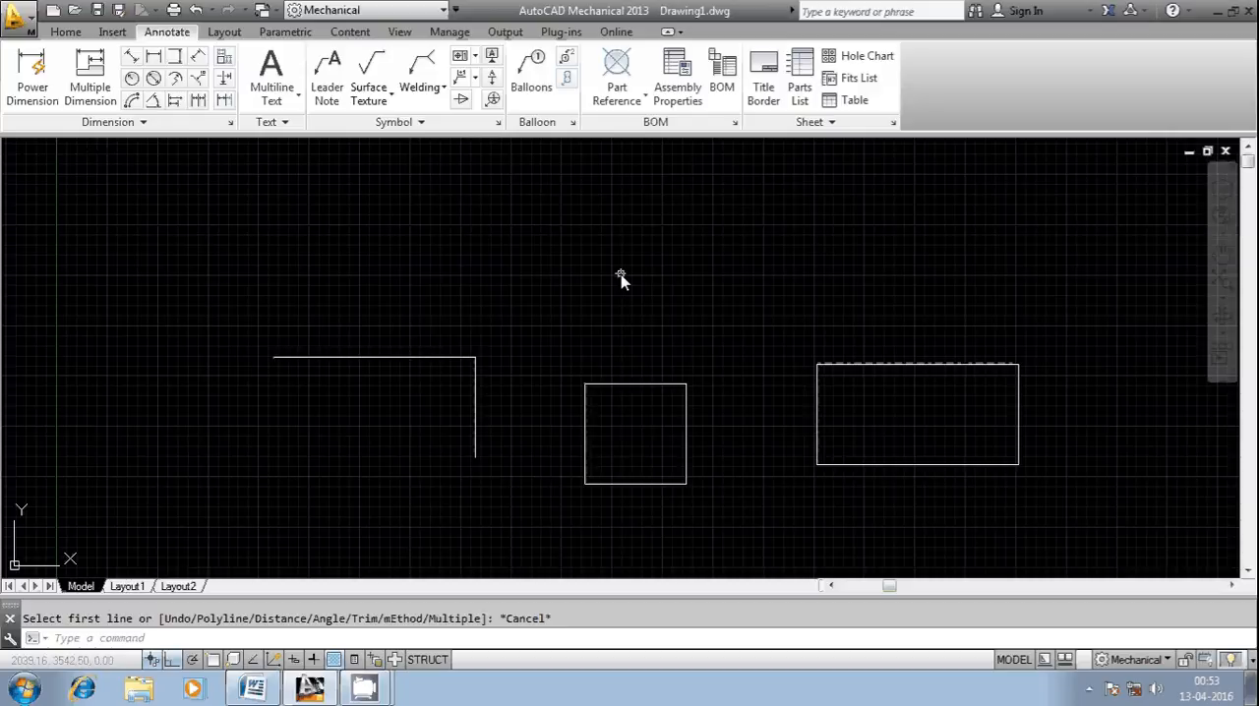
# Step: Start the Chamfer command, open its setup and accept the settings as they are
pyautogui.click(91, 640)
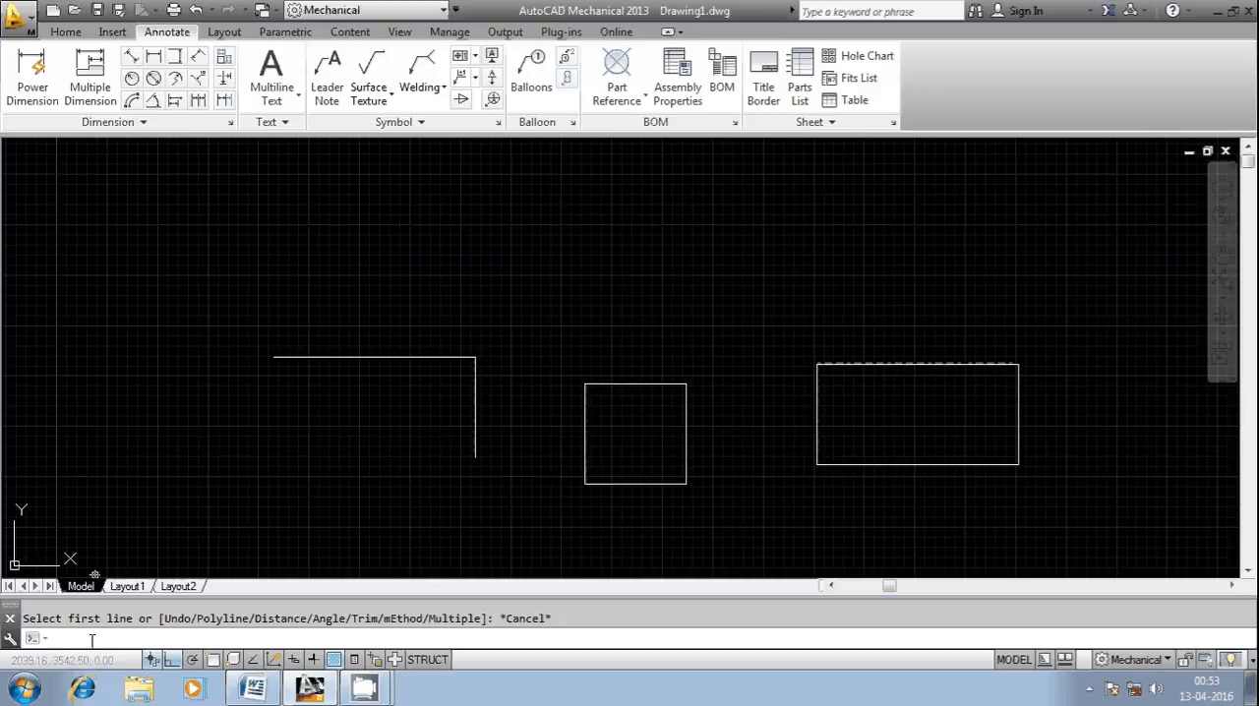
pyautogui.click(65, 32)
pyautogui.click(551, 124)
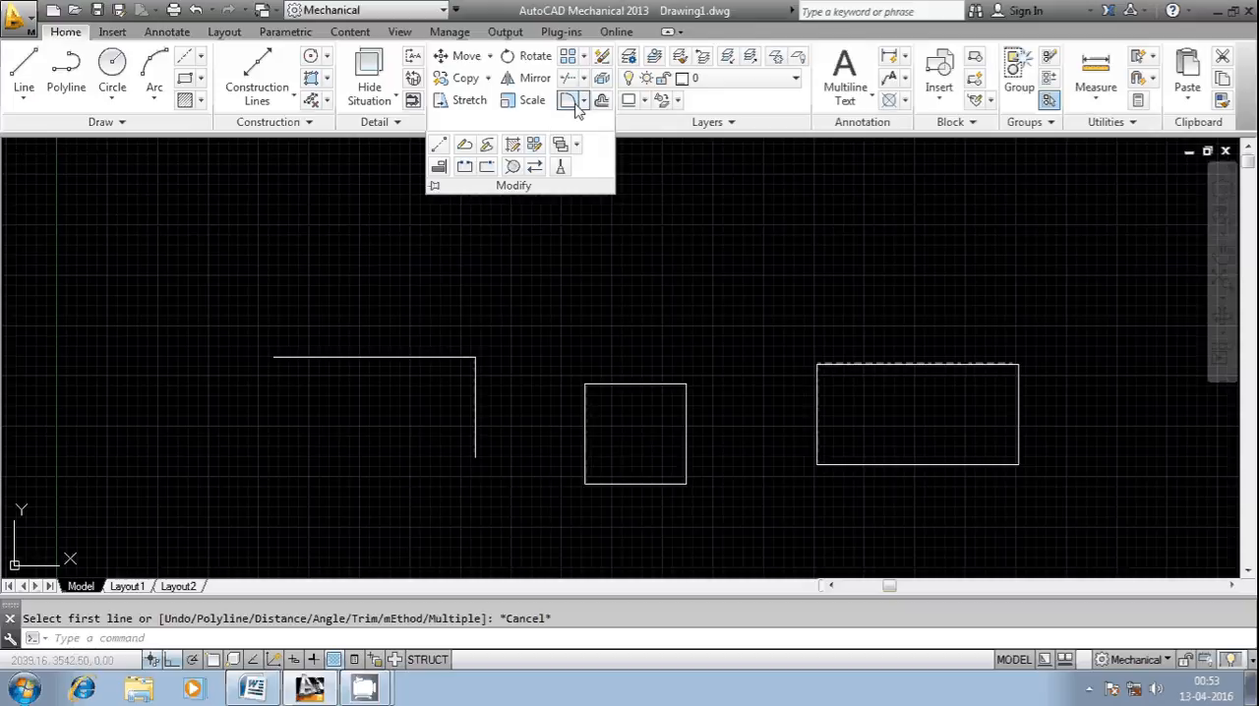
pyautogui.click(582, 102)
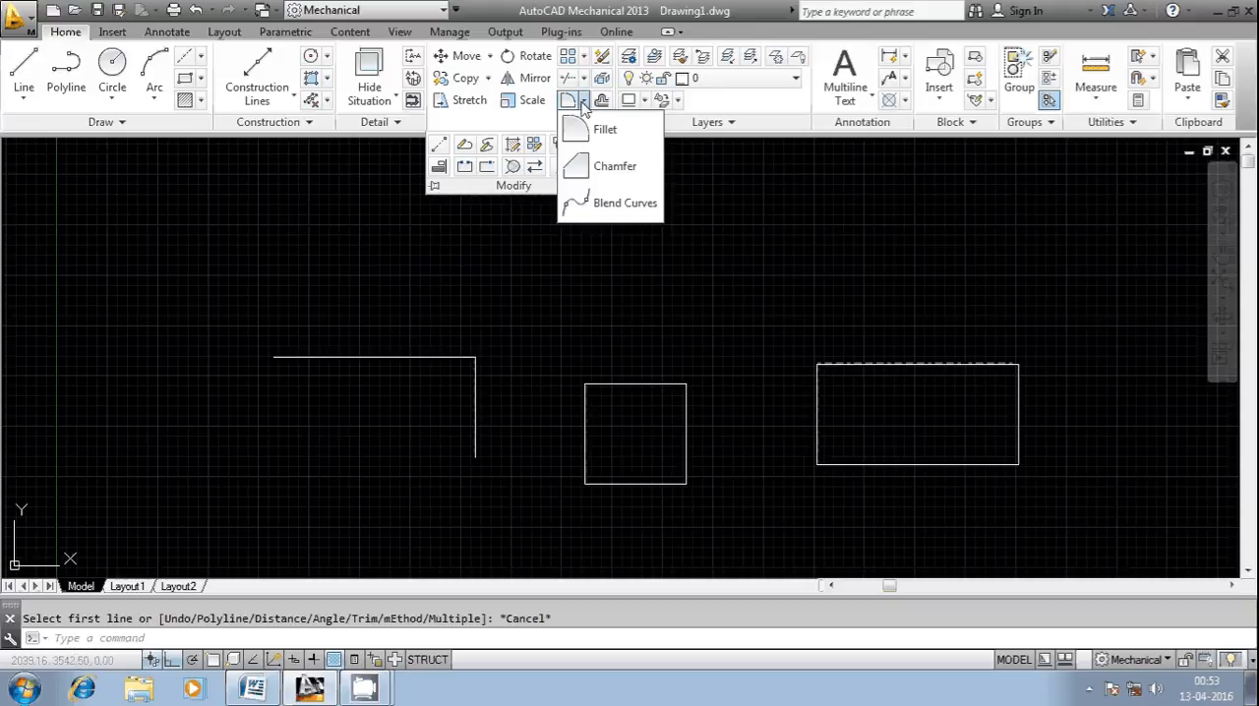
pyautogui.click(598, 176)
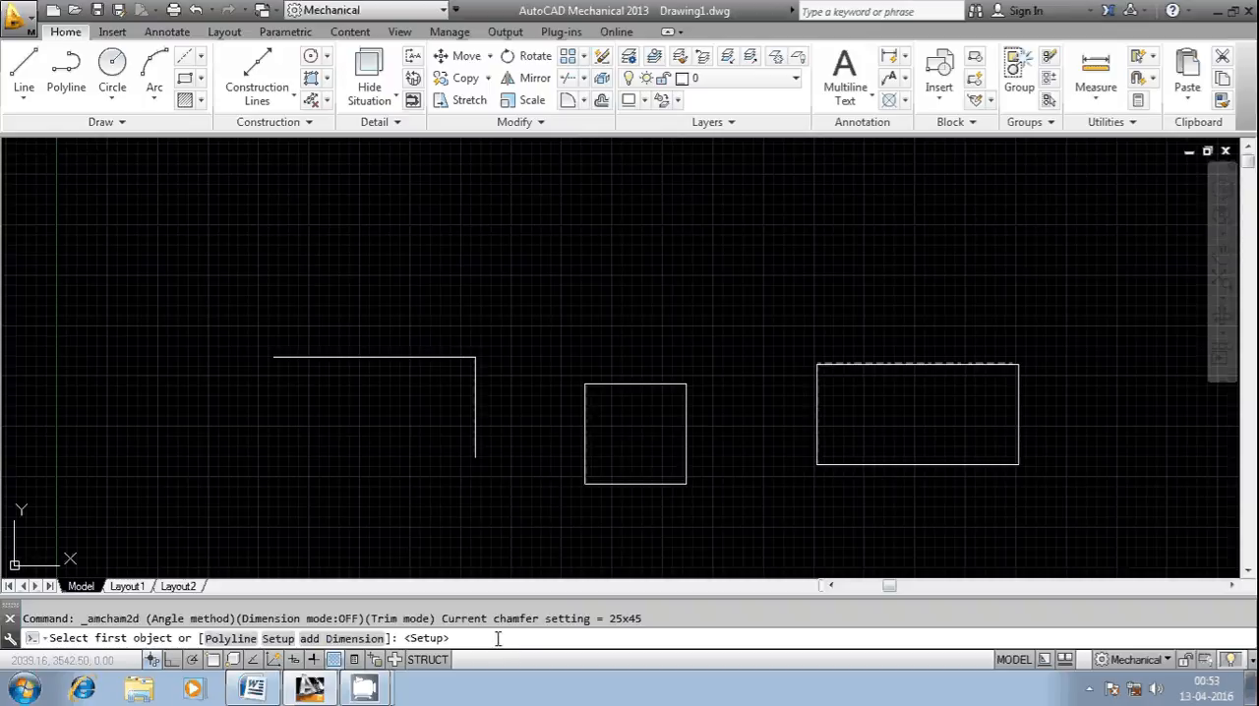
pyautogui.write('s')
pyautogui.press('Return')
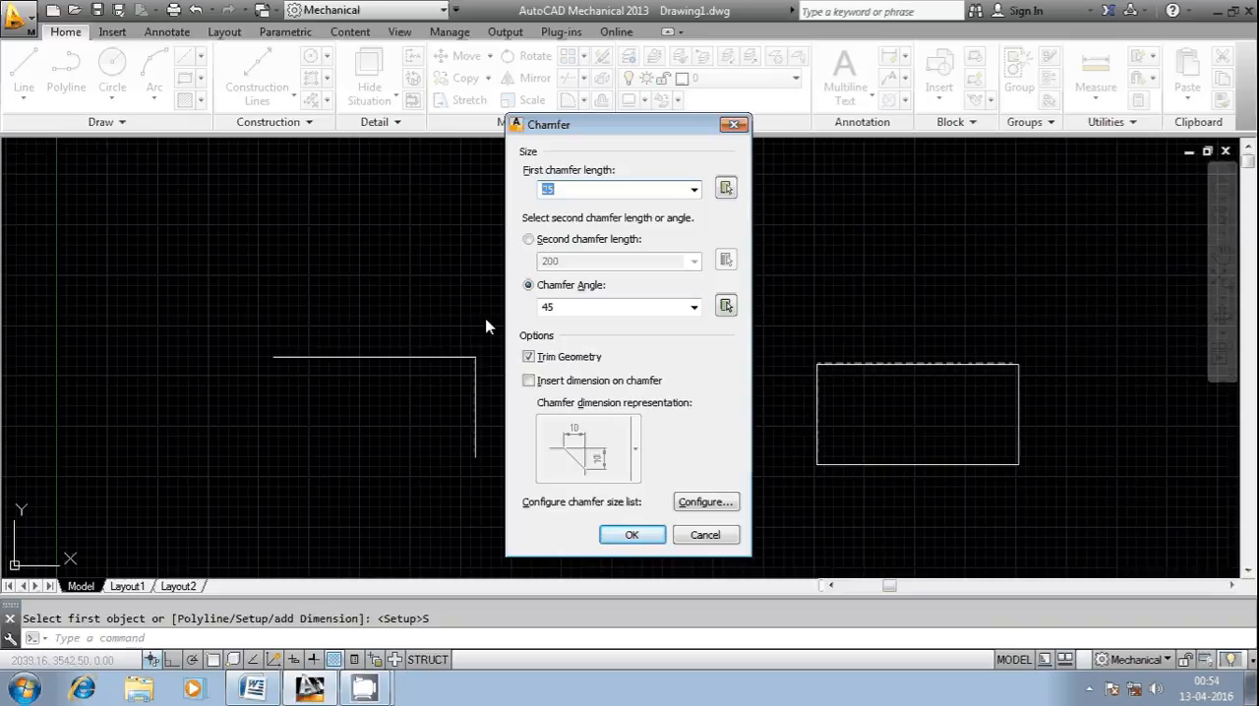
pyautogui.click(632, 534)
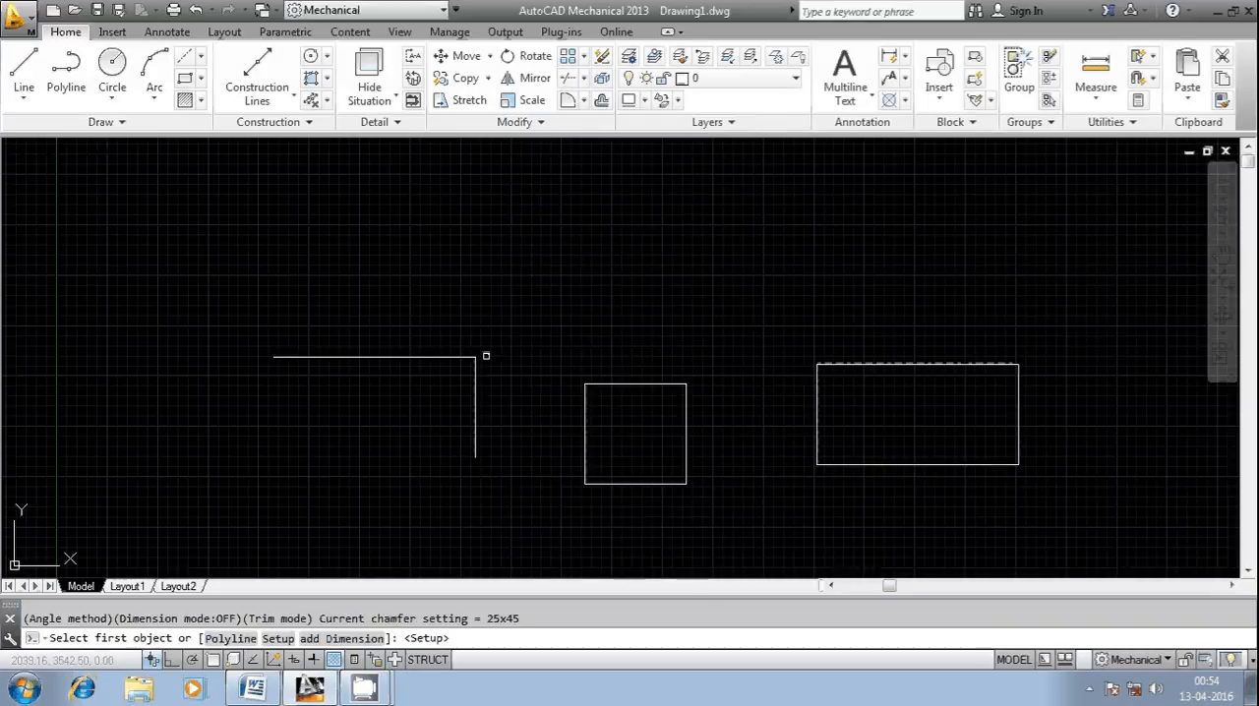
# Step: Set the first chamfer length to 200 and the second to 100, and chamfer the corner between the two open lines
pyautogui.scroll(2, 472, 359)
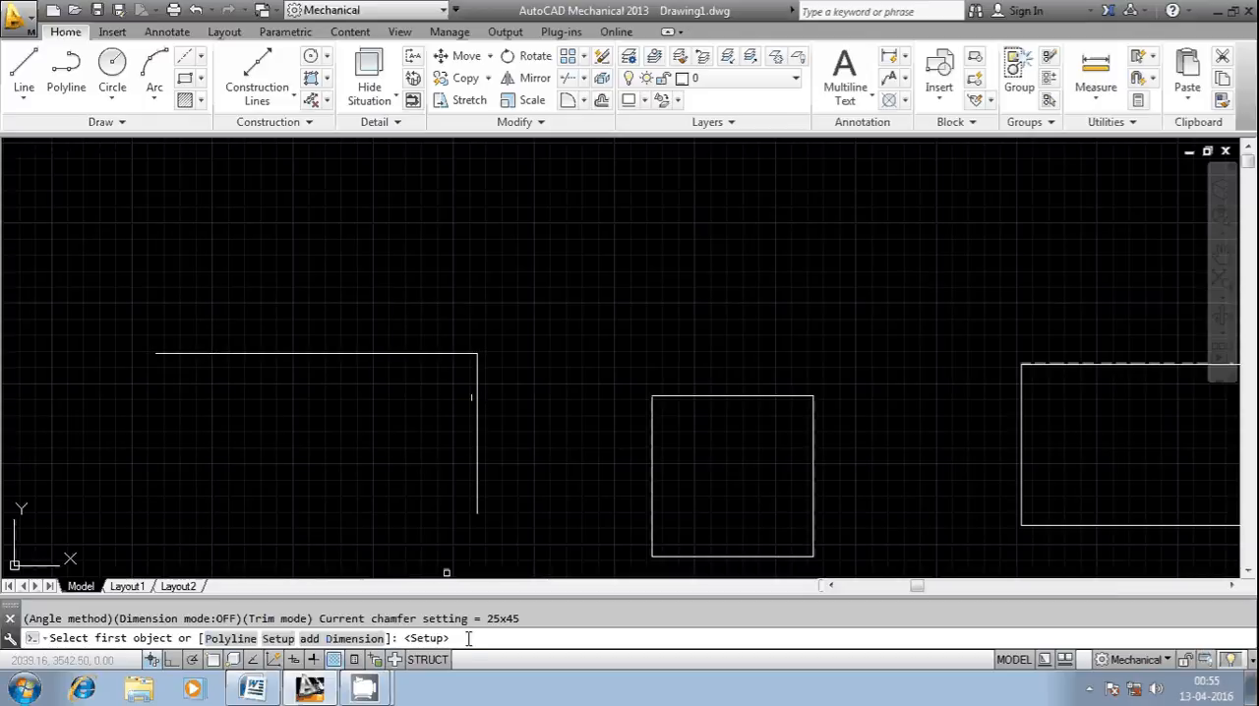
pyautogui.write('S')
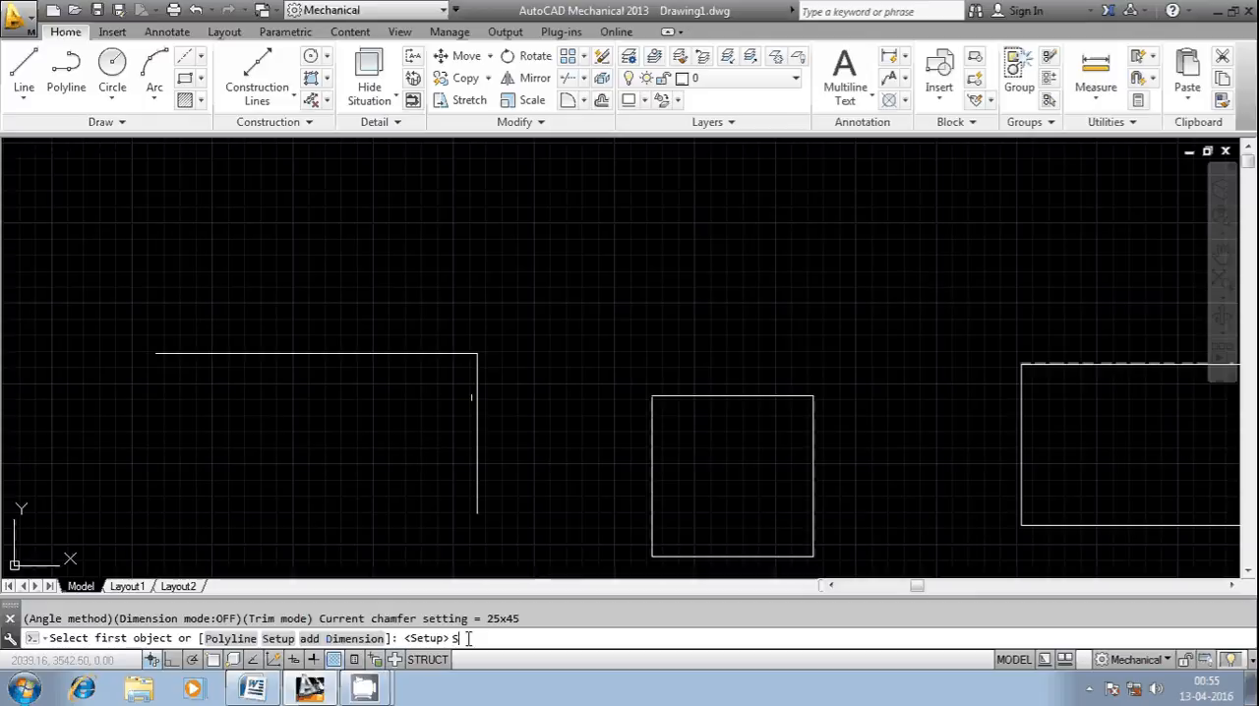
pyautogui.press('Return')
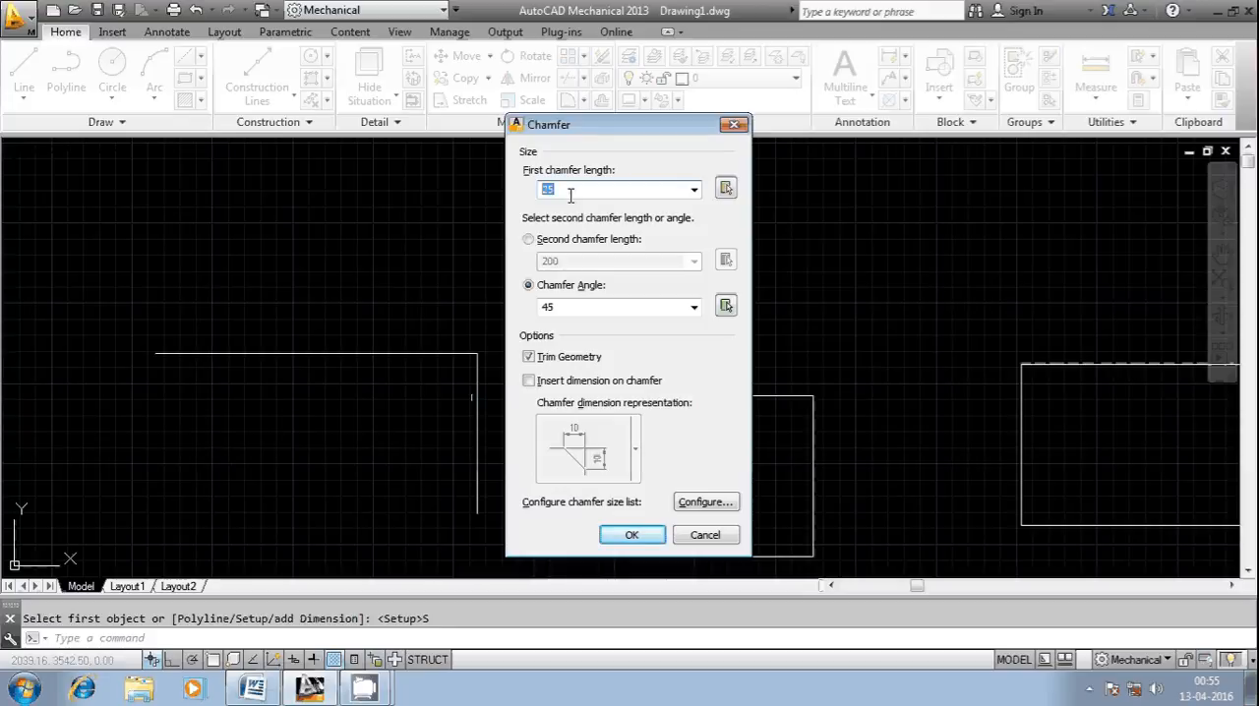
pyautogui.write('200')
pyautogui.click(528, 239)
pyautogui.doubleClick(547, 260)
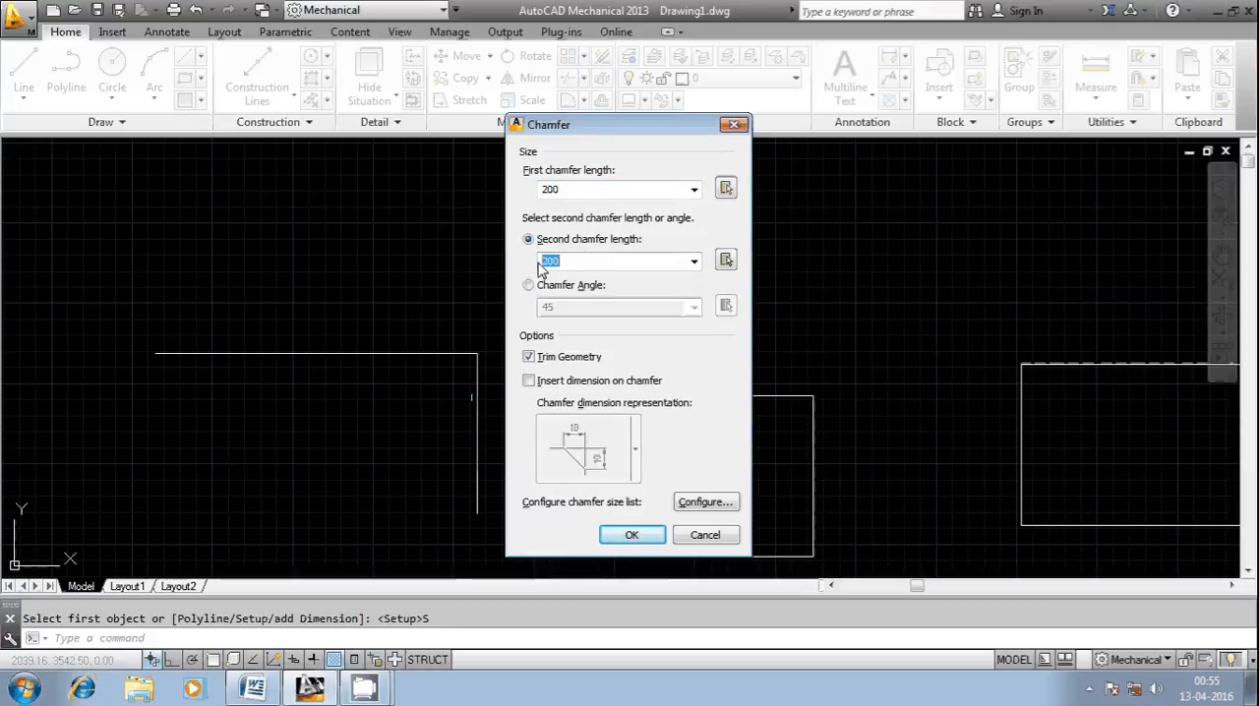
pyautogui.write('100')
pyautogui.press('Return')
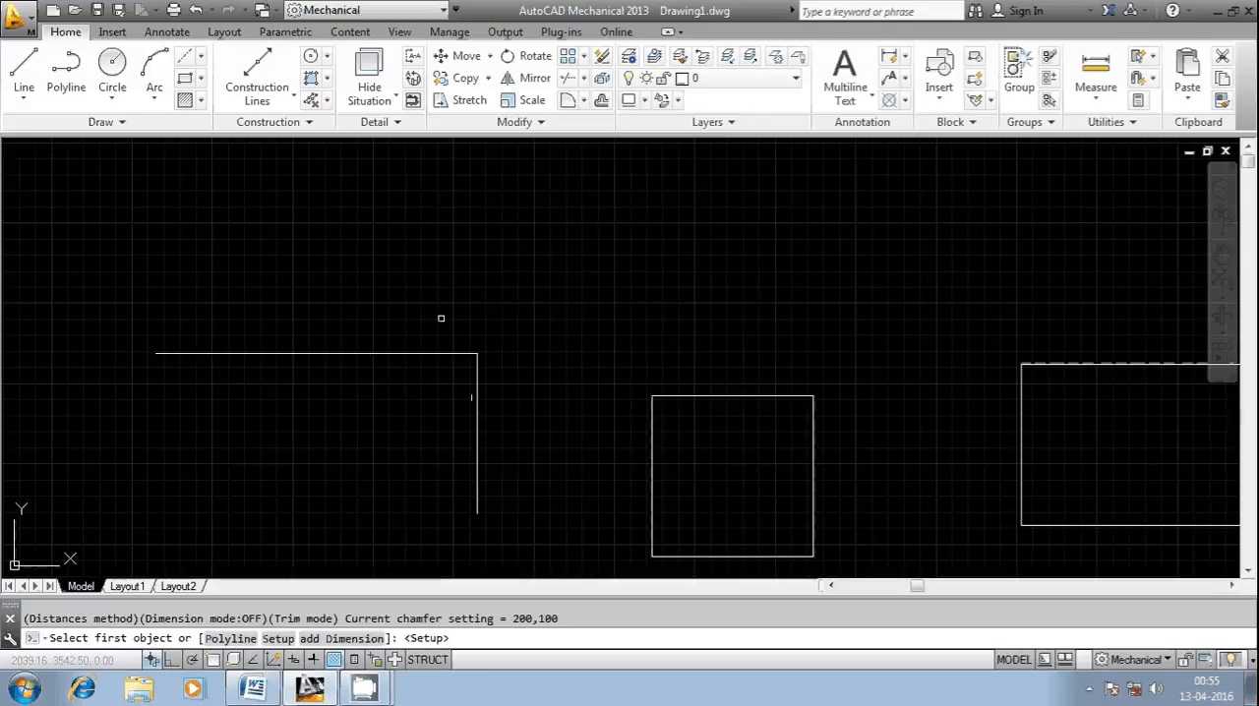
pyautogui.click(433, 353)
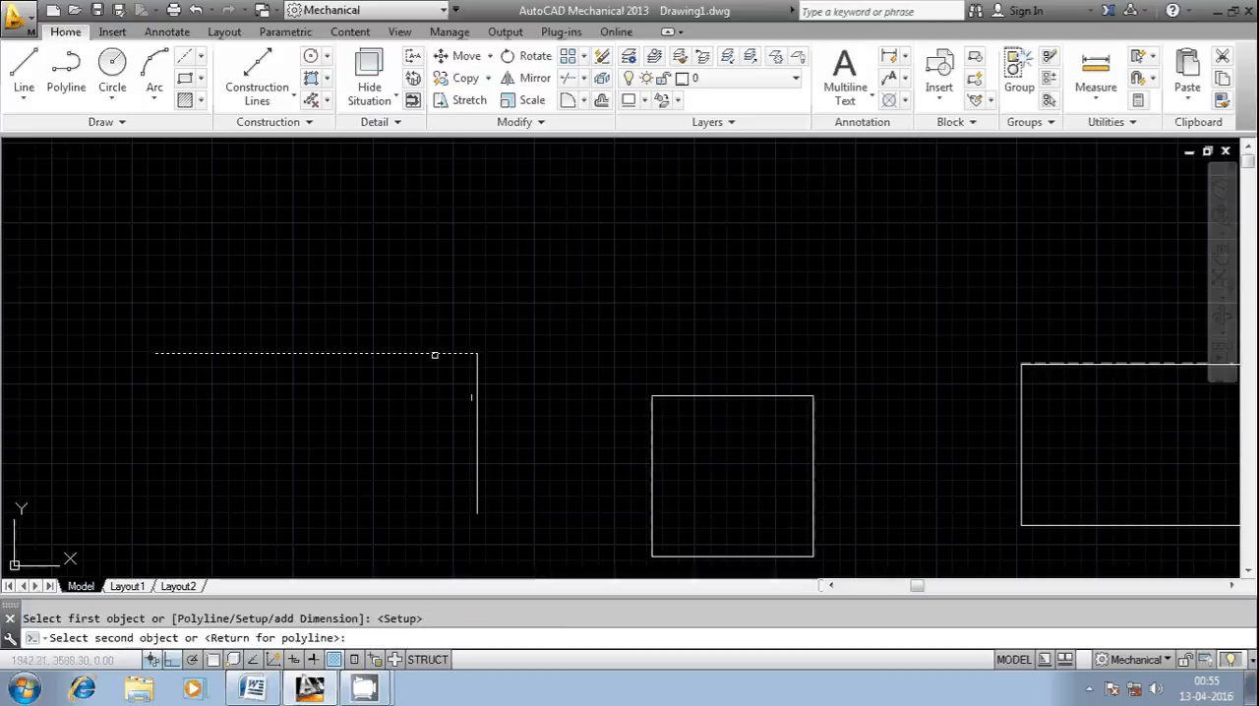
pyautogui.click(478, 401)
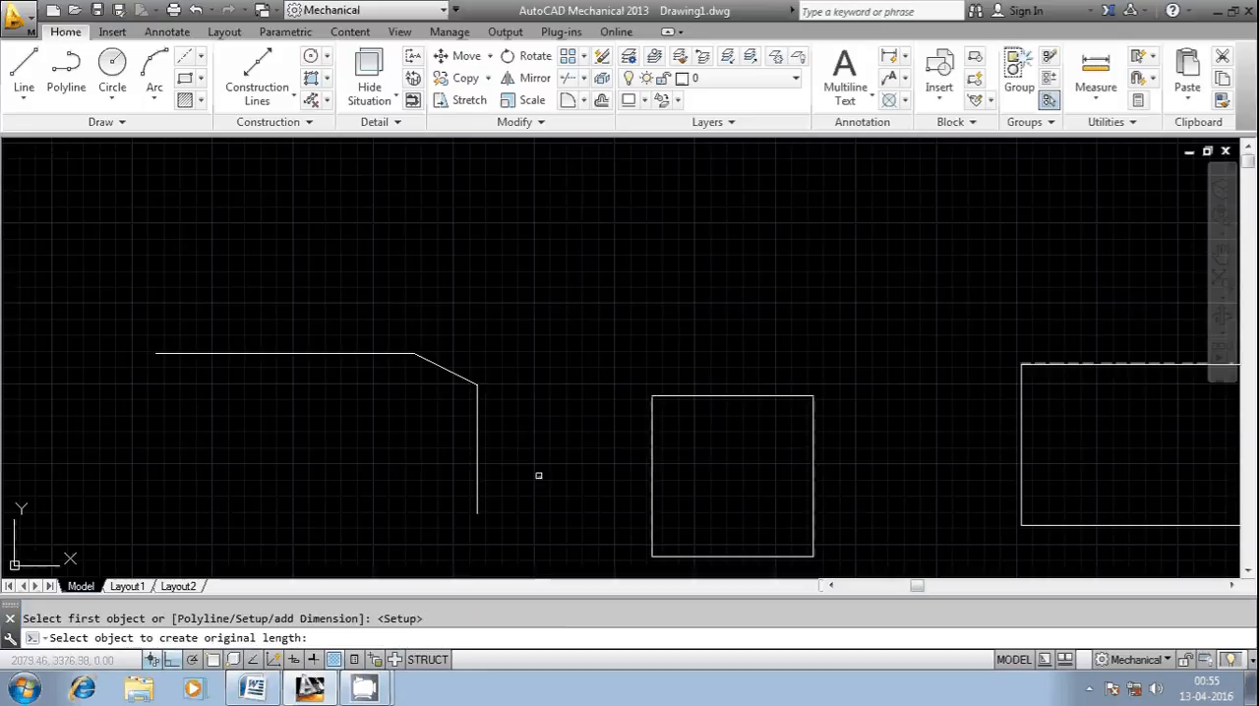
# Step: Draw a vertical helper line between the chamfered corner and the square, and a horizontal helper line crossing it above the corner
pyautogui.click(26, 75)
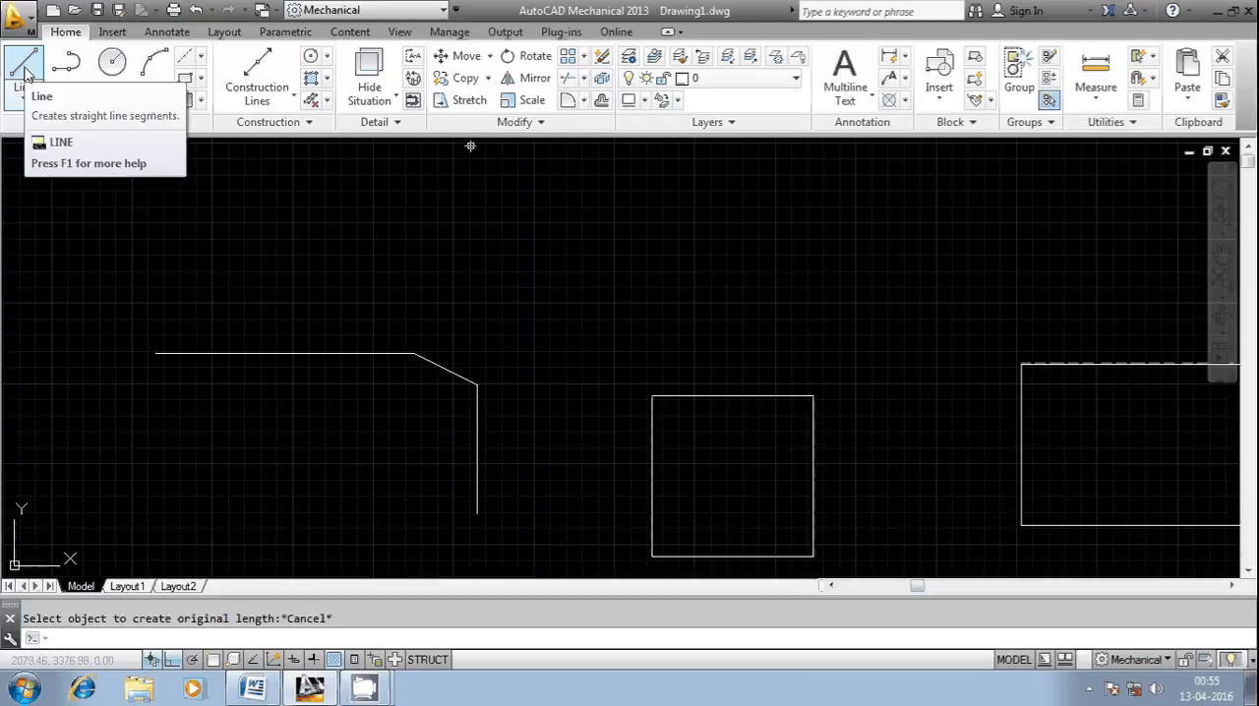
pyautogui.click(26, 75)
pyautogui.click(560, 272)
pyautogui.click(570, 495)
pyautogui.press('Return')
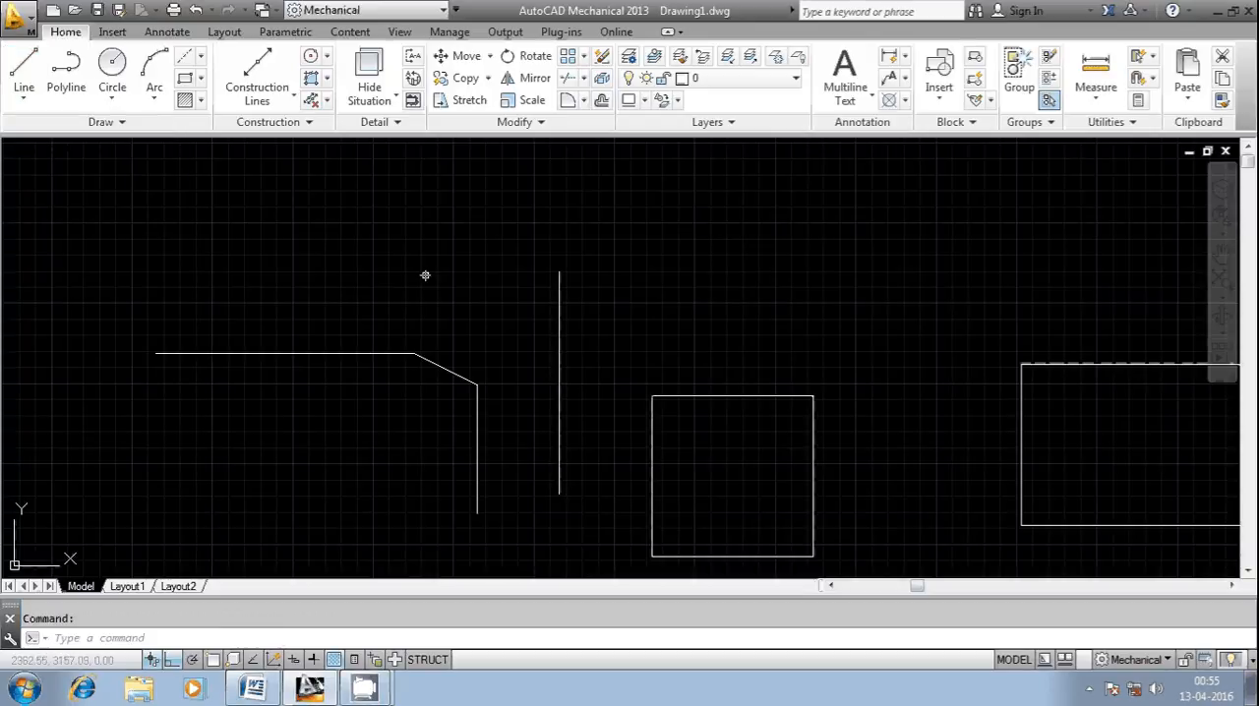
pyautogui.rightClick(424, 273)
pyautogui.click(484, 277)
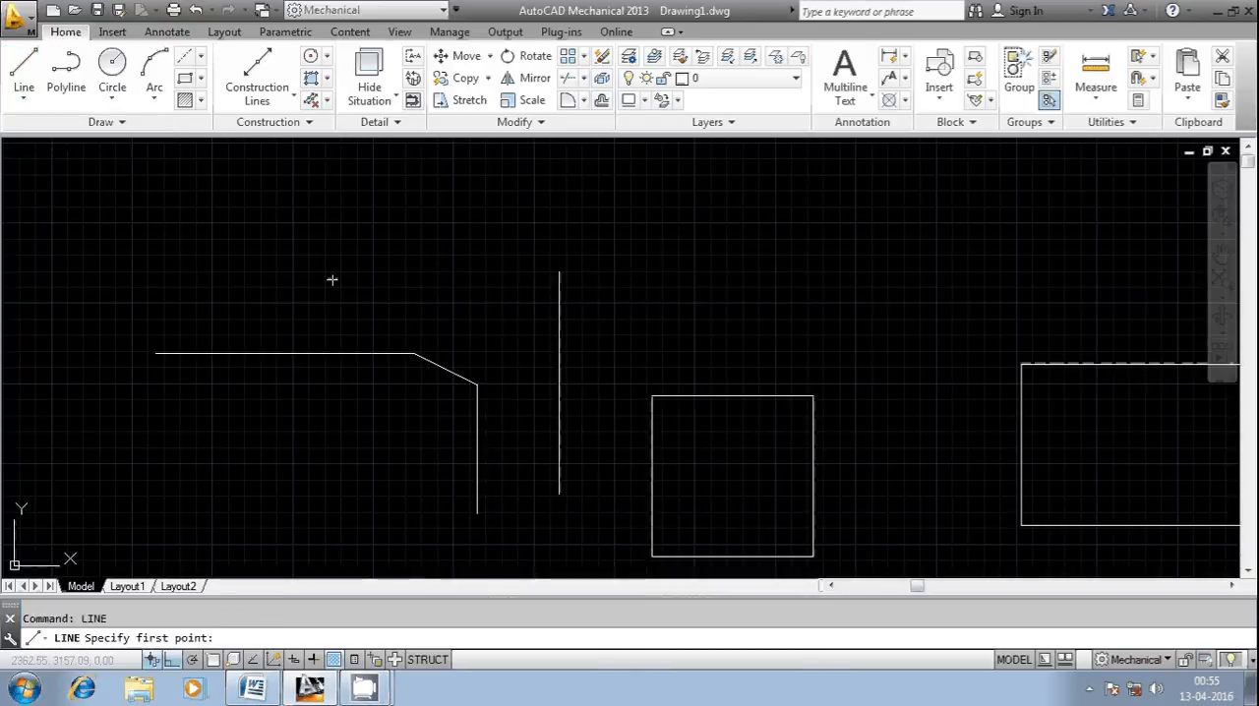
pyautogui.click(332, 278)
pyautogui.click(626, 278)
pyautogui.press('Escape')
# Step: Extend the chamfered vertical and horizontal lines past the bevel to the helper lines
pyautogui.write('ex')
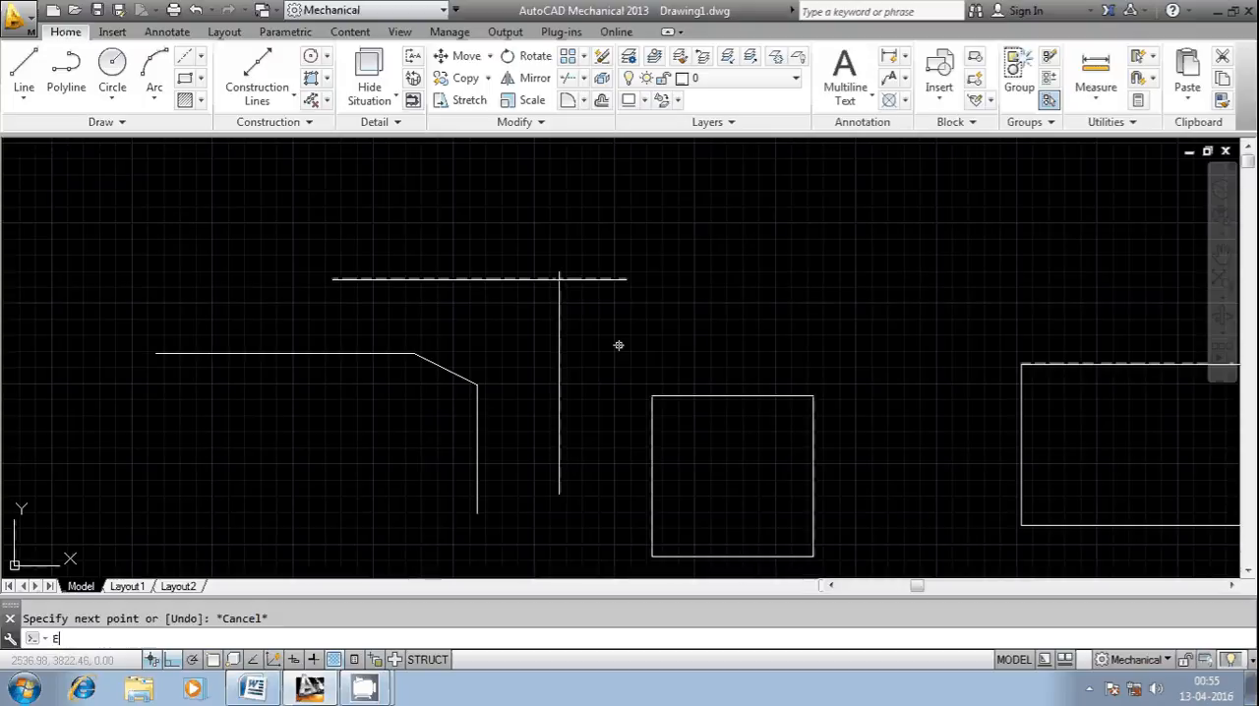
pyautogui.press('Return')
pyautogui.press('Return')
pyautogui.click(478, 408)
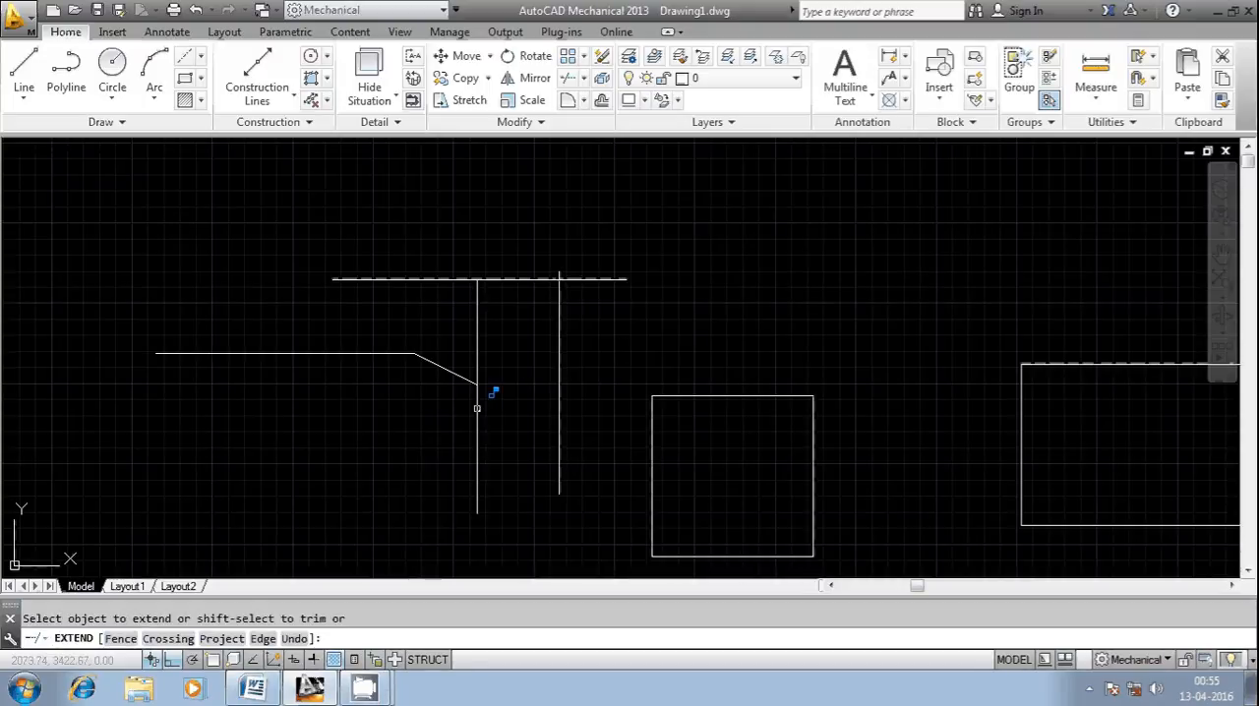
pyautogui.click(402, 355)
pyautogui.click(395, 344)
pyautogui.scroll(4, 491, 351)
pyautogui.press('Escape')
# Step: Trim the extended lines' overhangs at their intersection to rebuild the original sharp corner around the bevel
pyautogui.write('tr')
pyautogui.press('Return')
pyautogui.press('Return')
pyautogui.click(453, 300)
pyautogui.scroll(-3, 432, 307)
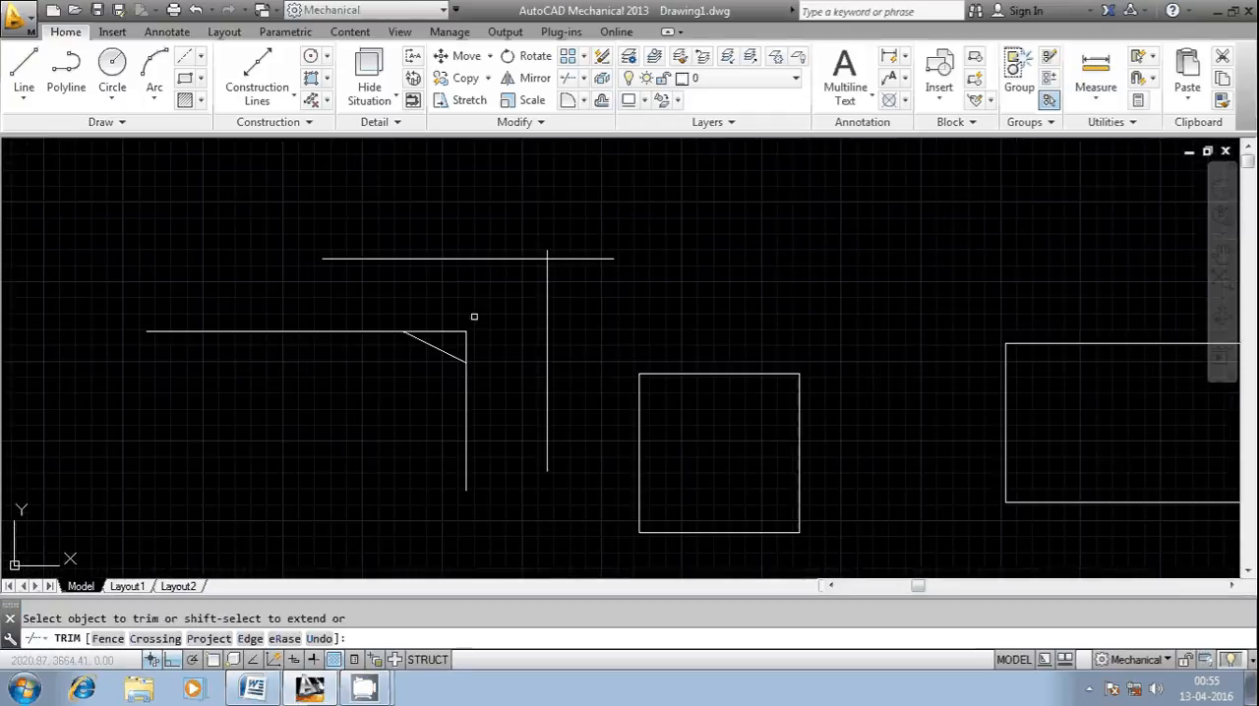
pyautogui.press('Escape')
# Step: Delete the horizontal and vertical helper lines
pyautogui.click(602, 206)
pyautogui.click(536, 307)
pyautogui.press('Escape')
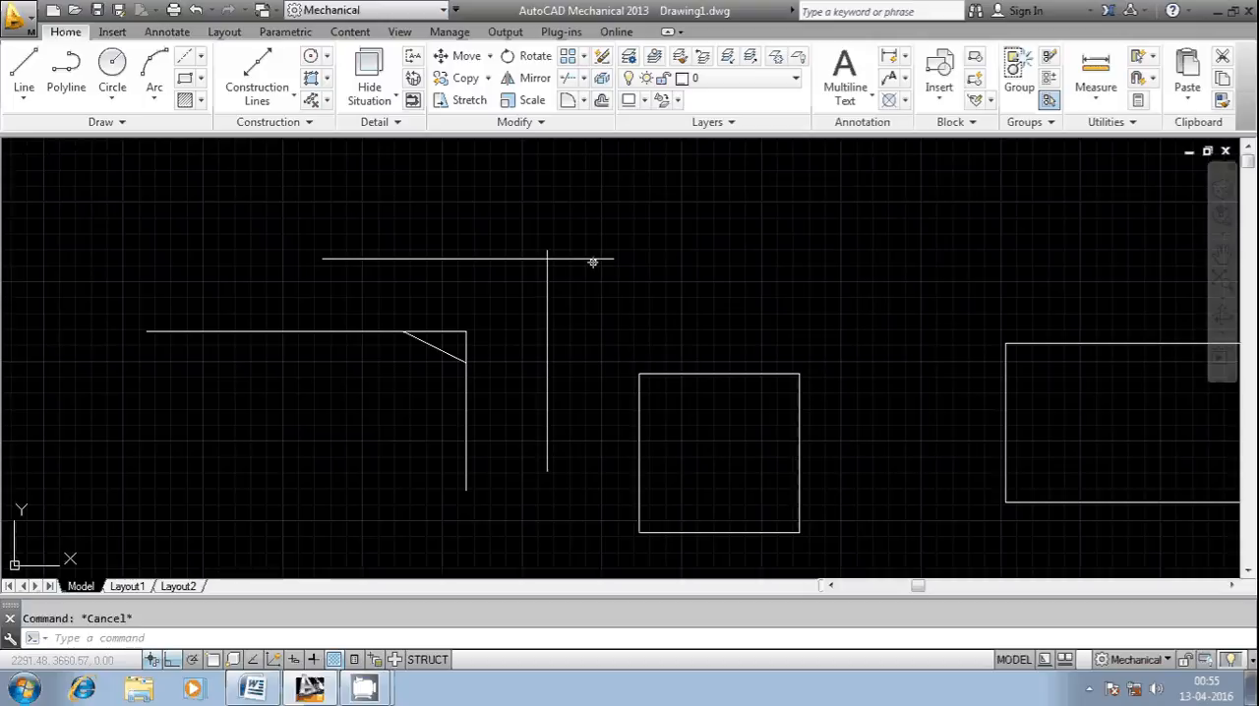
pyautogui.click(593, 261)
pyautogui.click(542, 284)
pyautogui.press('Delete')
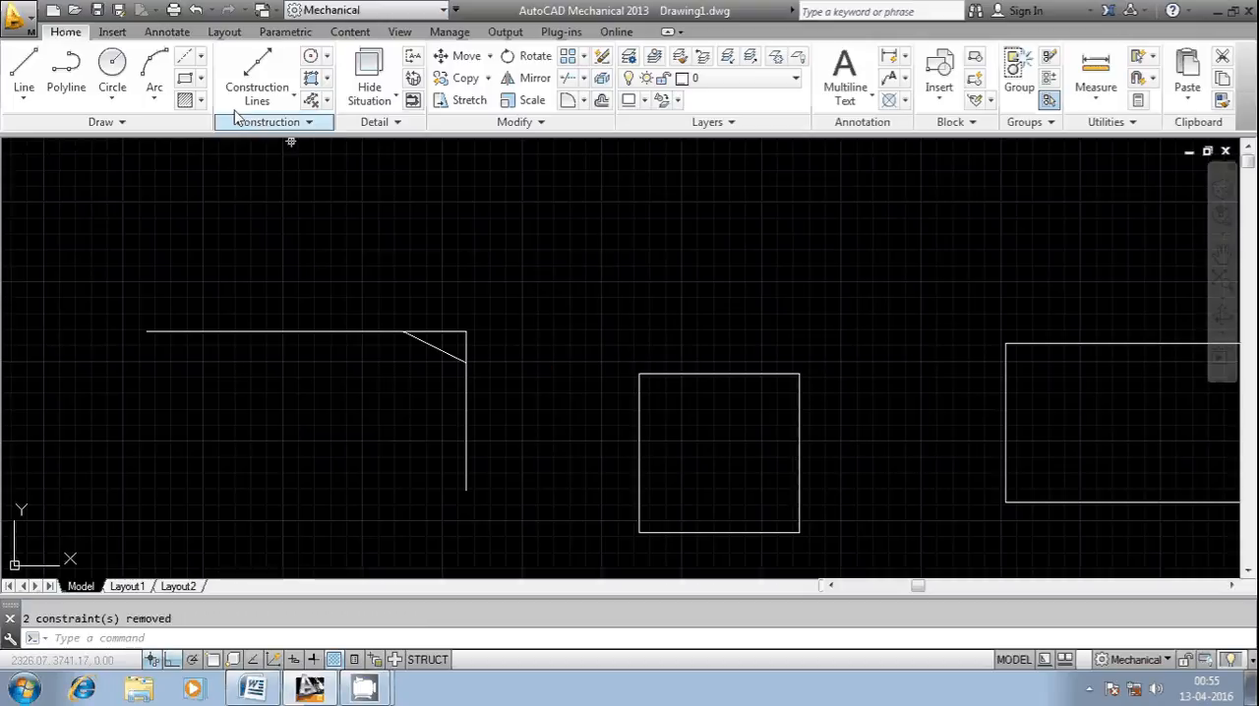
pyautogui.click(168, 31)
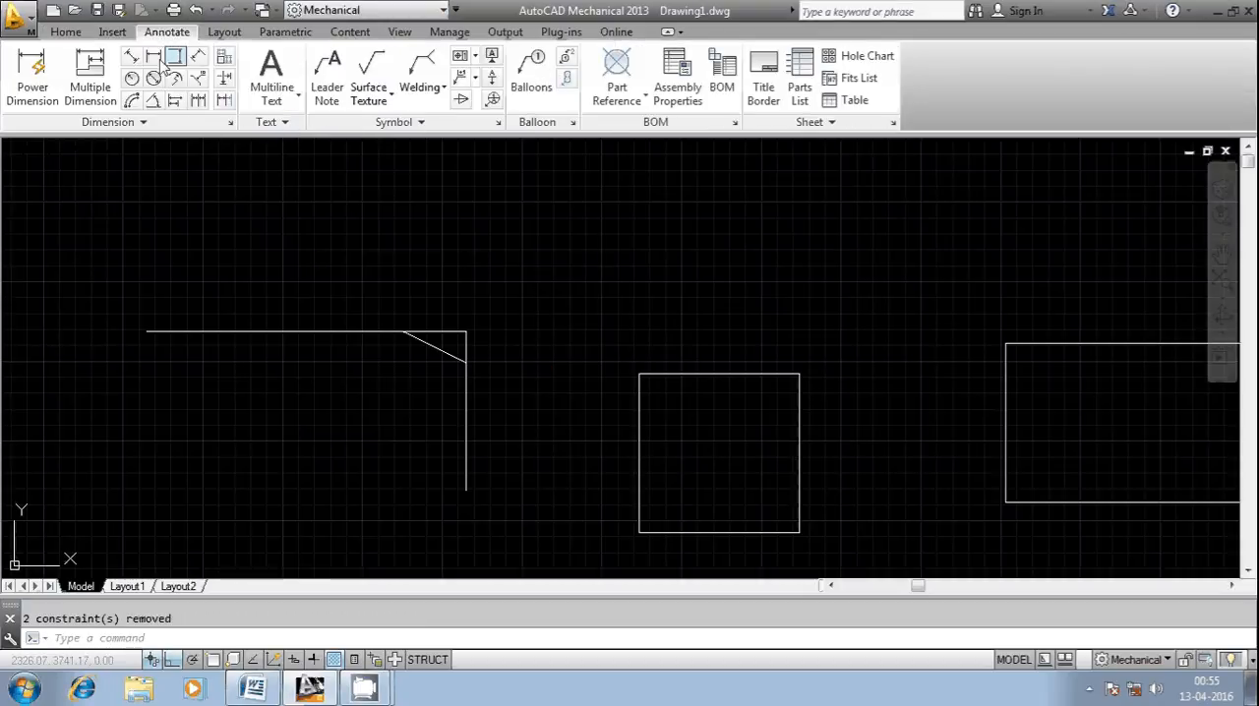
pyautogui.click(153, 56)
pyautogui.scroll(6, 423, 335)
pyautogui.press('Escape')
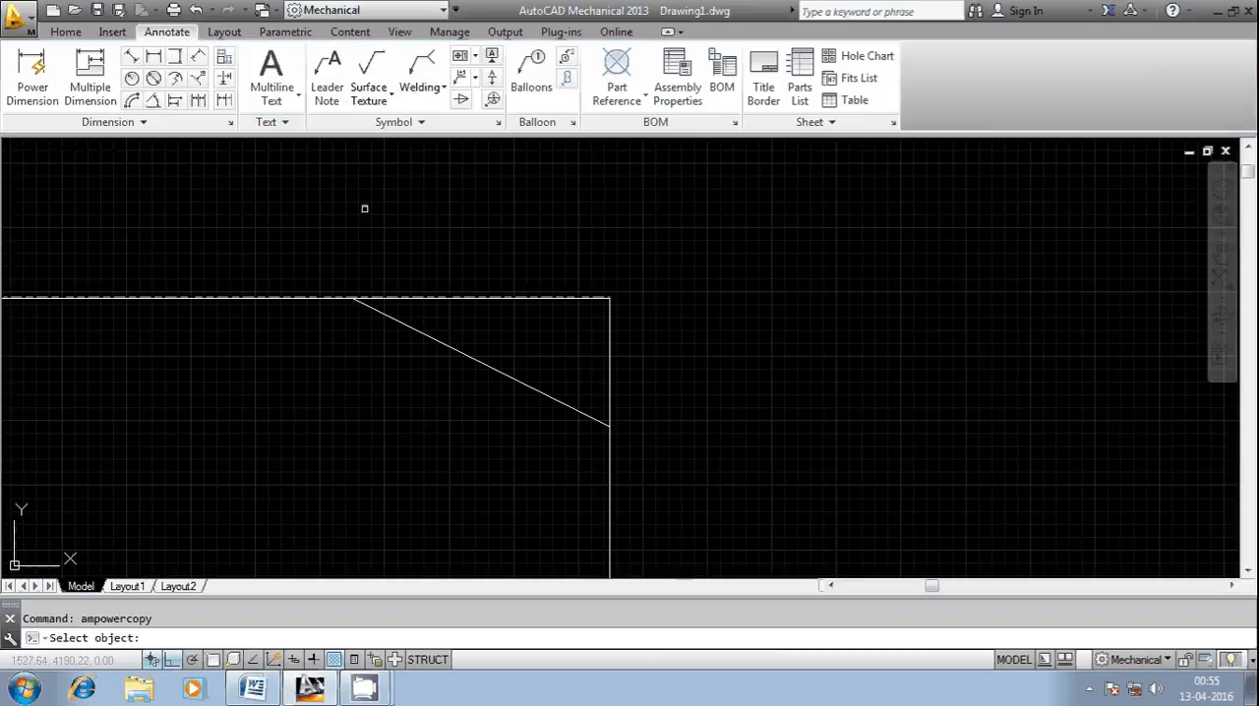
pyautogui.rightClick(356, 188)
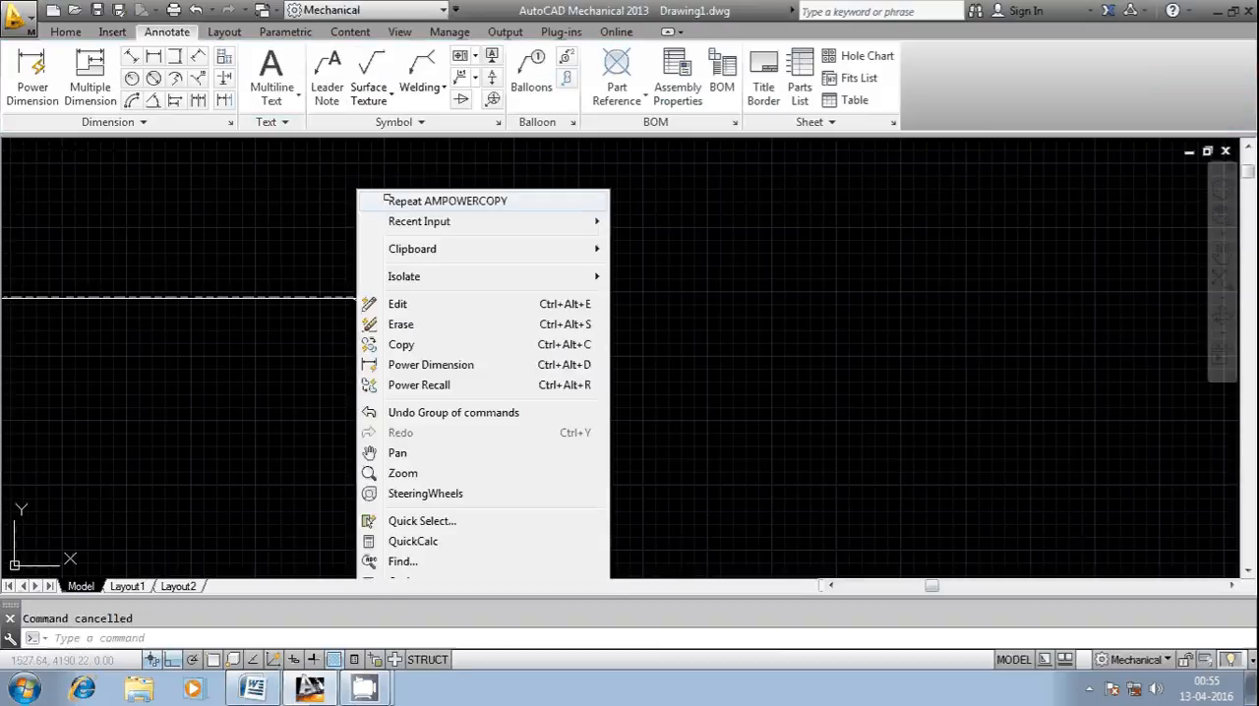
pyautogui.click(369, 197)
pyautogui.keyDown('shift'); pyautogui.rightClick(374, 197); pyautogui.keyUp('shift')
pyautogui.click(426, 133)
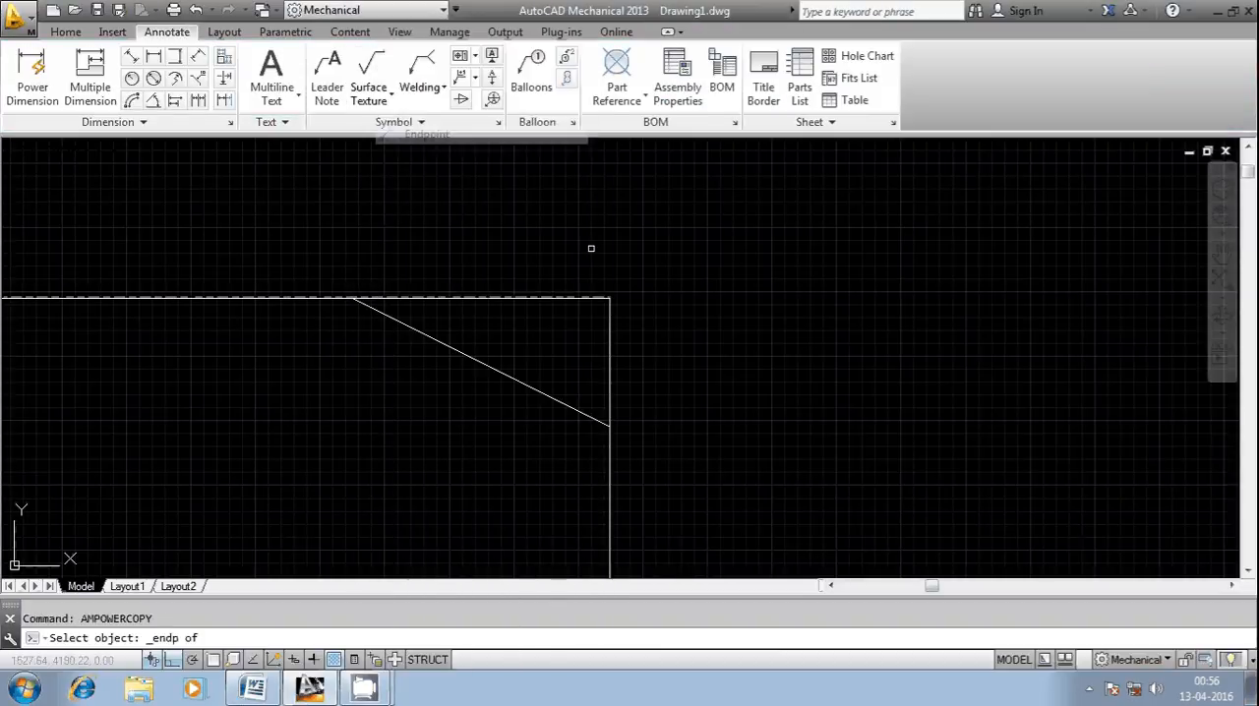
pyautogui.click(610, 297)
pyautogui.keyDown('shift'); pyautogui.rightClick(421, 234); pyautogui.keyUp('shift')
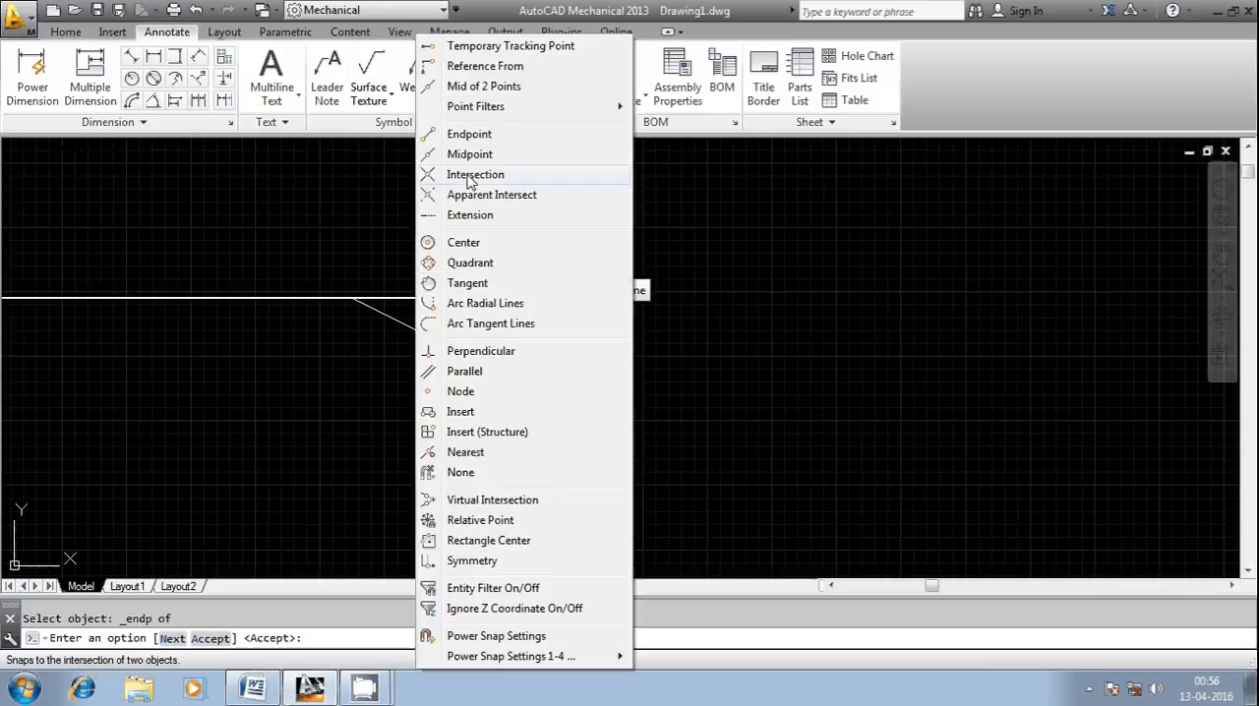
pyautogui.click(469, 135)
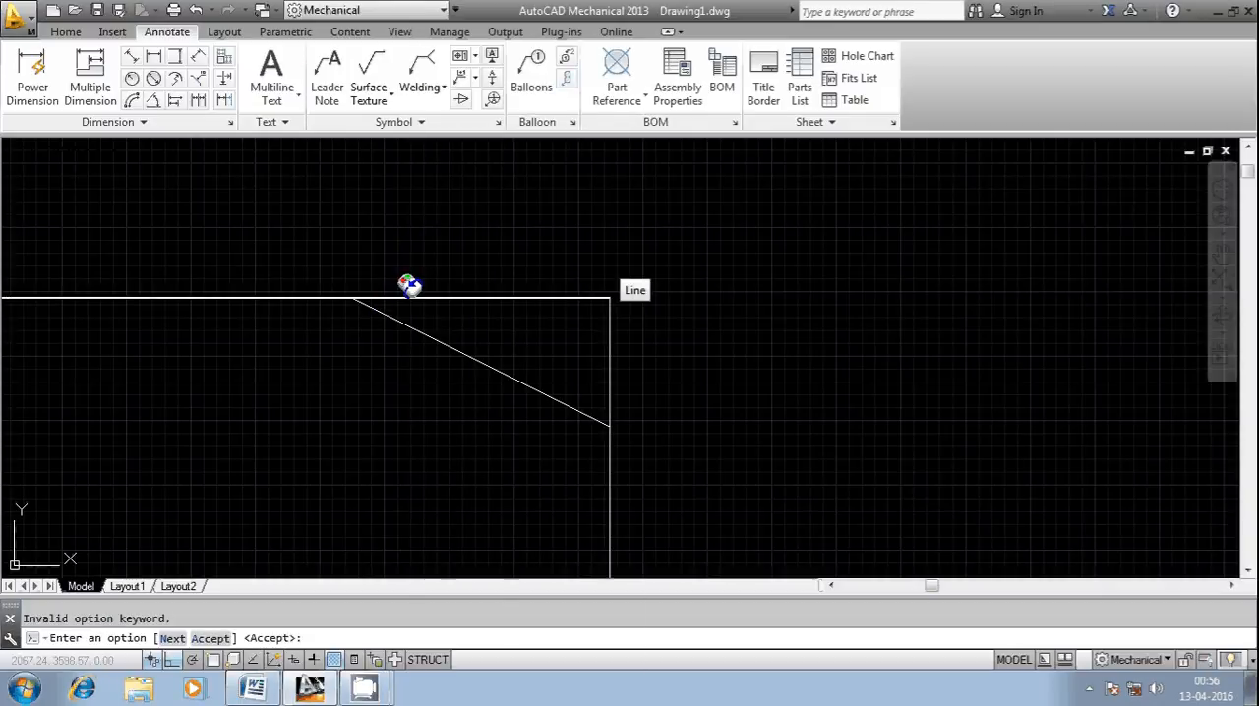
pyautogui.press('Escape')
# Step: Try to add a horizontal dimension from the bevel's upper end to the rebuilt corner, placed above the line
pyautogui.click(154, 56)
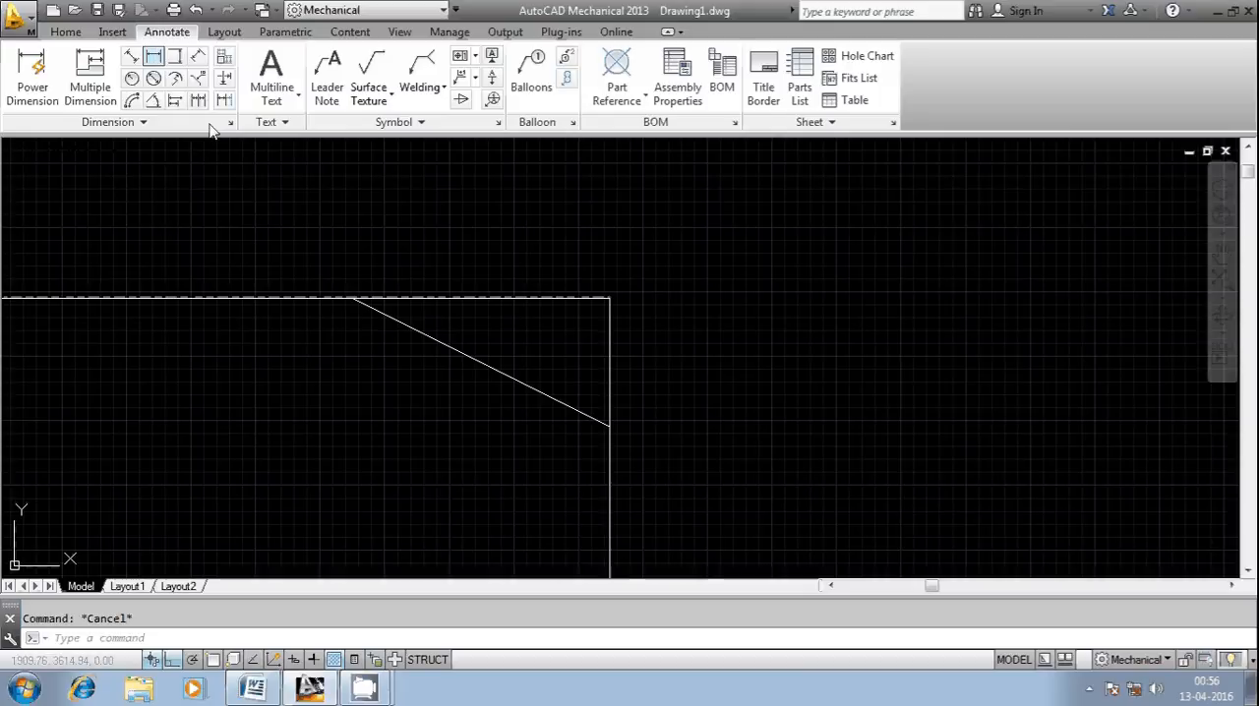
pyautogui.press('Return')
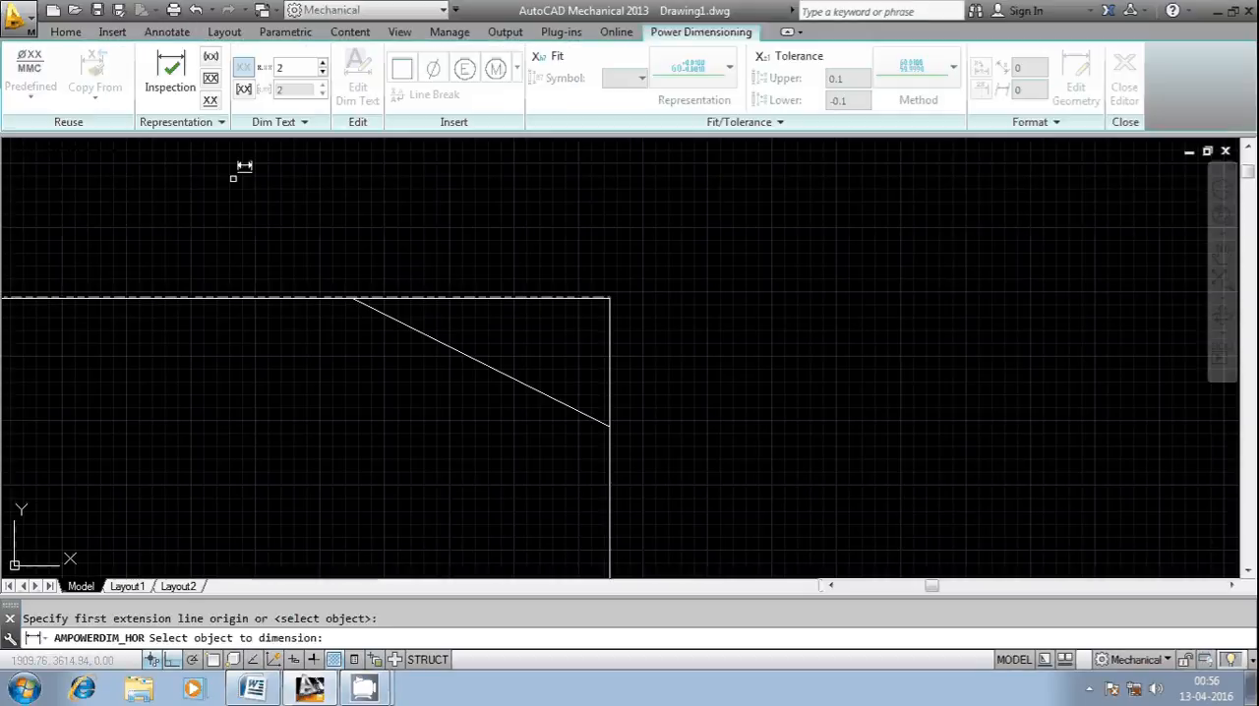
pyautogui.press('Escape')
pyautogui.press('Return')
pyautogui.keyDown('shift'); pyautogui.rightClick(470, 214); pyautogui.keyUp('shift')
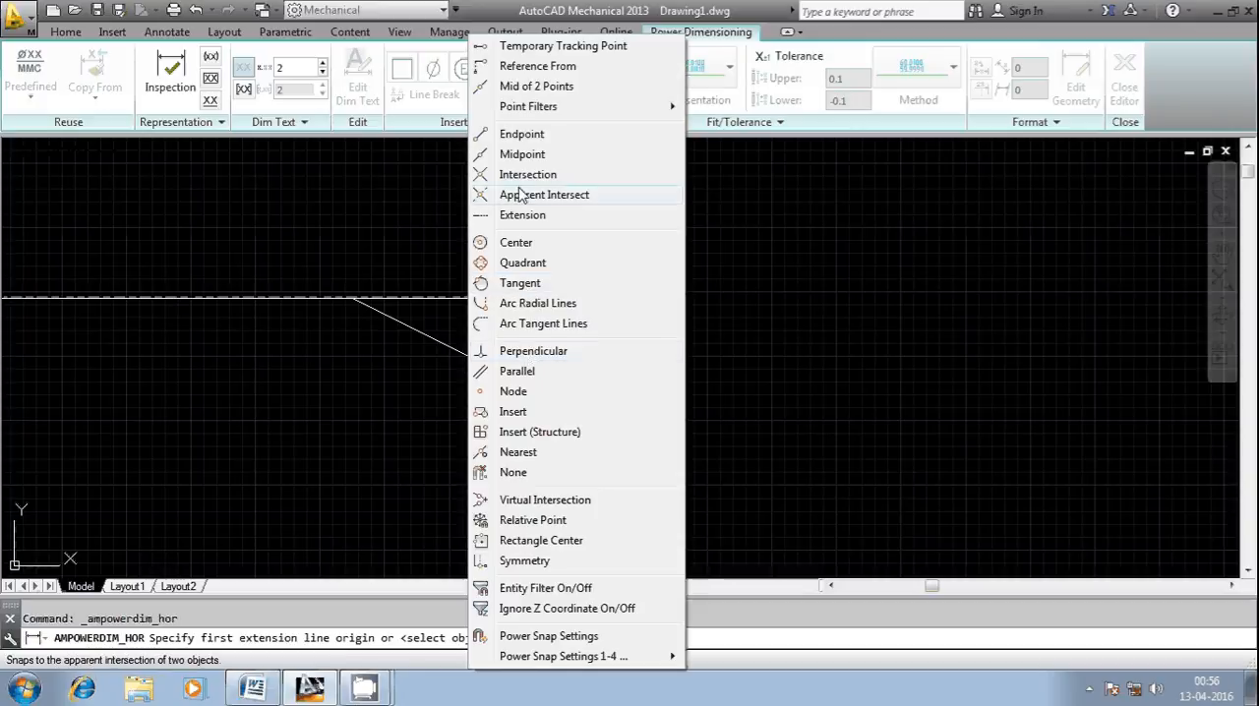
pyautogui.click(367, 289)
pyautogui.keyDown('shift'); pyautogui.rightClick(436, 290); pyautogui.keyUp('shift')
pyautogui.click(472, 132)
pyautogui.click(592, 291)
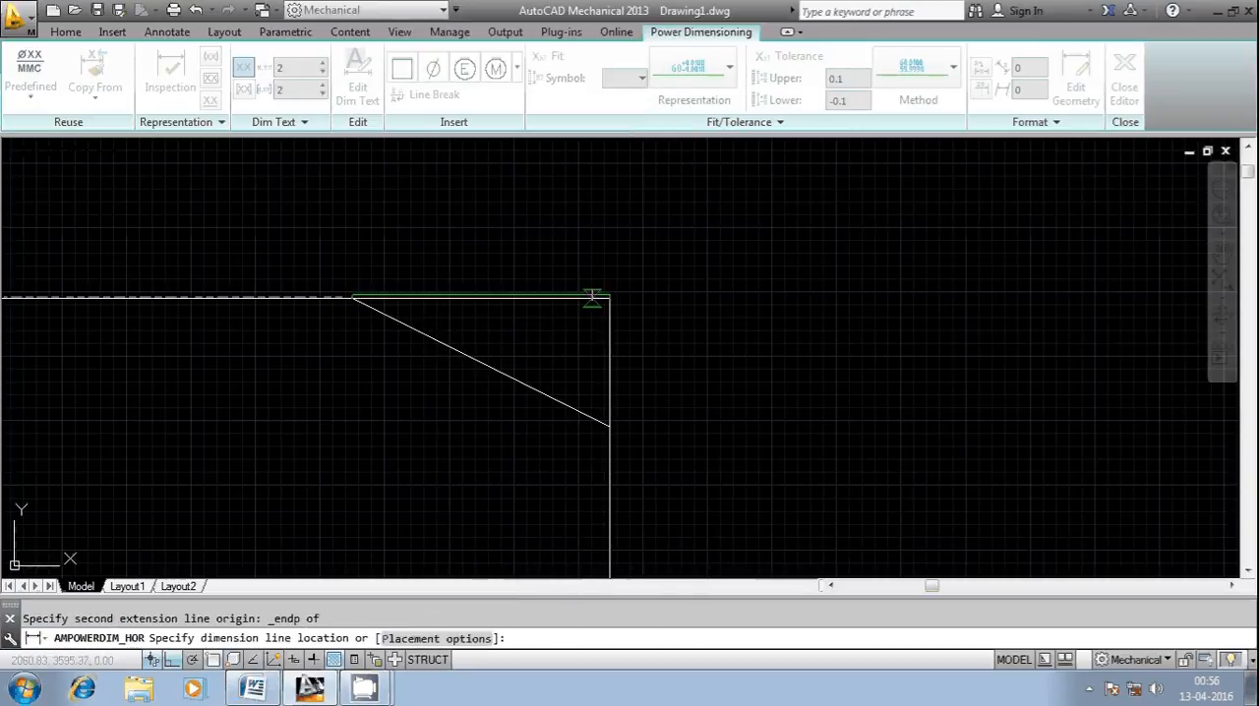
pyautogui.click(517, 247)
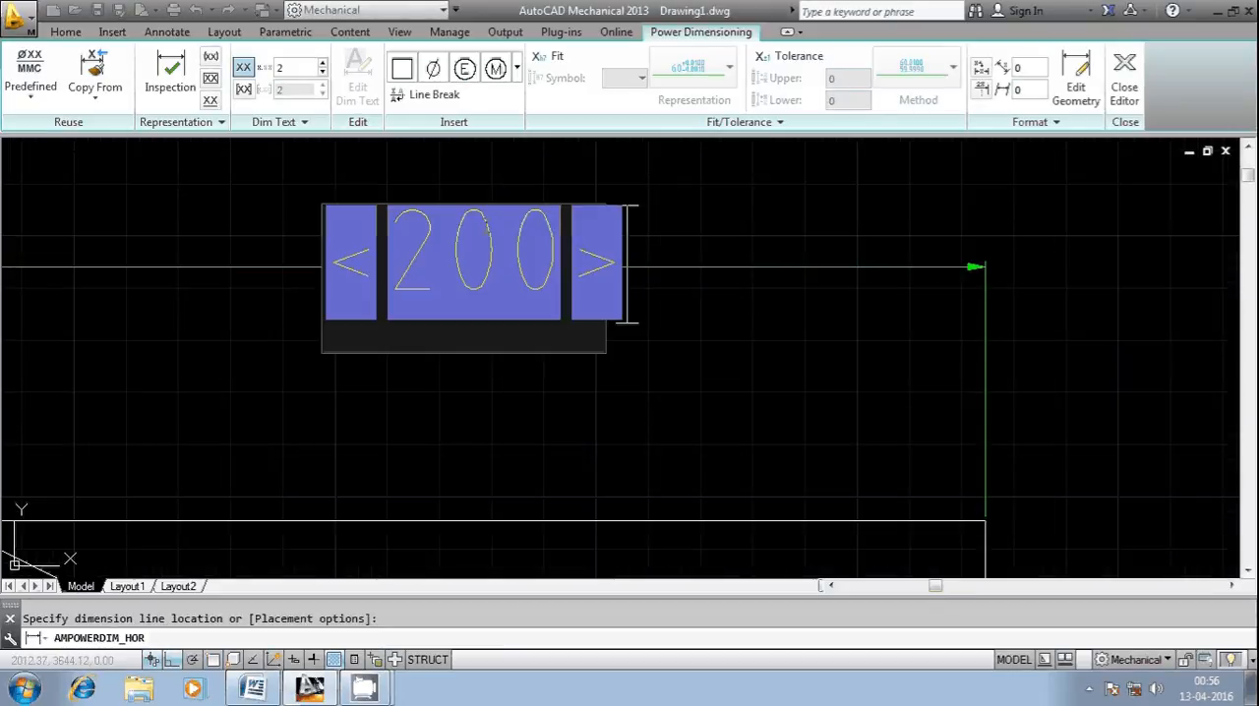
pyautogui.press('Return')
pyautogui.rightClick(617, 219)
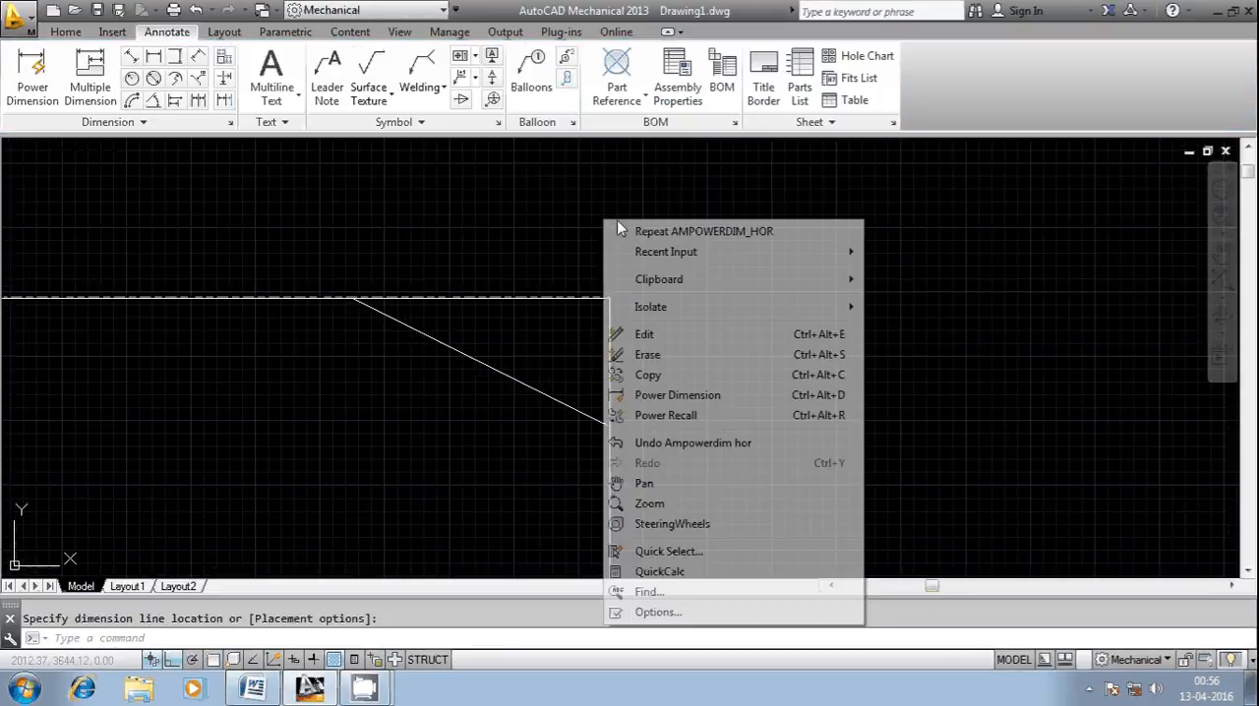
pyautogui.press('Escape')
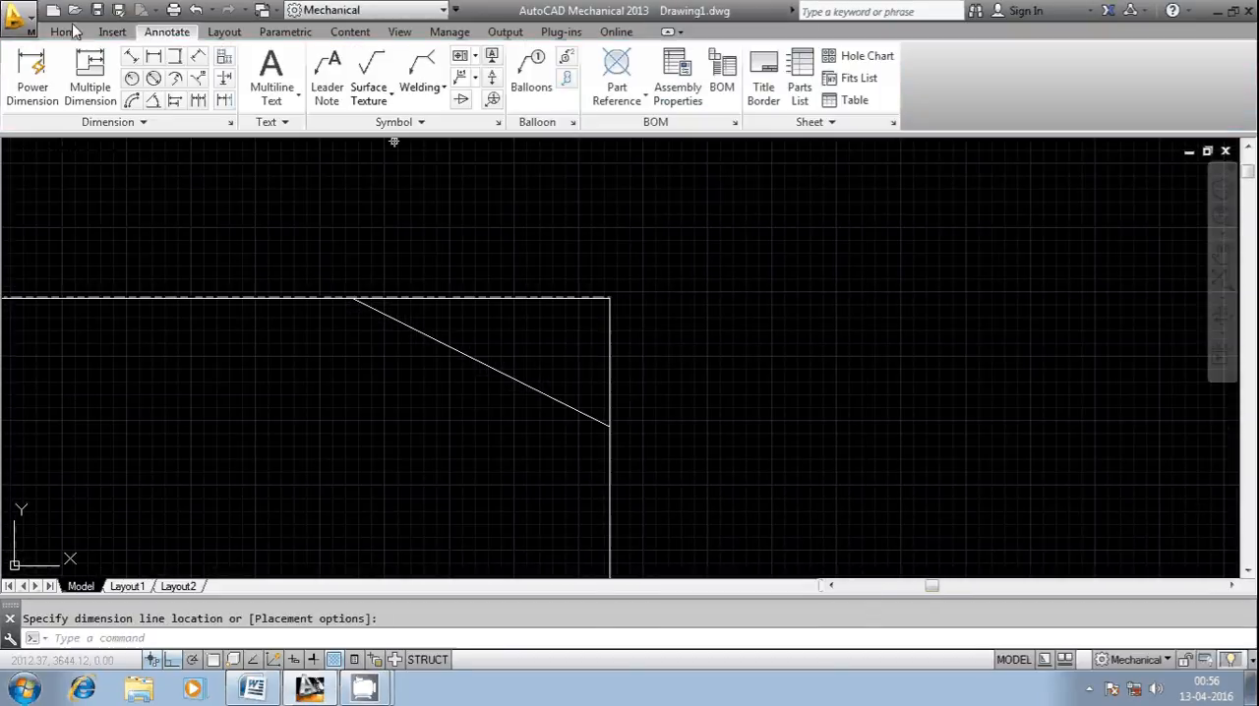
# Step: Measure the chamfer's vertical leg with a vertical dimension from the rebuilt corner to the bevel's lower end, without keeping the dimension
pyautogui.click(174, 56)
pyautogui.keyDown('shift'); pyautogui.rightClick(649, 236); pyautogui.keyUp('shift')
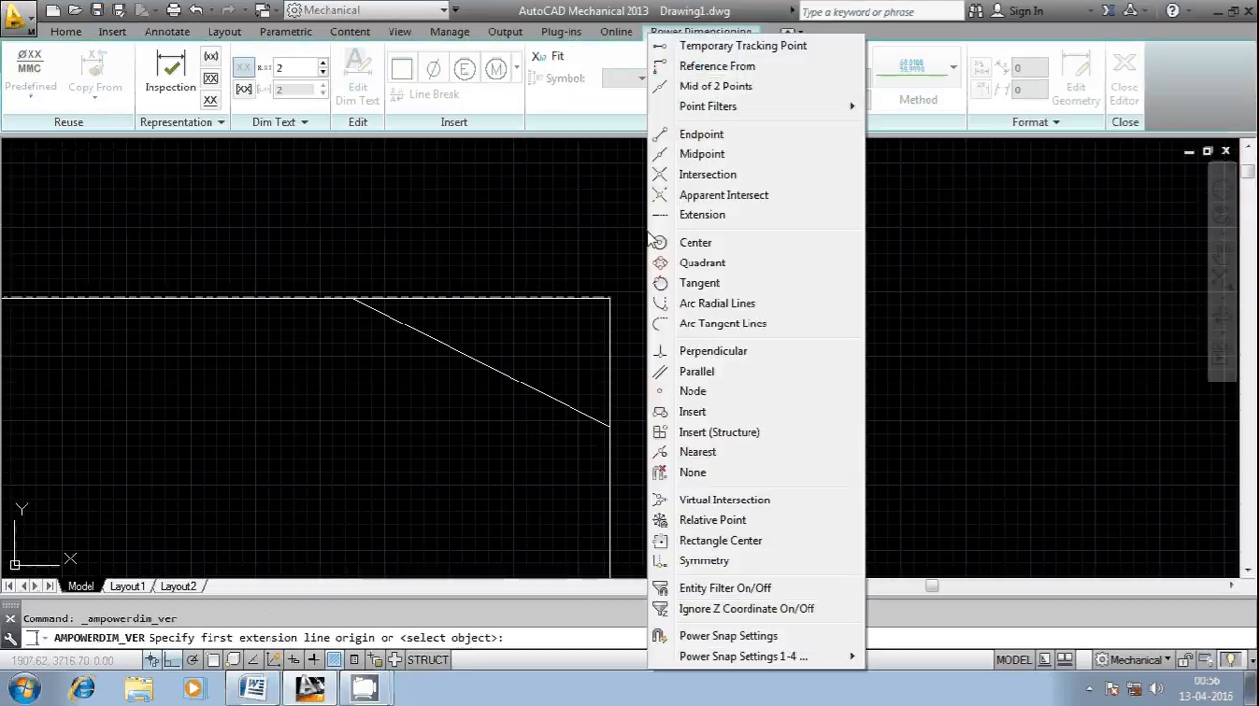
pyautogui.click(701, 135)
pyautogui.click(610, 297)
pyautogui.keyDown('shift'); pyautogui.rightClick(657, 238); pyautogui.keyUp('shift')
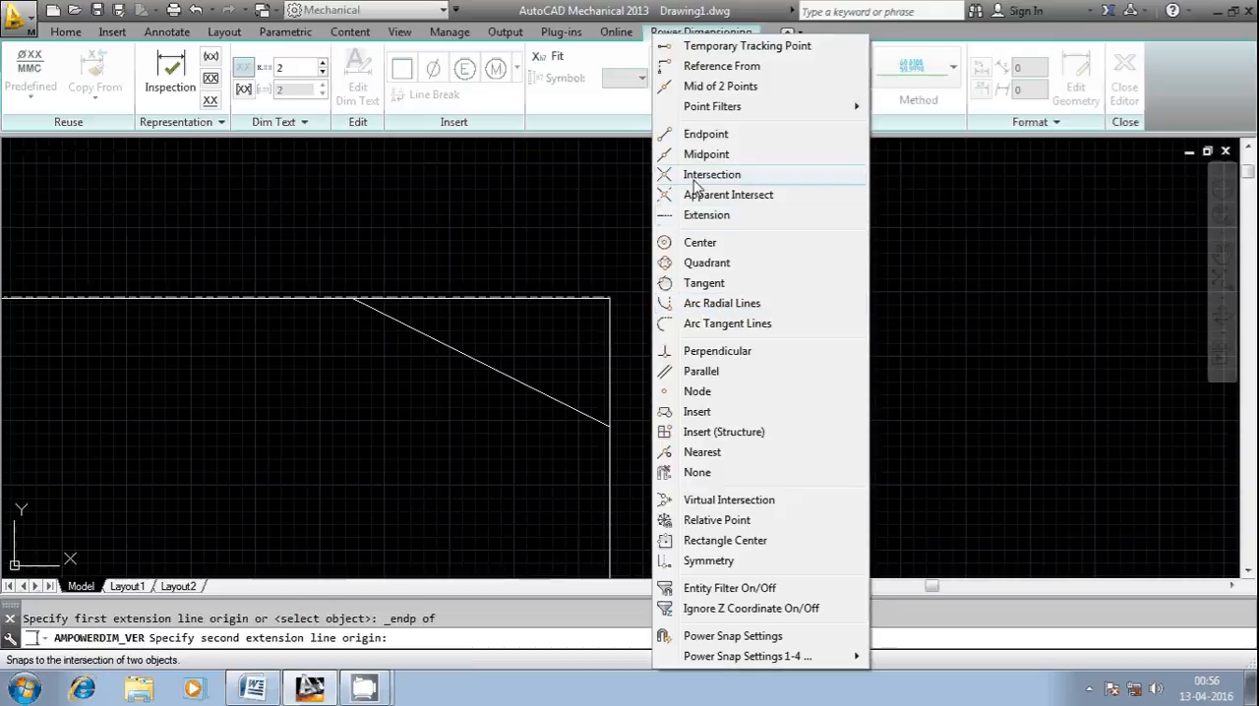
pyautogui.click(655, 177)
pyautogui.click(610, 421)
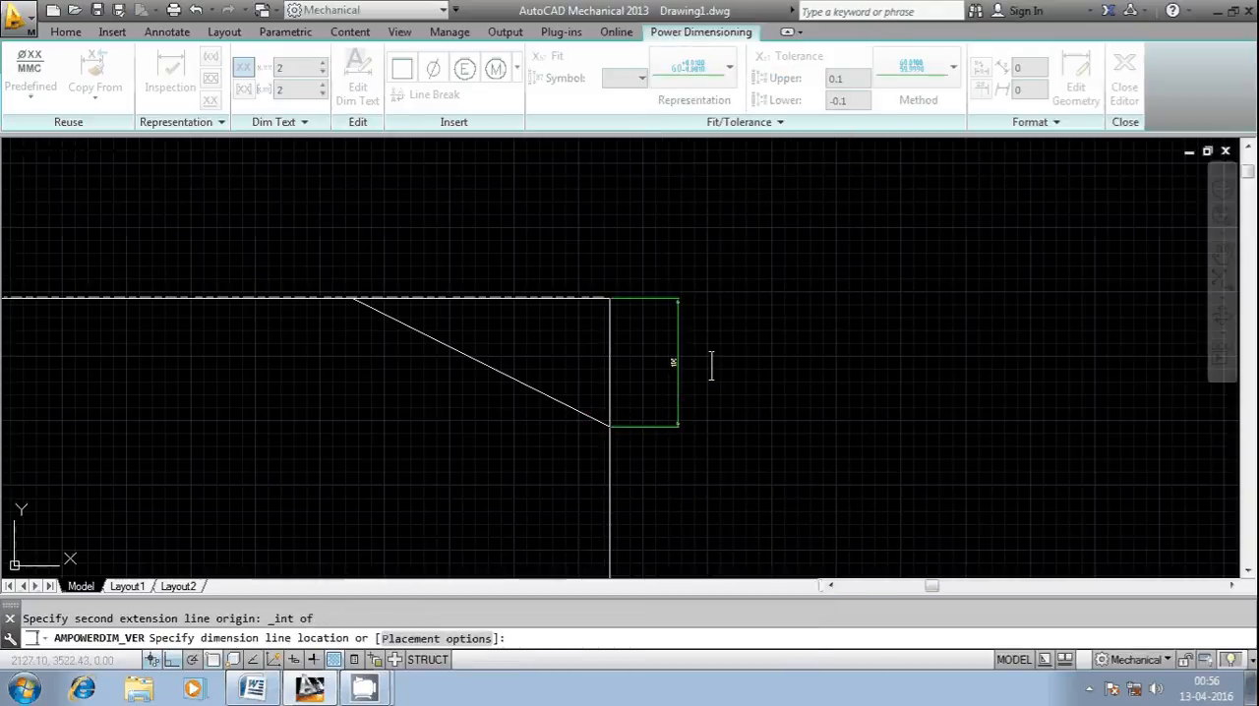
pyautogui.click(678, 364)
pyautogui.scroll(1, 686, 362)
pyautogui.press('Escape')
pyautogui.scroll(-1, 669, 367)
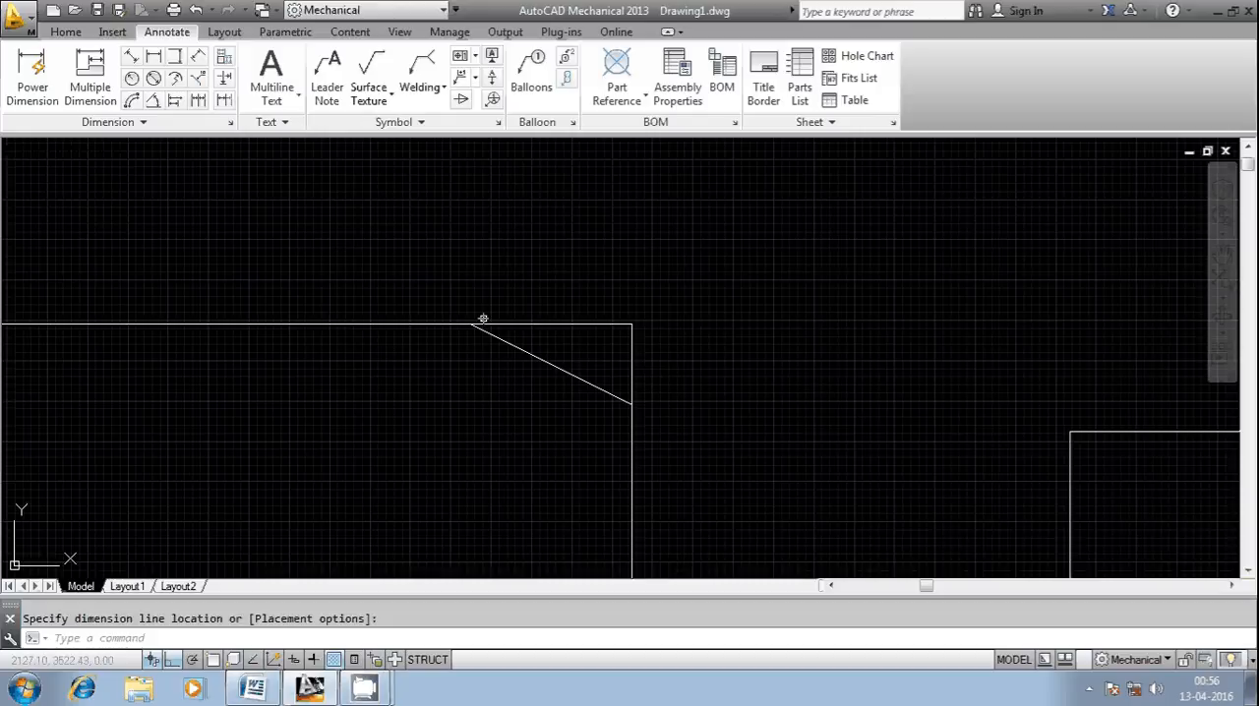
pyautogui.scroll(4, 585, 336)
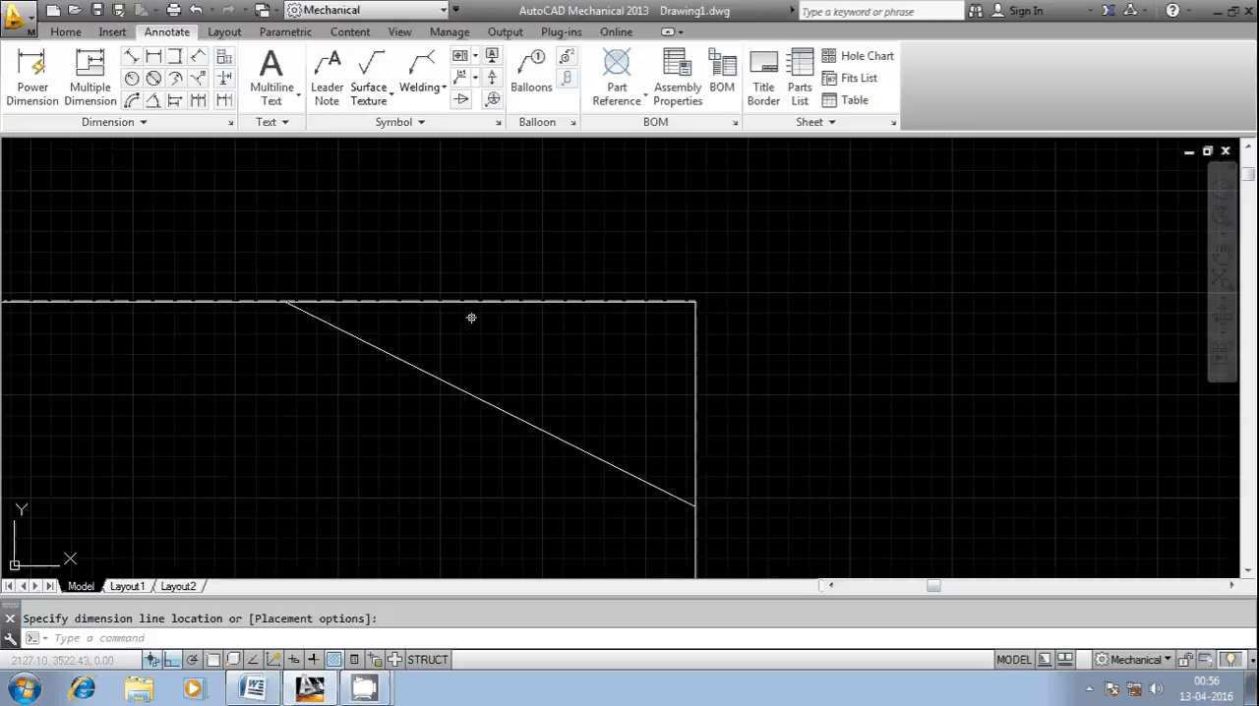
# Step: Delete the bevel line so that only the sharp corner remains
pyautogui.press('Escape')
pyautogui.hotkey('ctrl', 'z')
pyautogui.click(514, 348)
pyautogui.click(449, 396)
pyautogui.press('Delete')
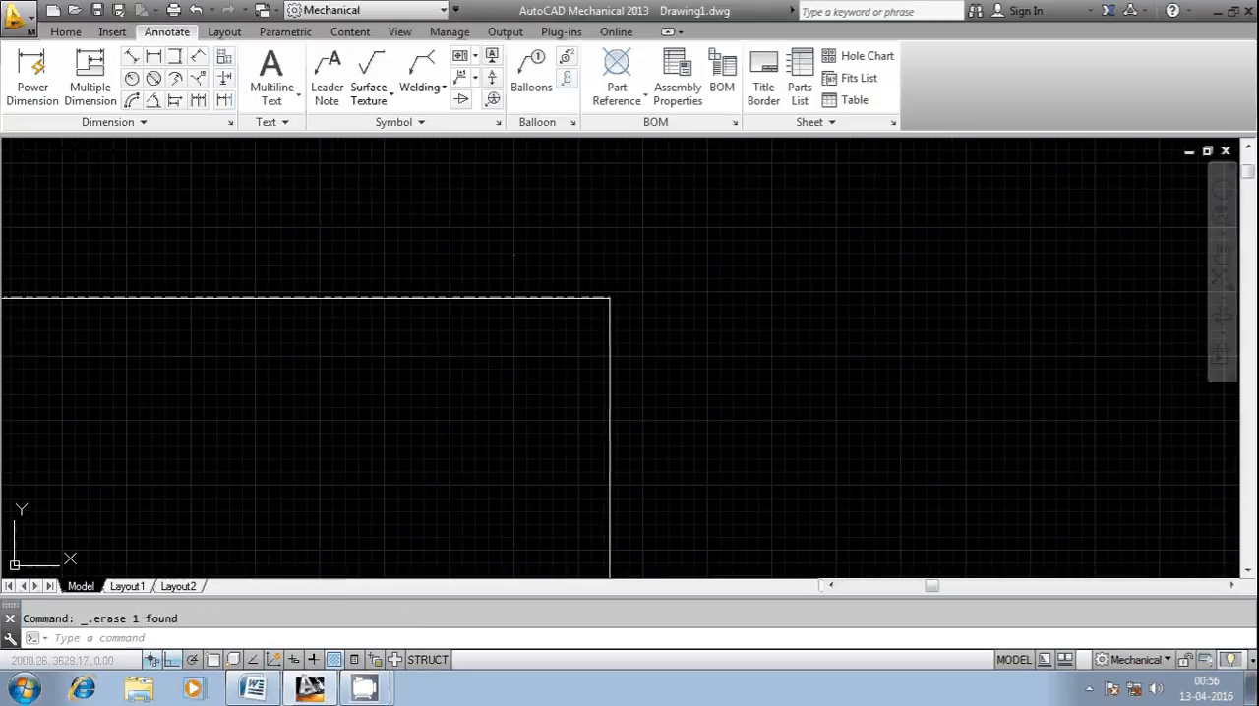
pyautogui.click(632, 341)
pyautogui.click(511, 326)
pyautogui.click(555, 330)
pyautogui.press('Escape')
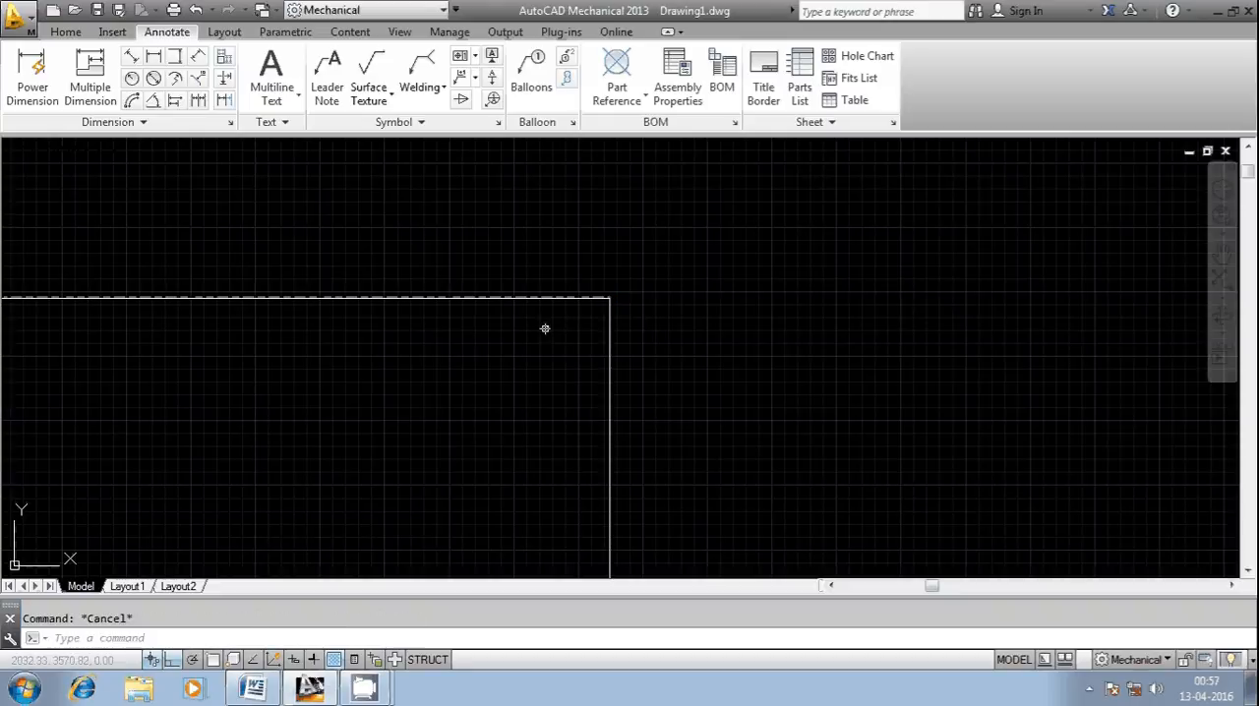
pyautogui.scroll(-4, 225, 389)
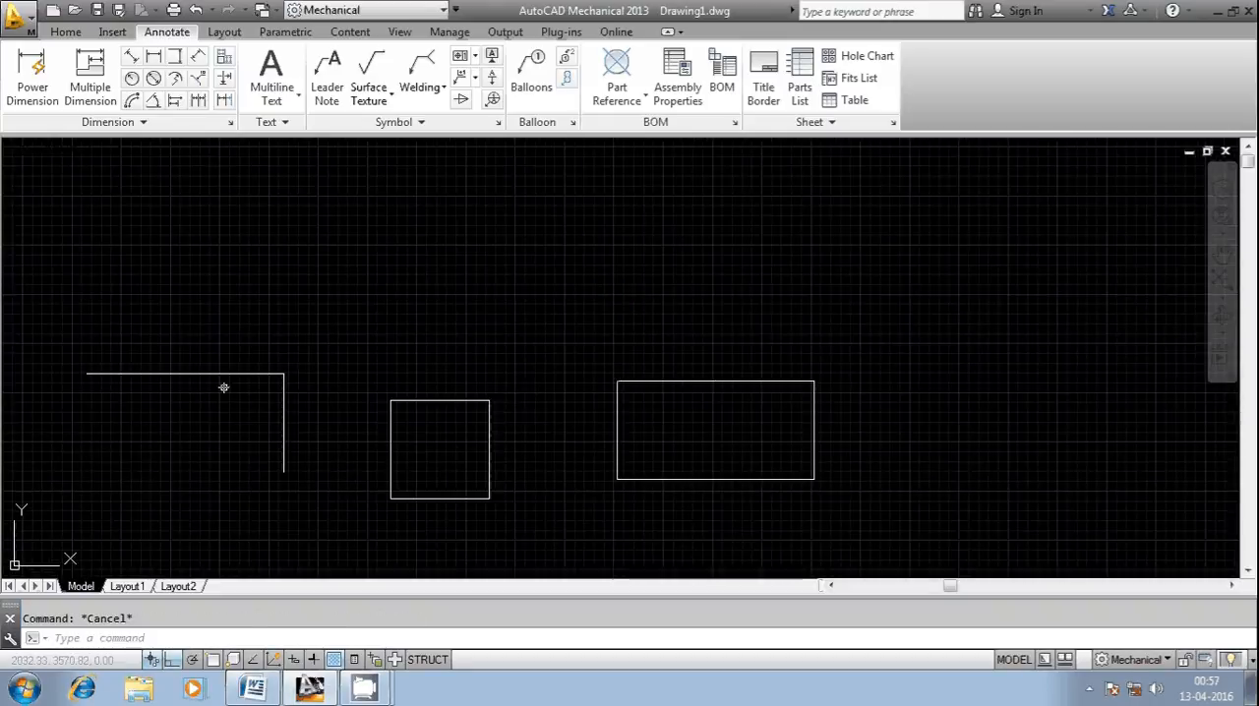
pyautogui.rightClick(137, 640)
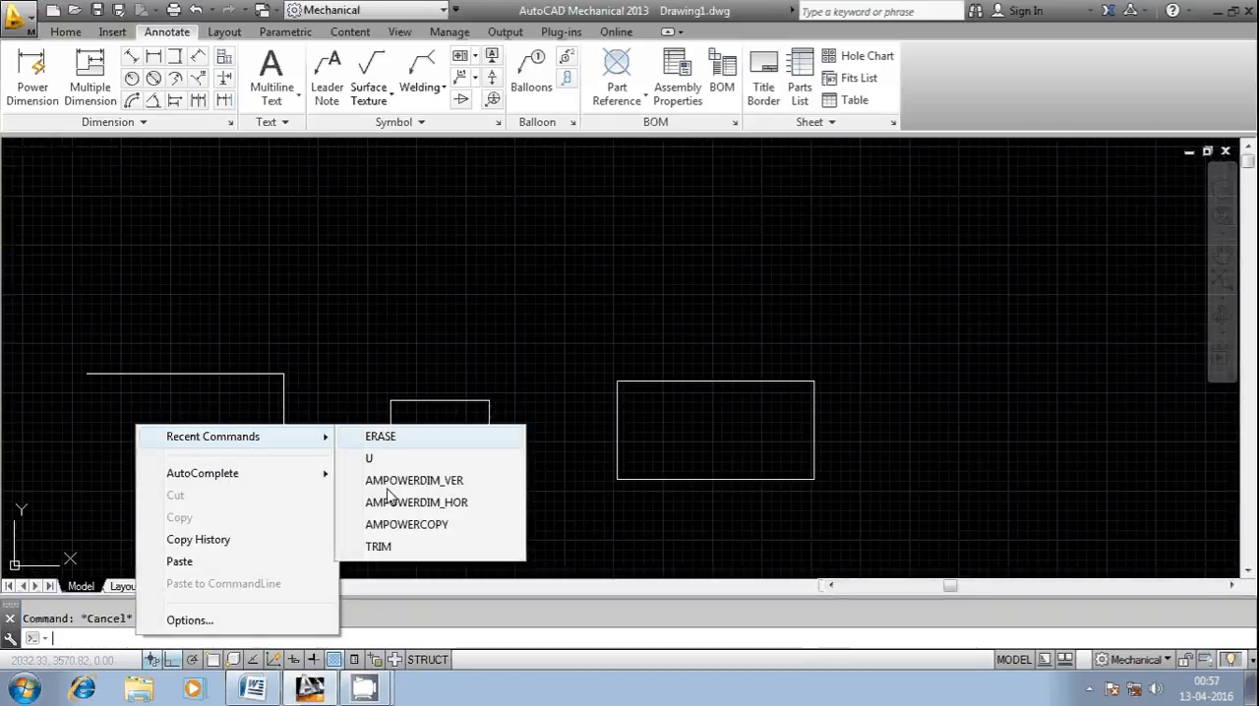
pyautogui.click(126, 637)
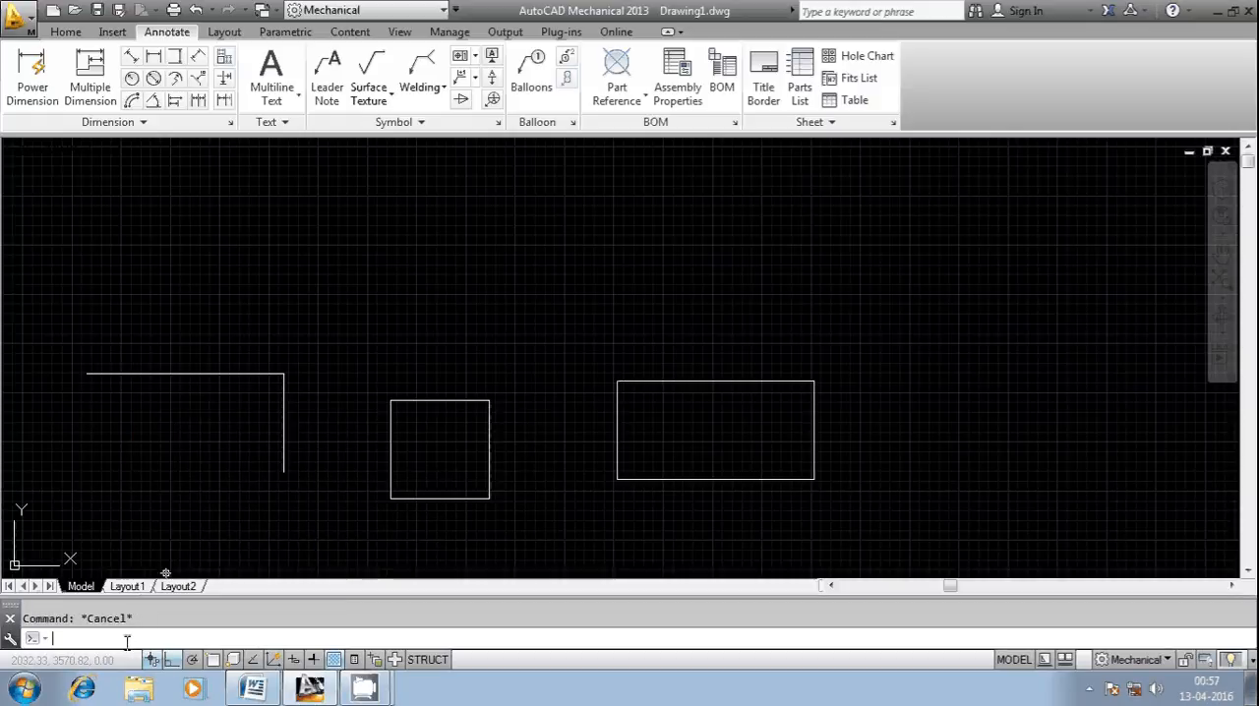
pyautogui.write('CHAM')
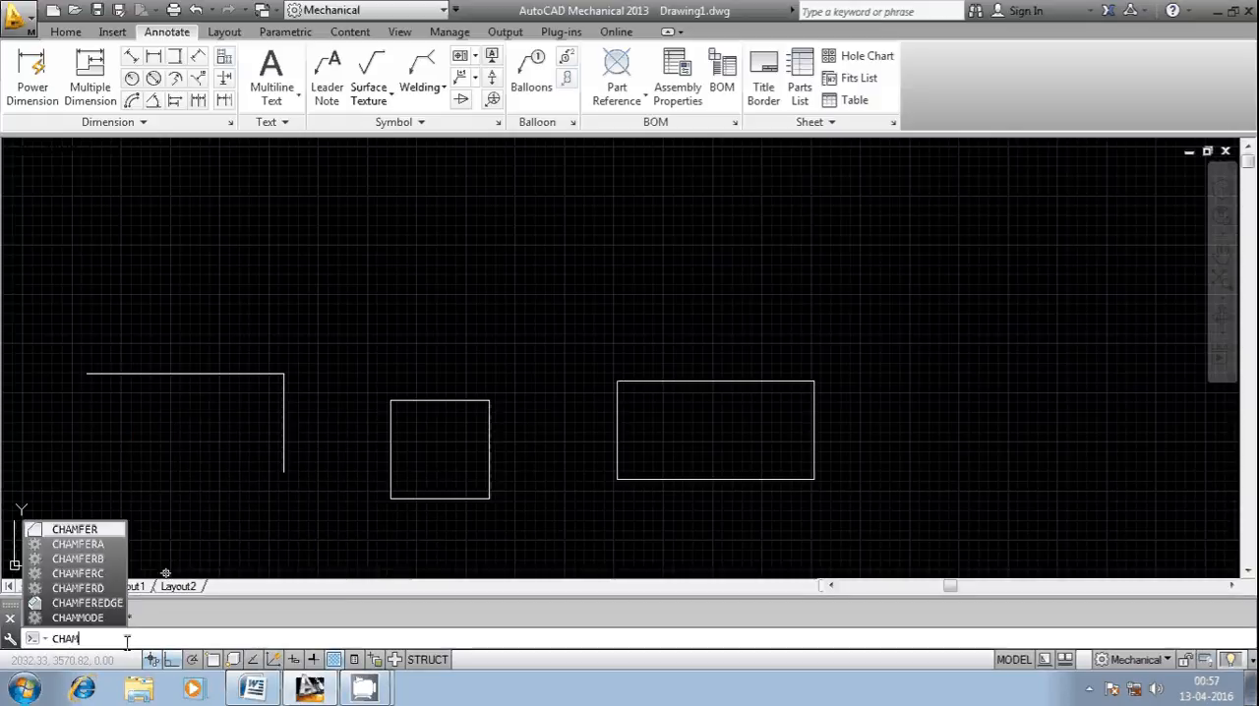
pyautogui.write('FER')
pyautogui.press('Return')
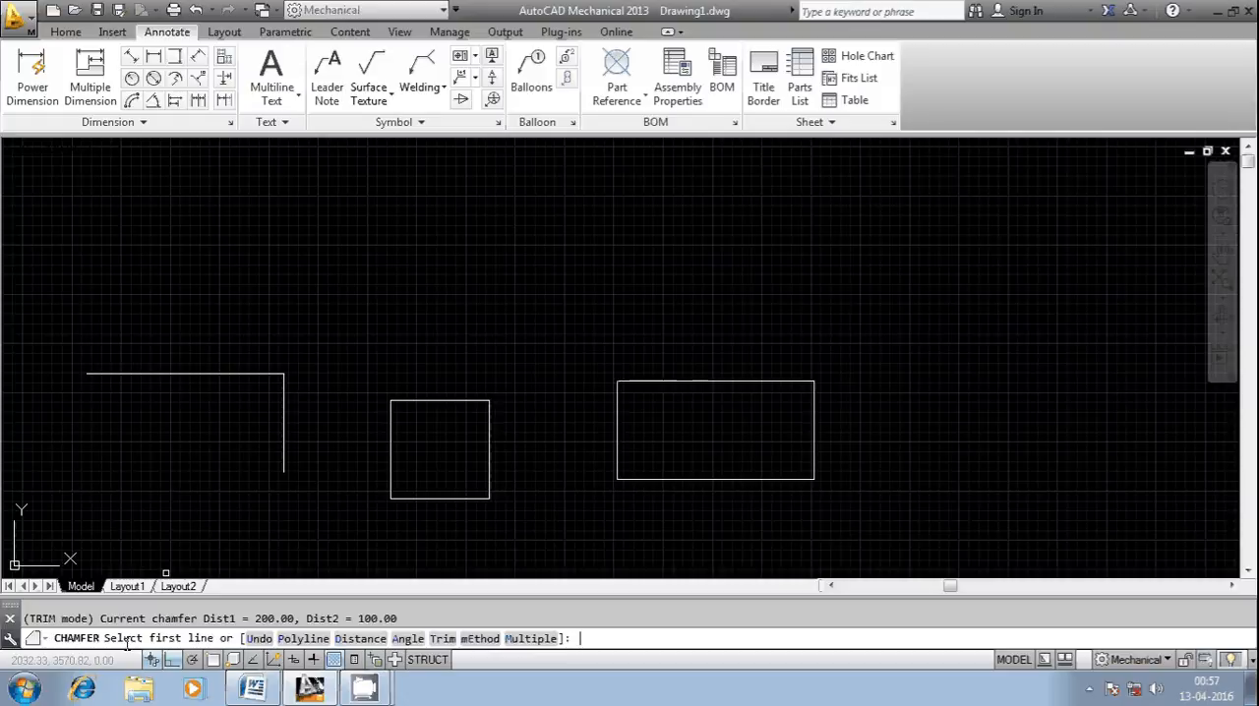
pyautogui.write('D')
pyautogui.press('Return')
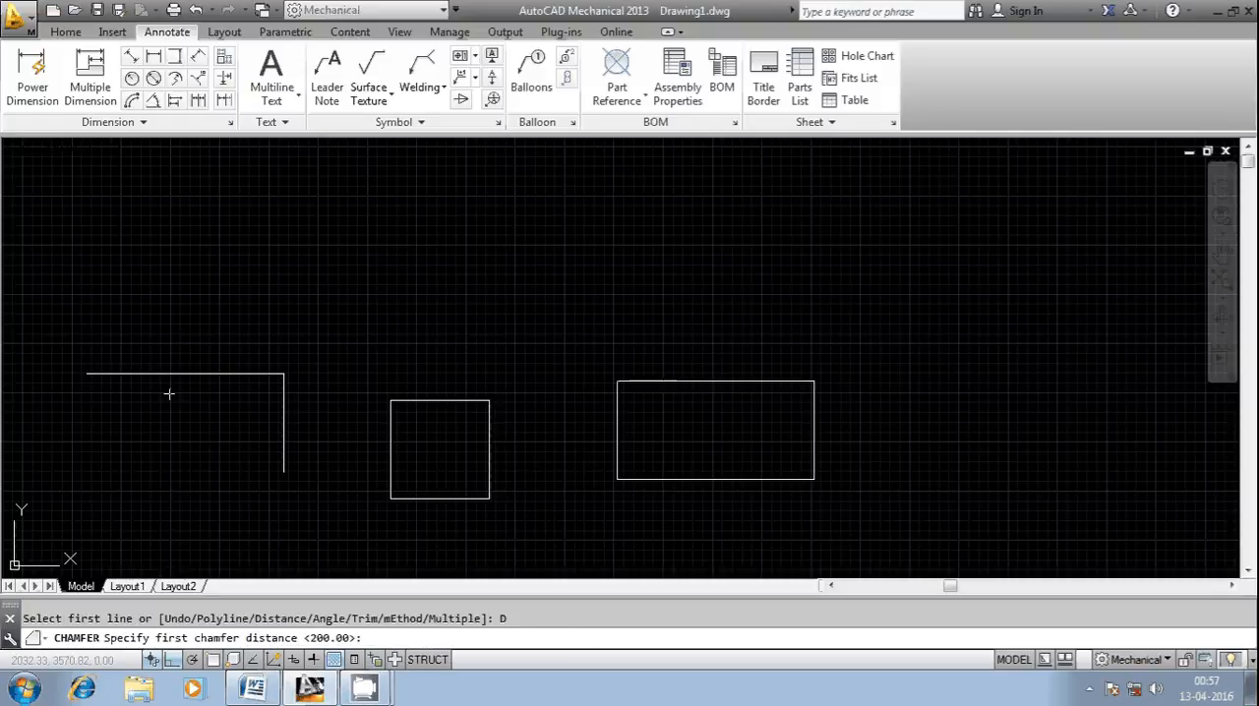
pyautogui.press('Escape')
# Step: Measure the corner's vertical line by selecting it for a vertical dimension, and discard the dimension
pyautogui.click(174, 56)
pyautogui.press('Return')
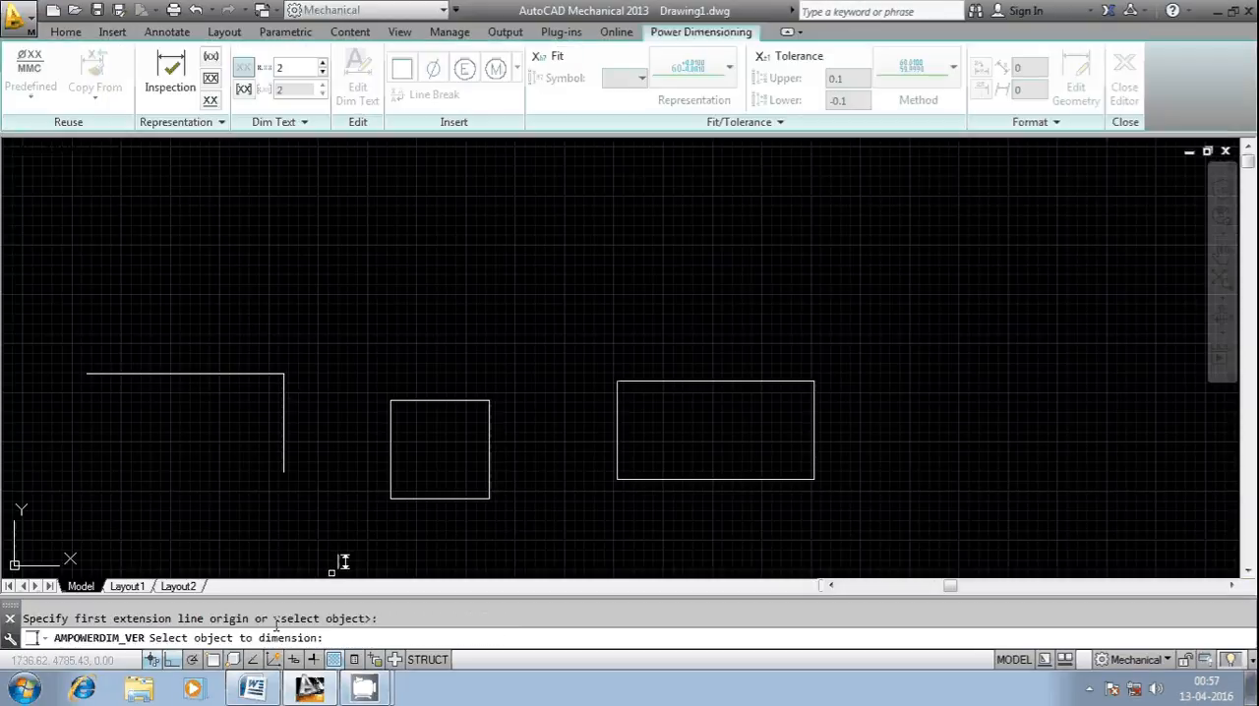
pyautogui.click(282, 431)
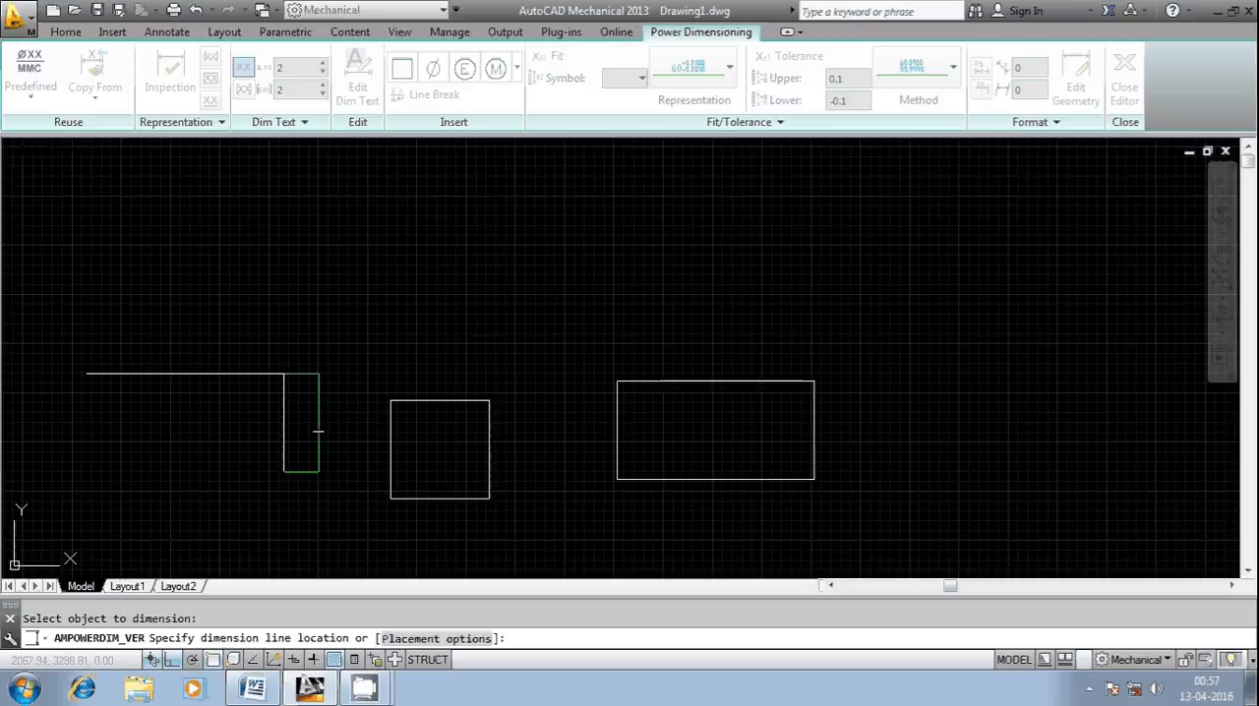
pyautogui.scroll(4, 319, 430)
pyautogui.scroll(-3, 322, 425)
pyautogui.press('Escape')
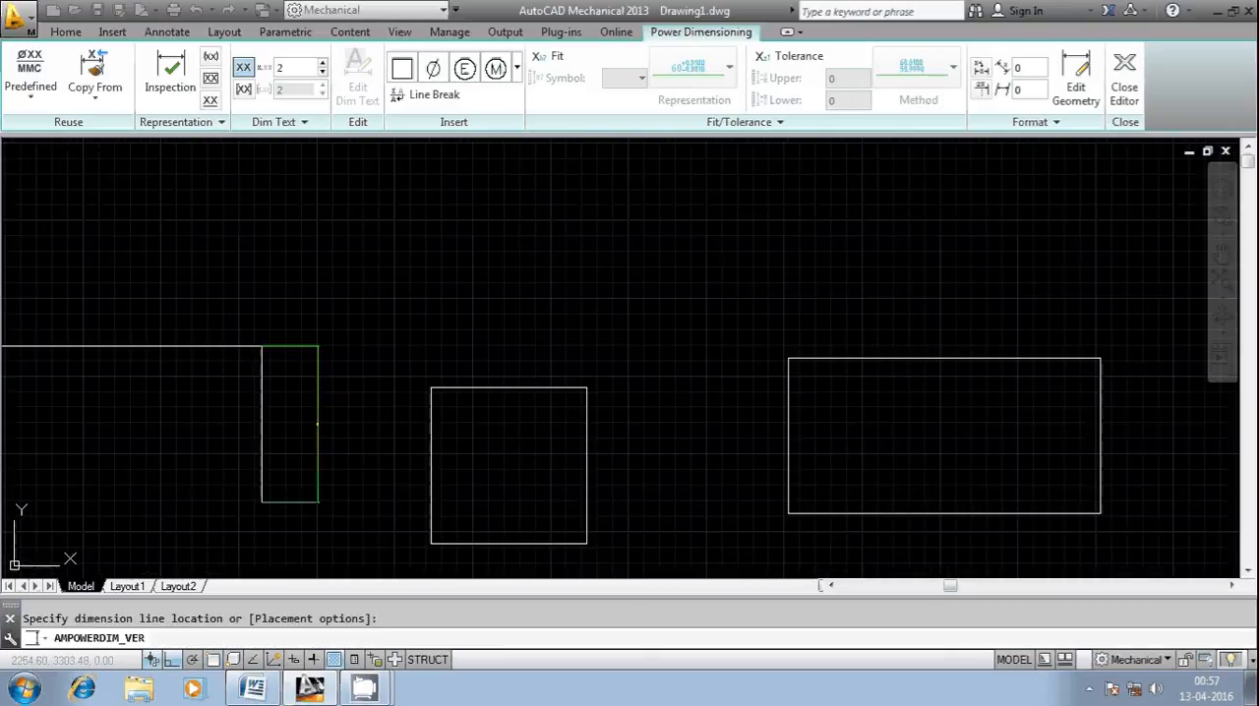
pyautogui.scroll(-1, 320, 394)
# Step: Measure the corner's horizontal line by selecting it for a horizontal dimension above it, and discard the dimension
pyautogui.click(197, 81)
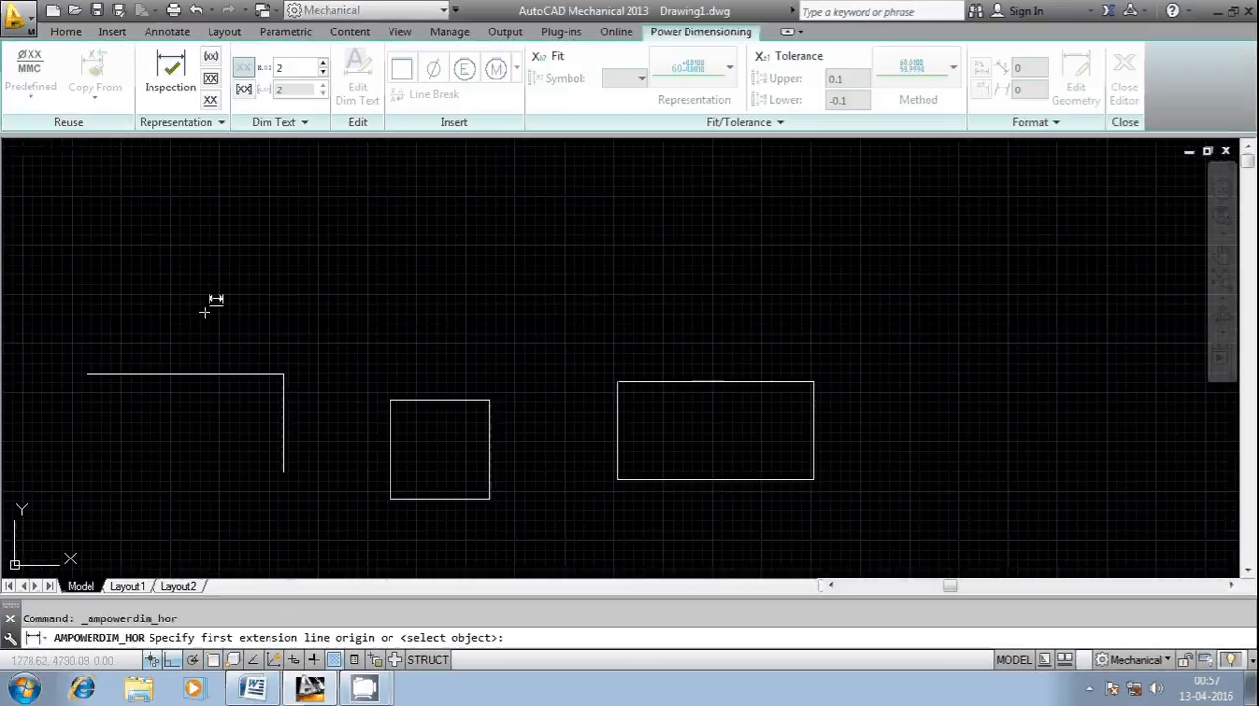
pyautogui.press('Return')
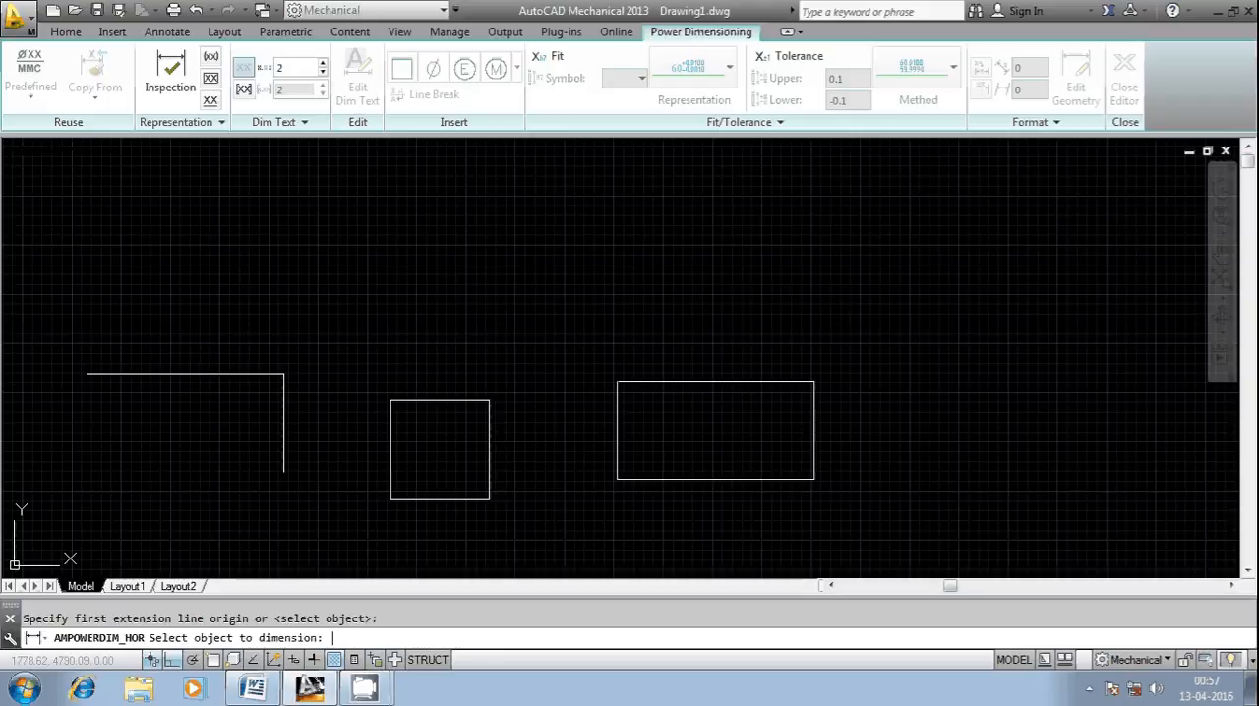
pyautogui.click(201, 373)
pyautogui.click(197, 349)
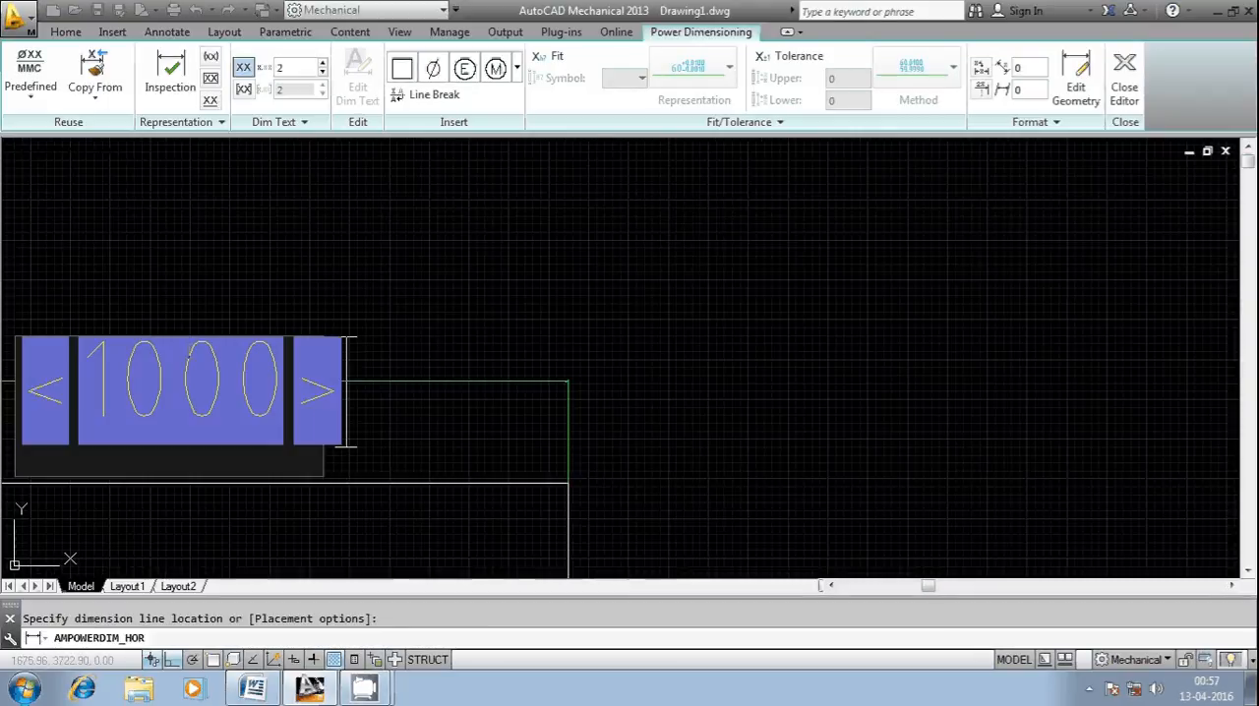
pyautogui.scroll(-6, 379, 405)
pyautogui.press('Escape')
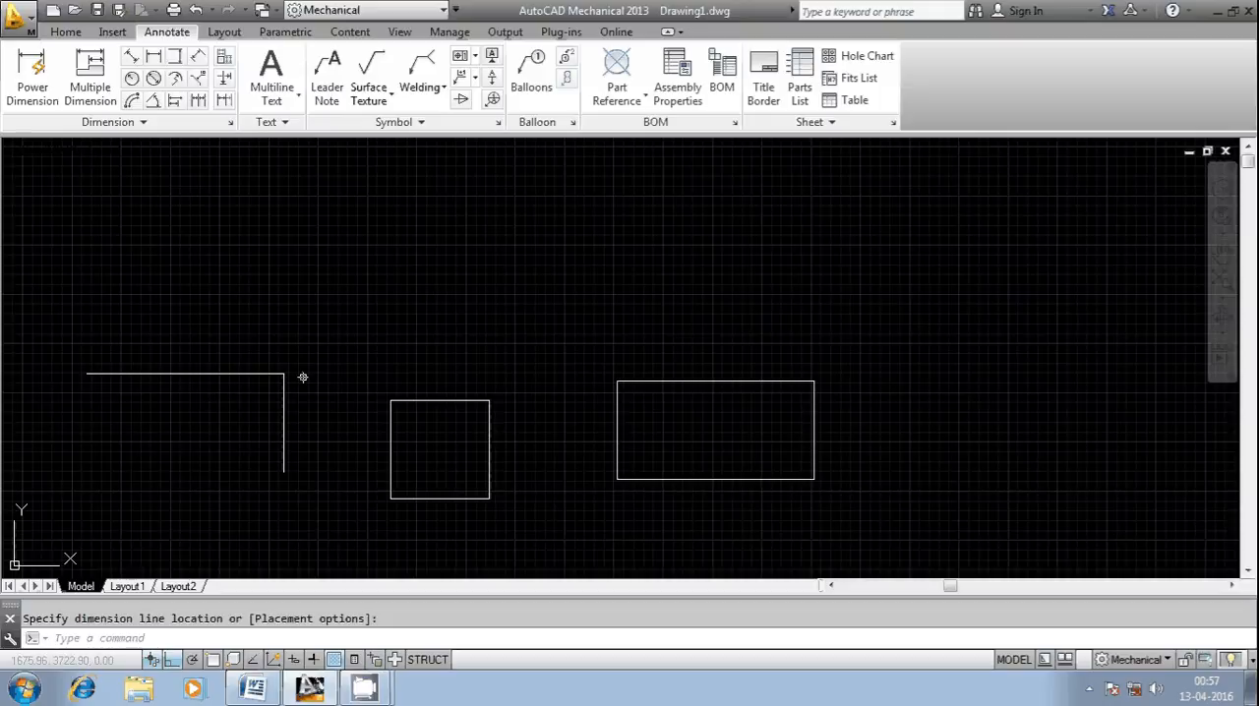
# Step: Try to chamfer the corner between the vertical and horizontal lines with both distances set to 600
pyautogui.scroll(2, 121, 360)
pyautogui.scroll(-4, 503, 424)
pyautogui.scroll(4, 431, 434)
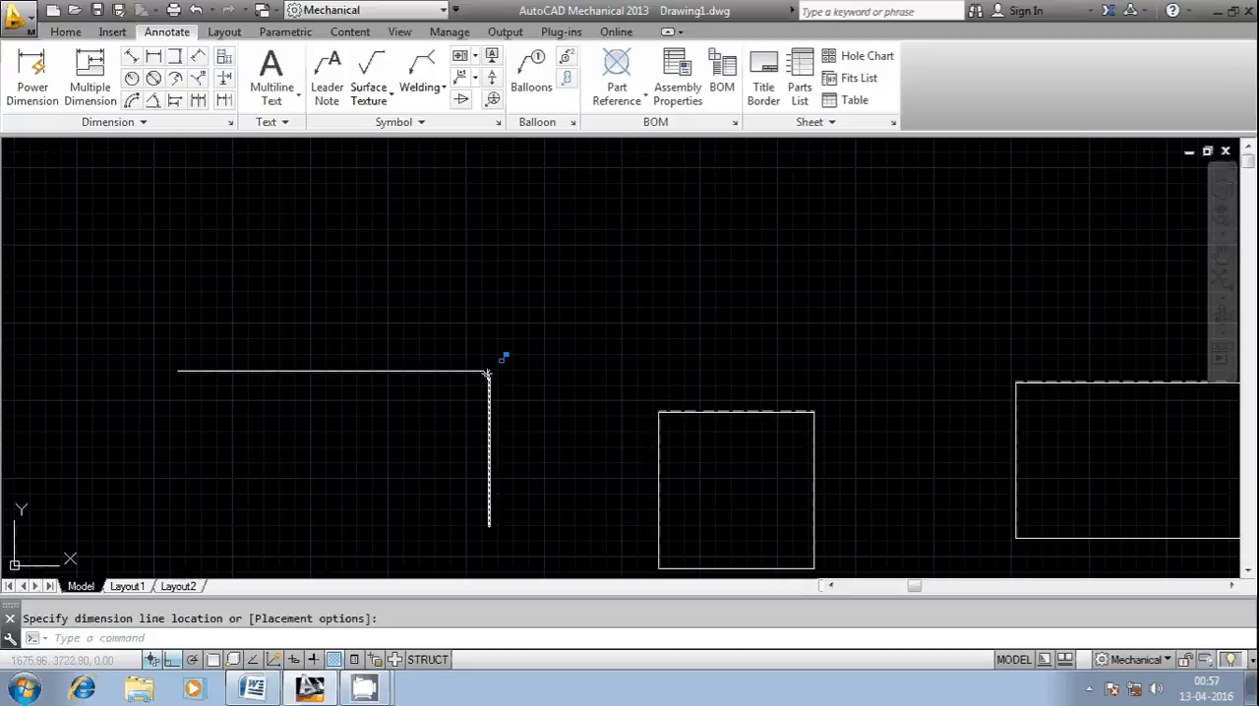
pyautogui.rightClick(174, 635)
pyautogui.moveTo(241, 438)
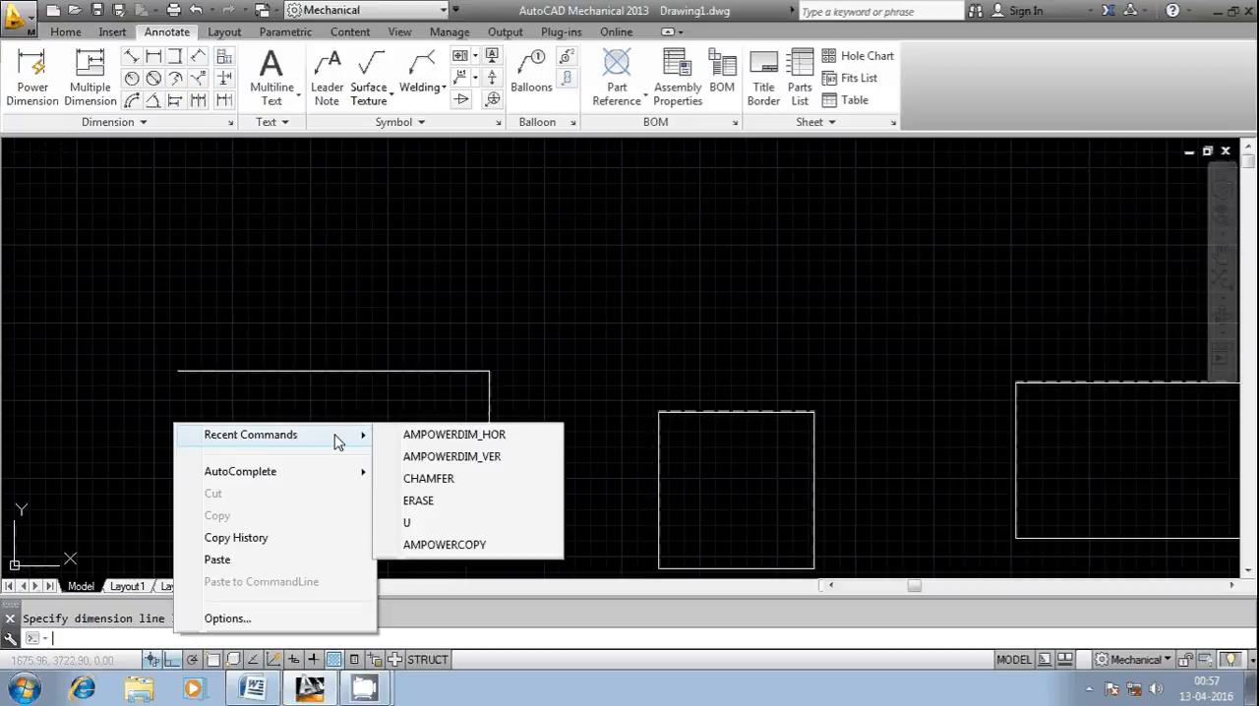
pyautogui.click(436, 488)
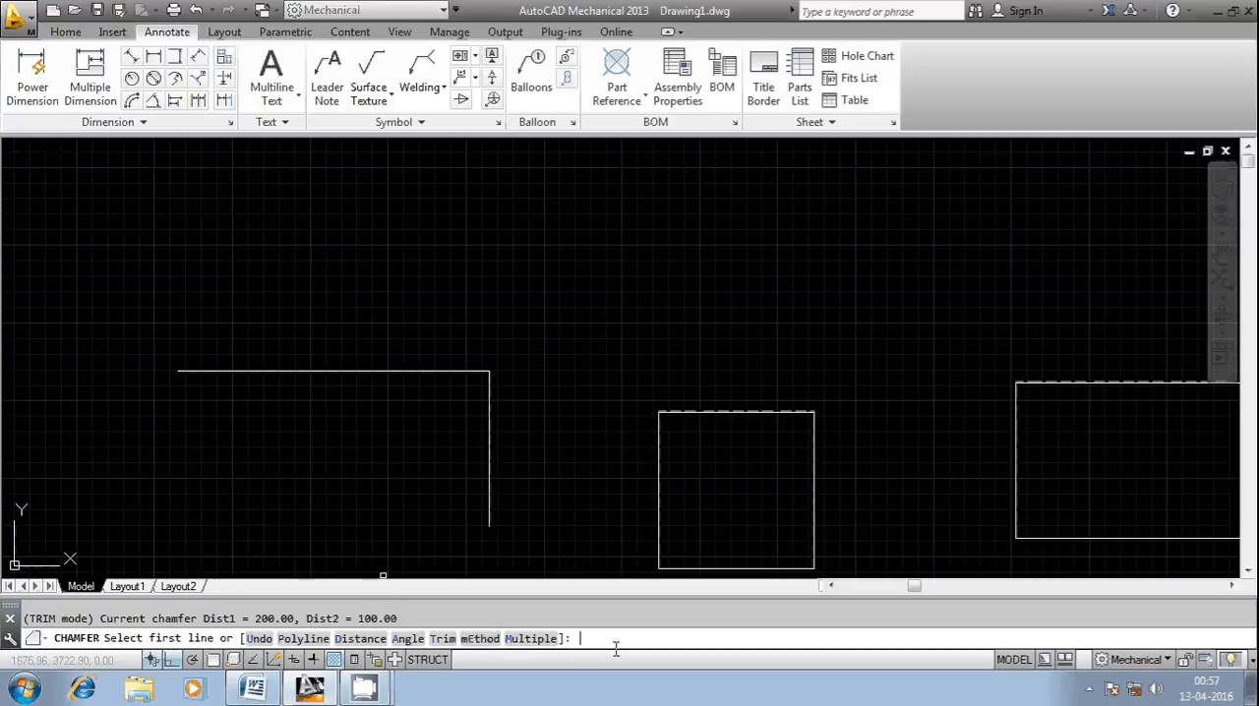
pyautogui.write('D')
pyautogui.press('Return')
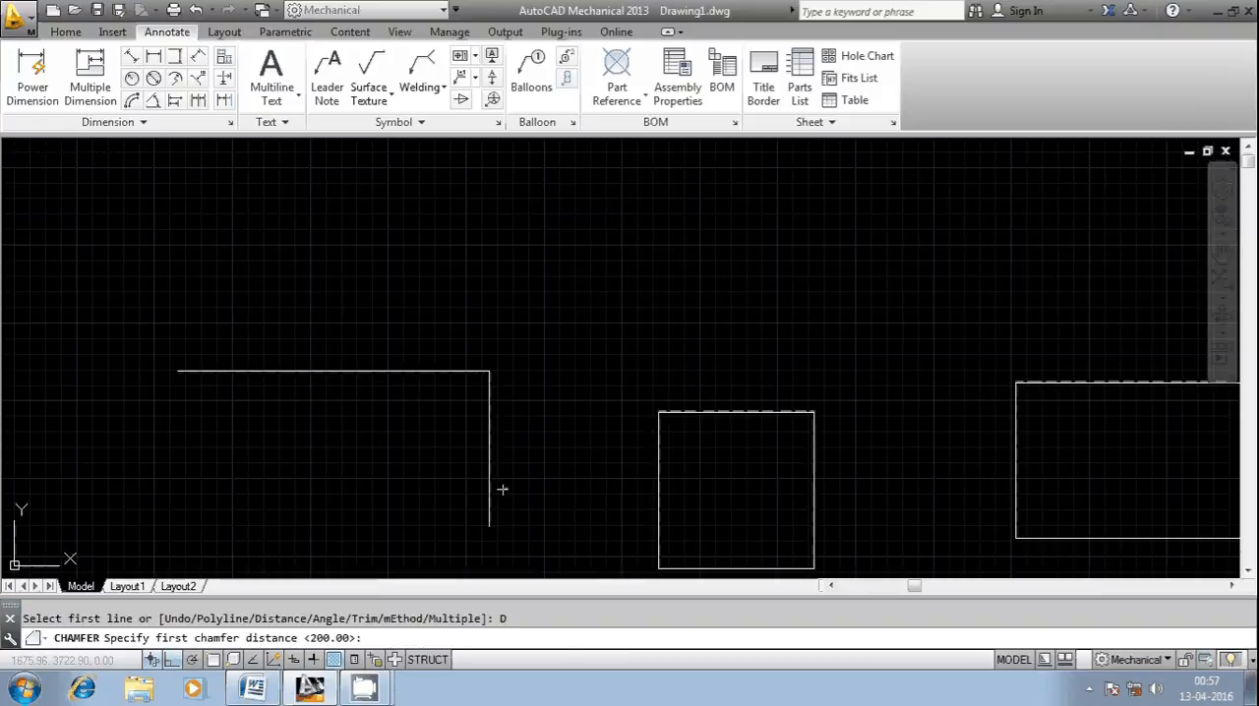
pyautogui.write('600')
pyautogui.press('Return')
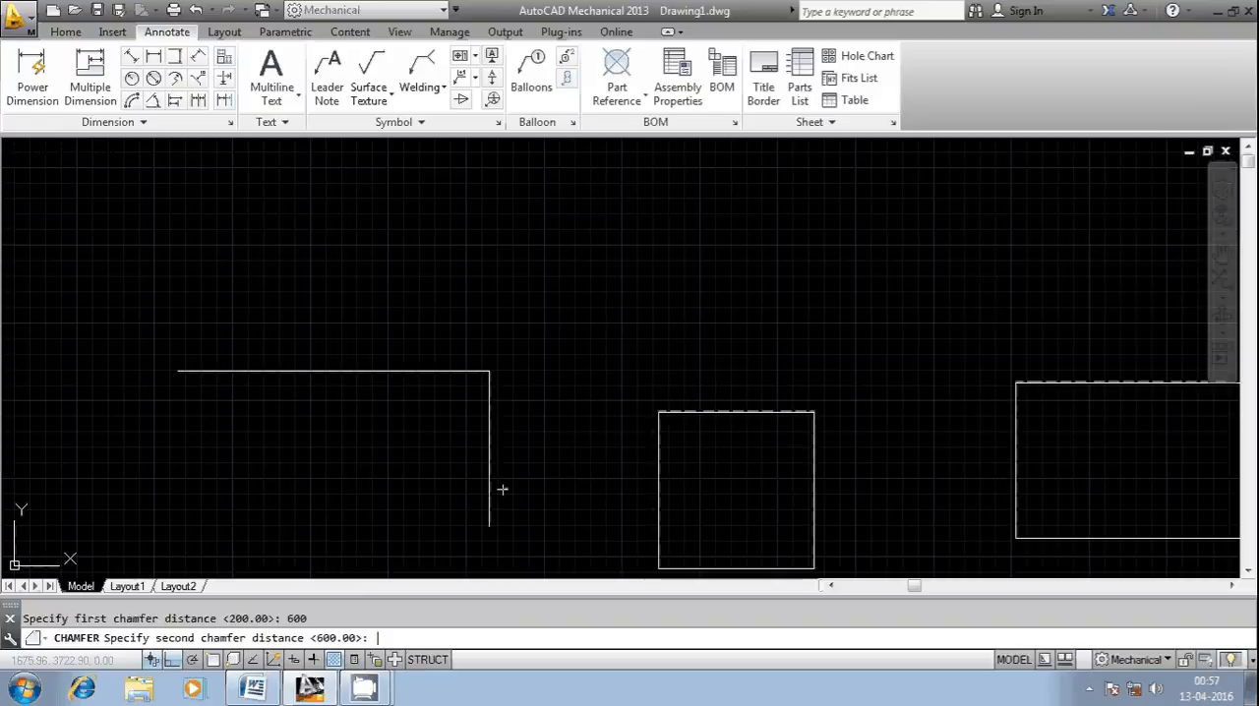
pyautogui.write('600')
pyautogui.press('Return')
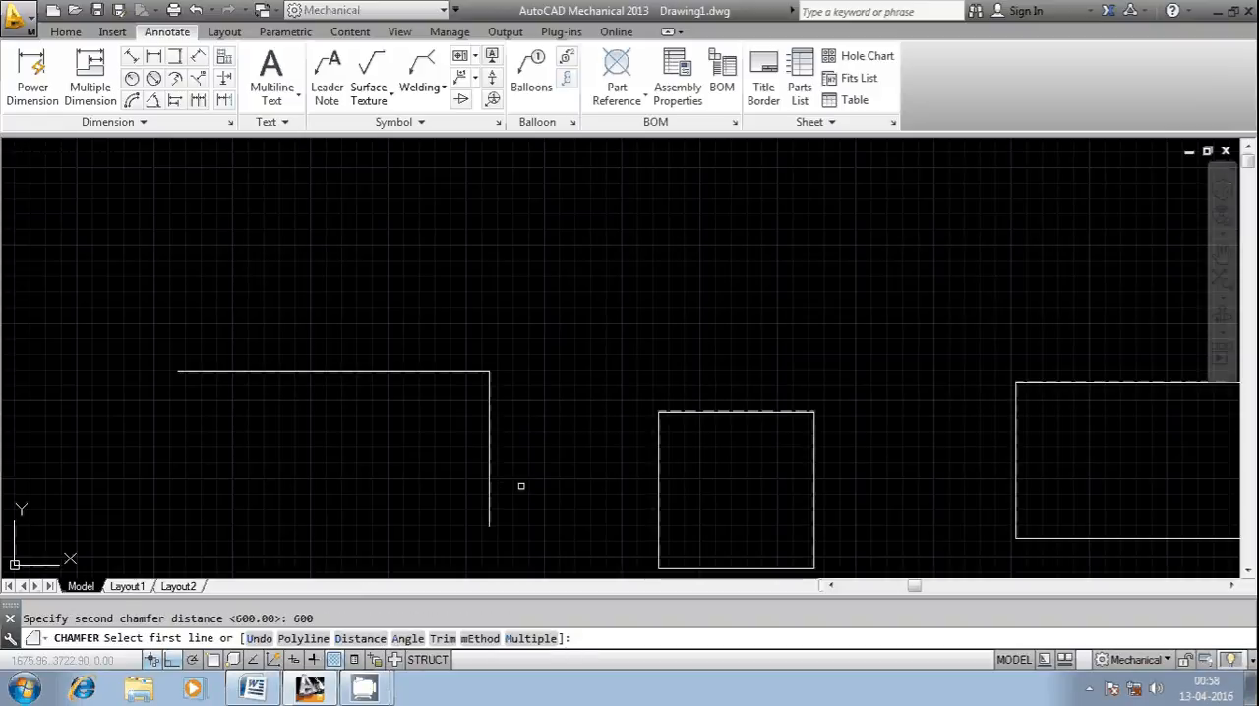
pyautogui.click(490, 436)
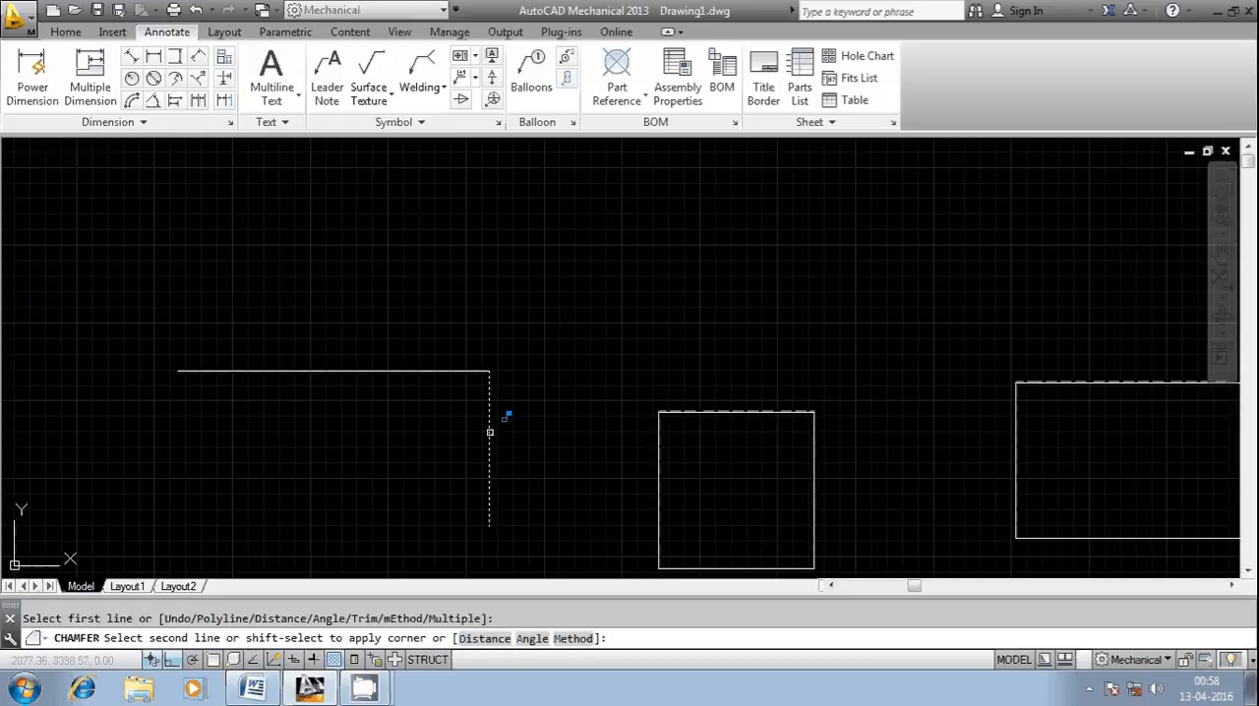
pyautogui.click(434, 371)
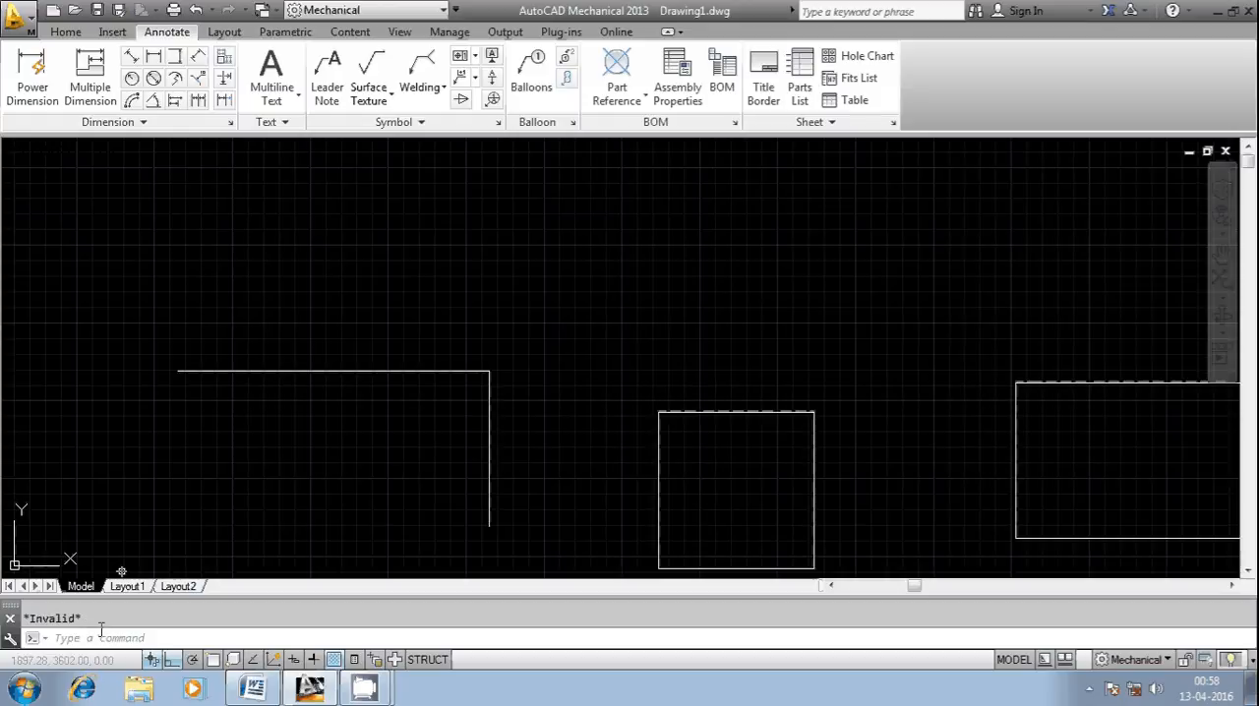
# Step: Chamfer the corner between the vertical and horizontal lines with both distances set to 500, and undo the chamfer
pyautogui.click(132, 641)
pyautogui.rightClick(132, 644)
pyautogui.moveTo(197, 438)
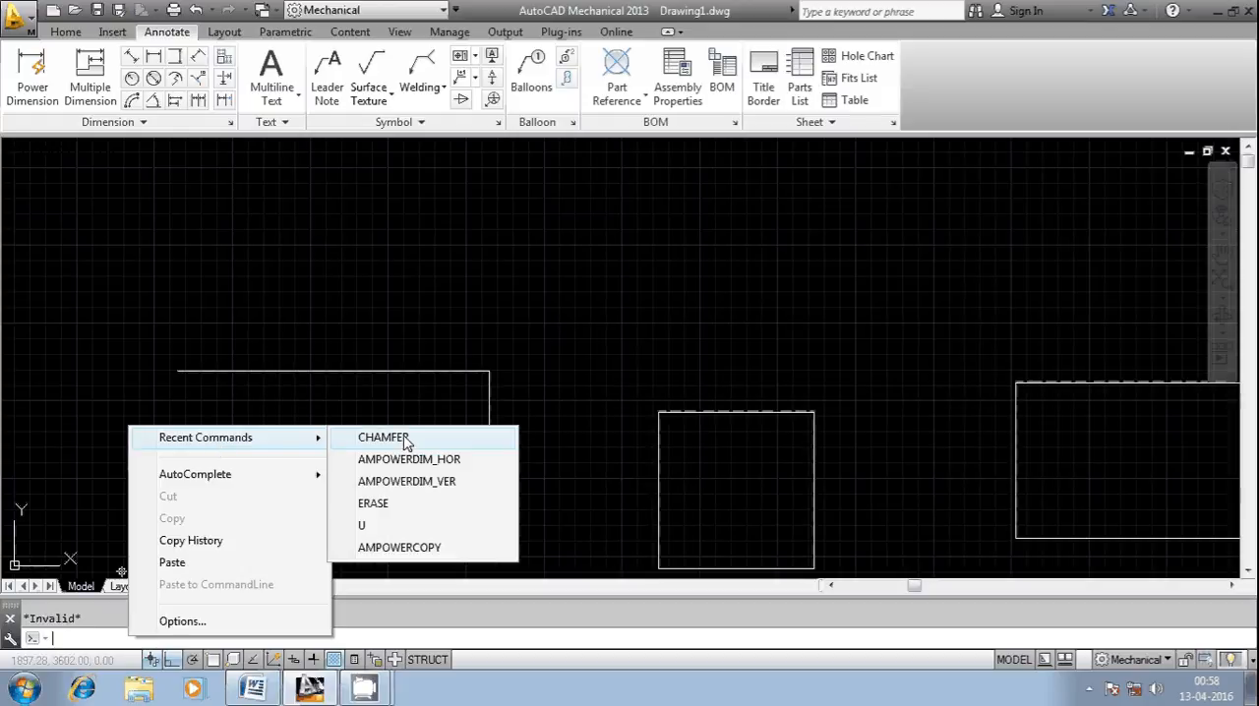
pyautogui.click(404, 441)
pyautogui.write('d')
pyautogui.press('Return')
pyautogui.write('500')
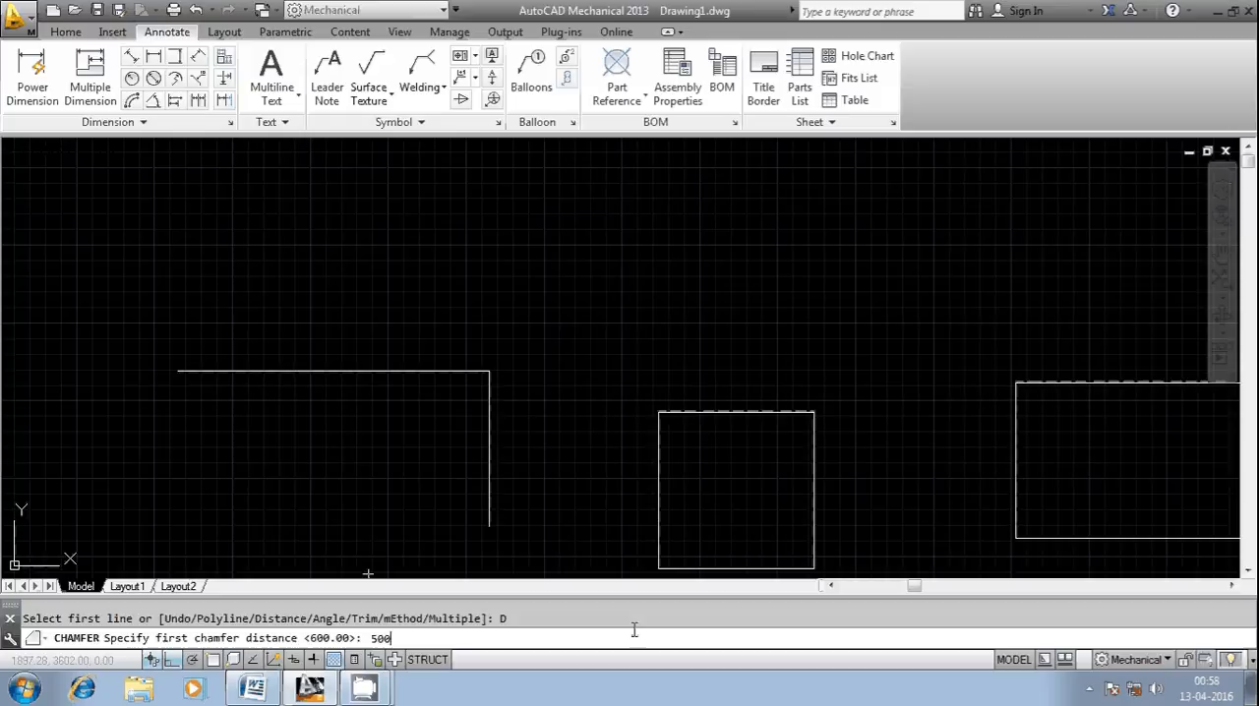
pyautogui.press('Return')
pyautogui.write('500')
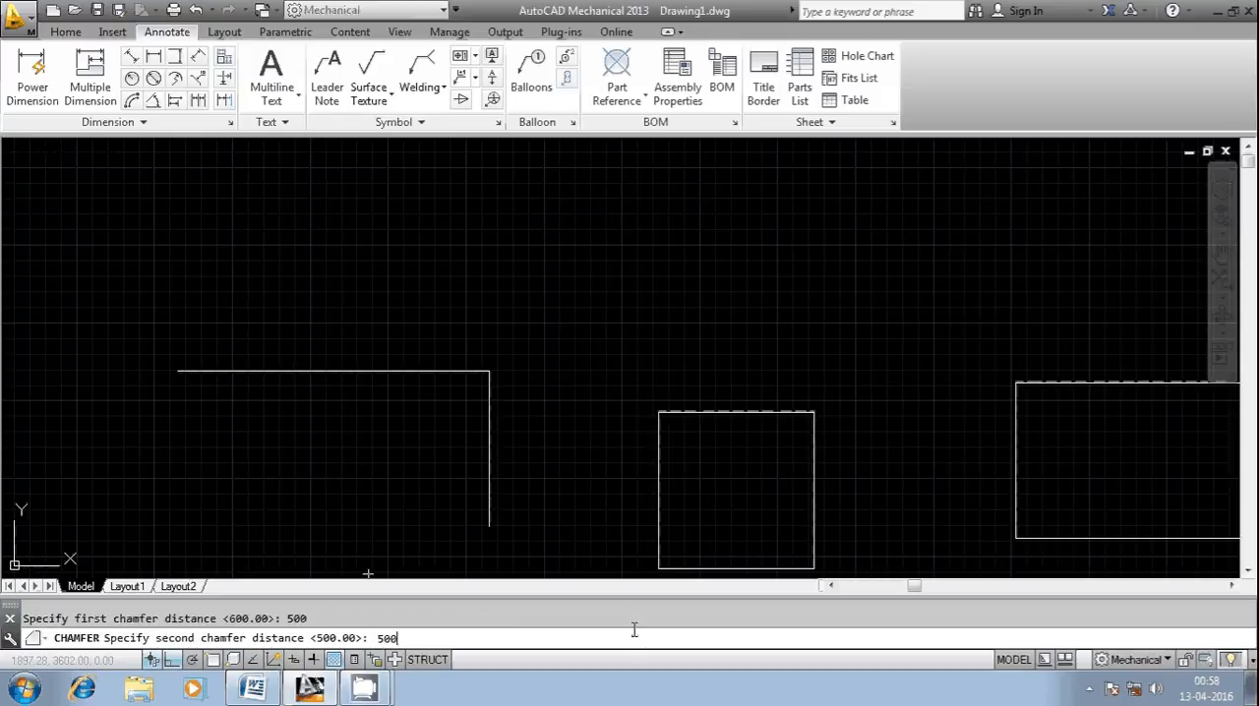
pyautogui.press('Return')
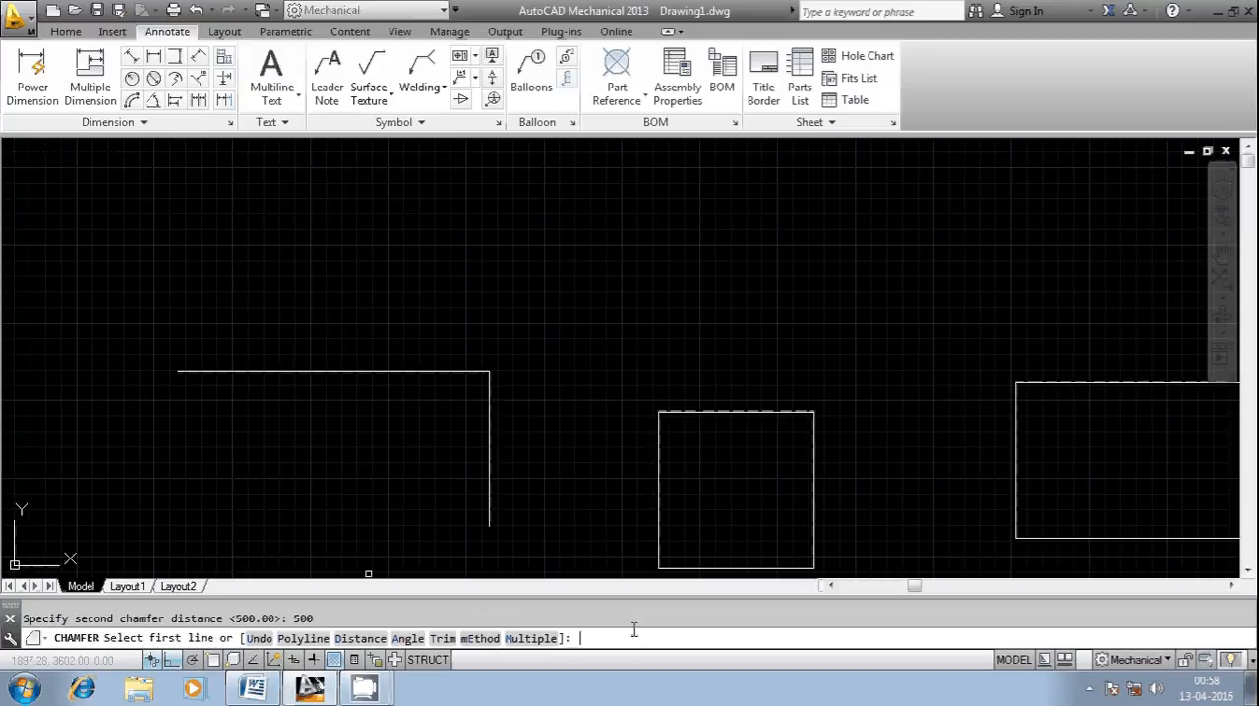
pyautogui.click(492, 402)
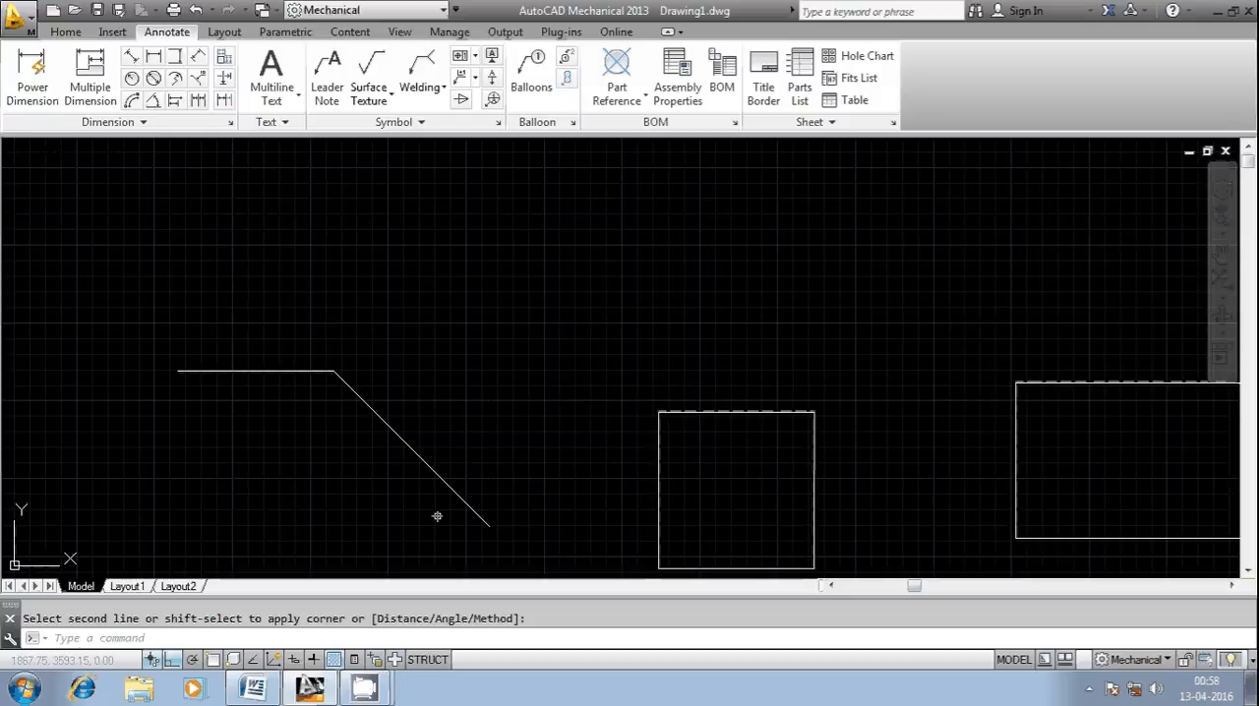
pyautogui.press('Escape')
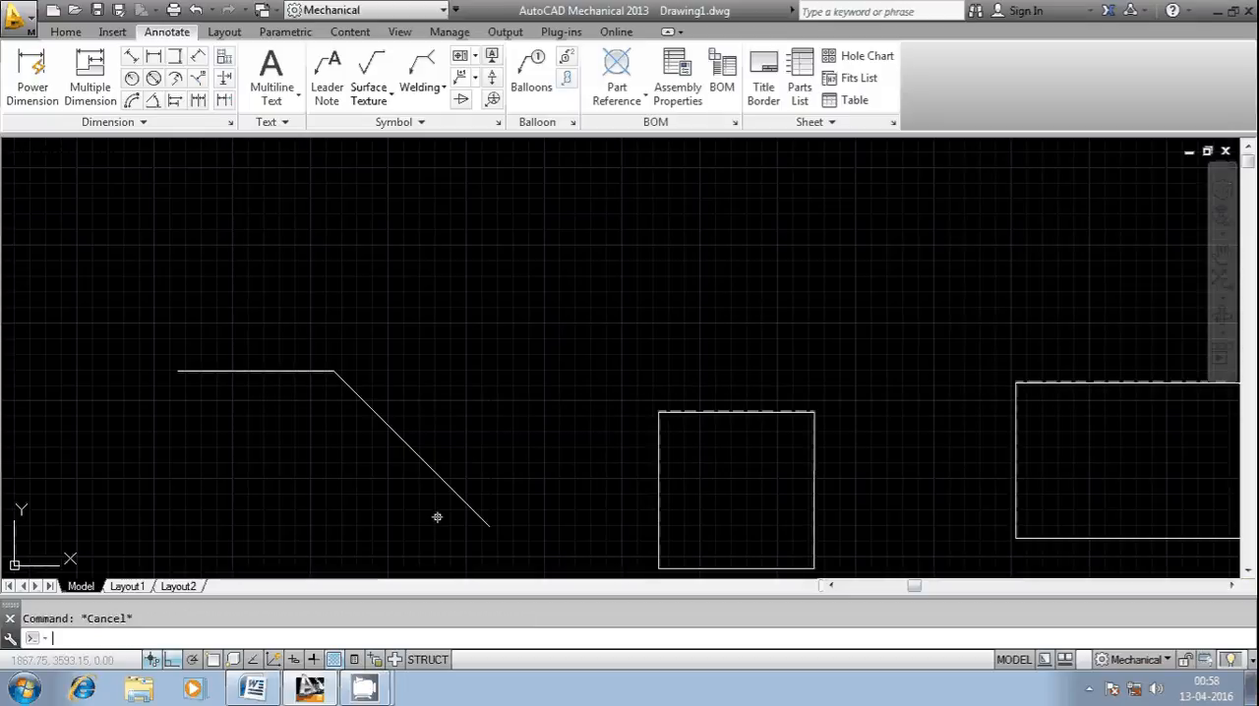
pyautogui.hotkey('ctrl', 'z')
# Step: Set the TRIMMODE system variable to 0
pyautogui.click(206, 640)
pyautogui.write('TRIMMODE')
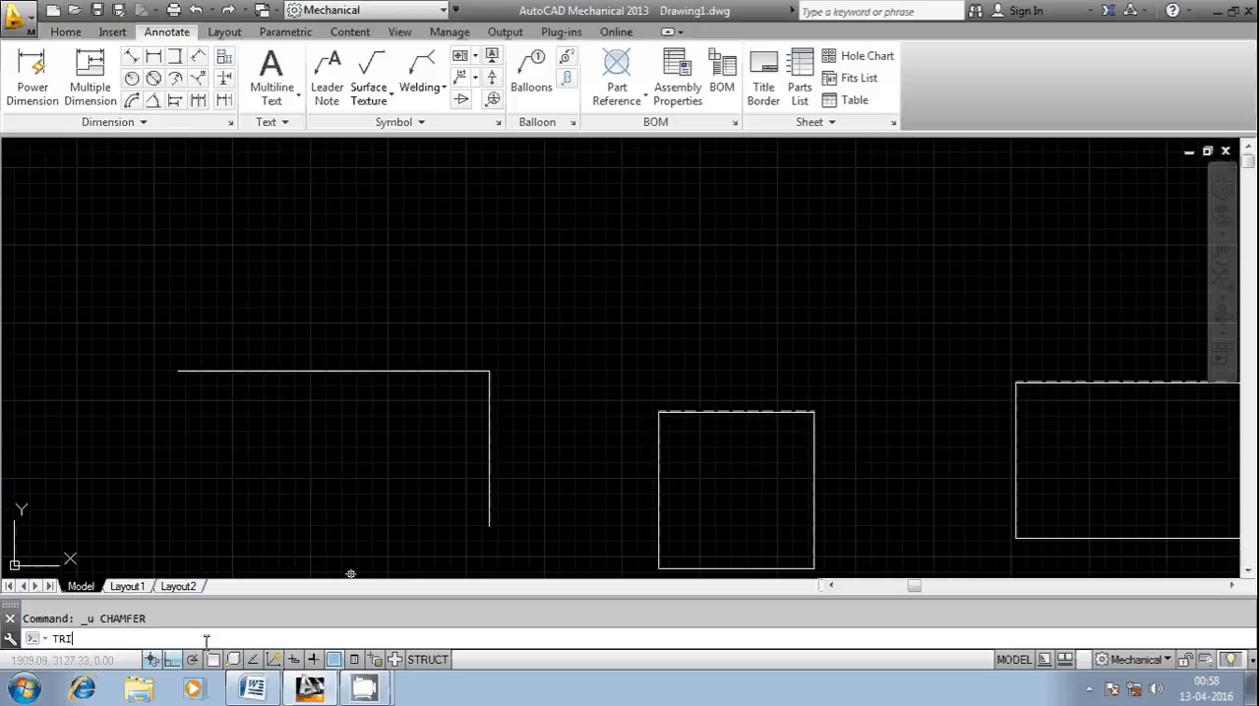
pyautogui.press('Return')
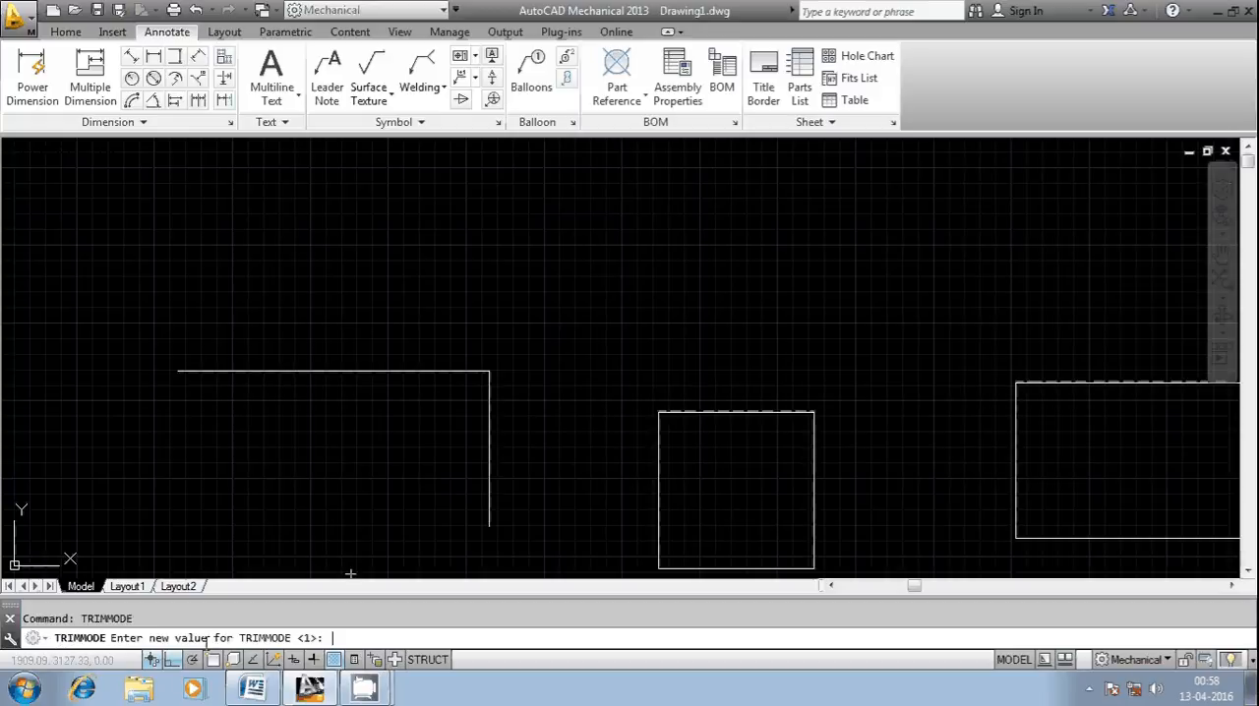
pyautogui.write('0')
pyautogui.press('Return')
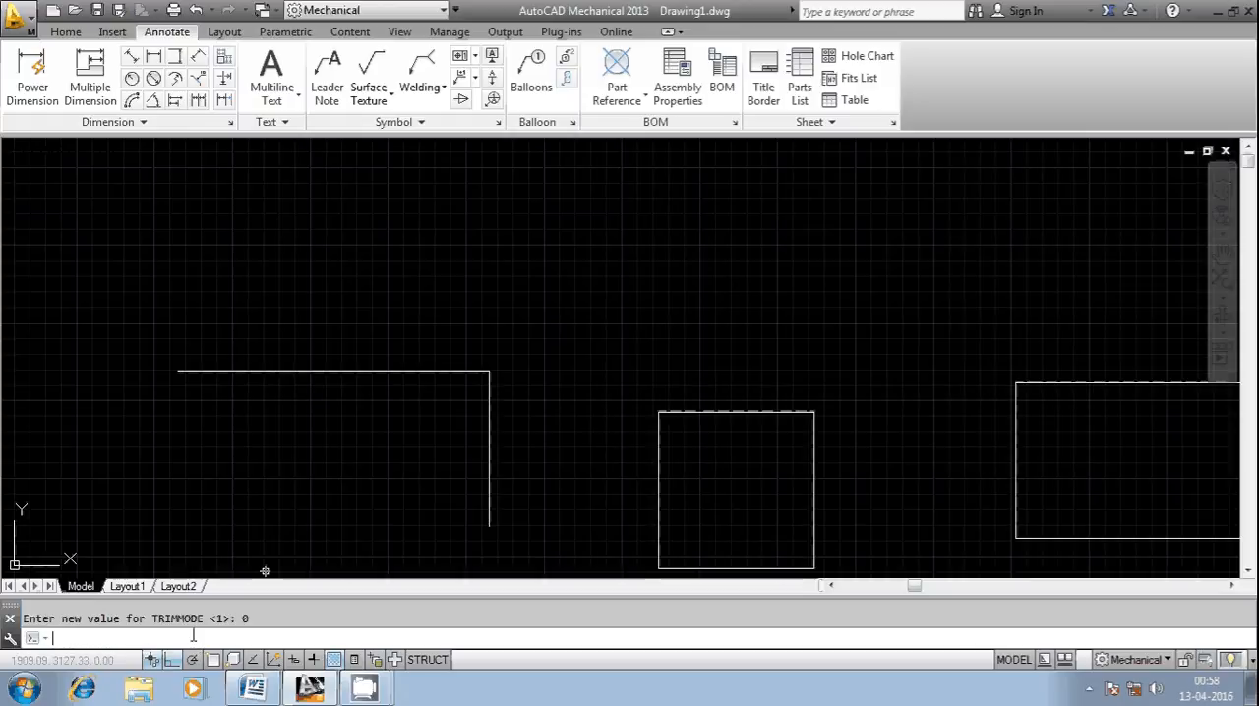
# Step: Chamfer the corner between the vertical and horizontal lines in no-trim mode with both distances at 600
pyautogui.write('CHAMFER')
pyautogui.press('Return')
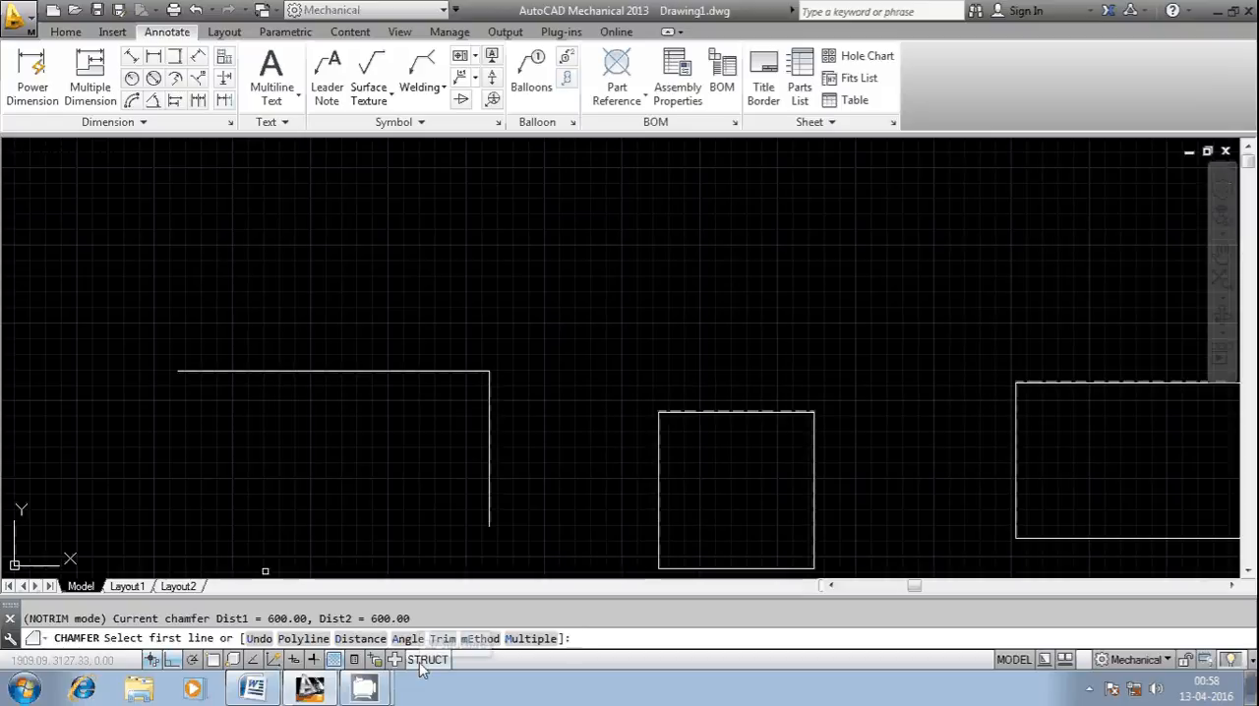
pyautogui.write('D')
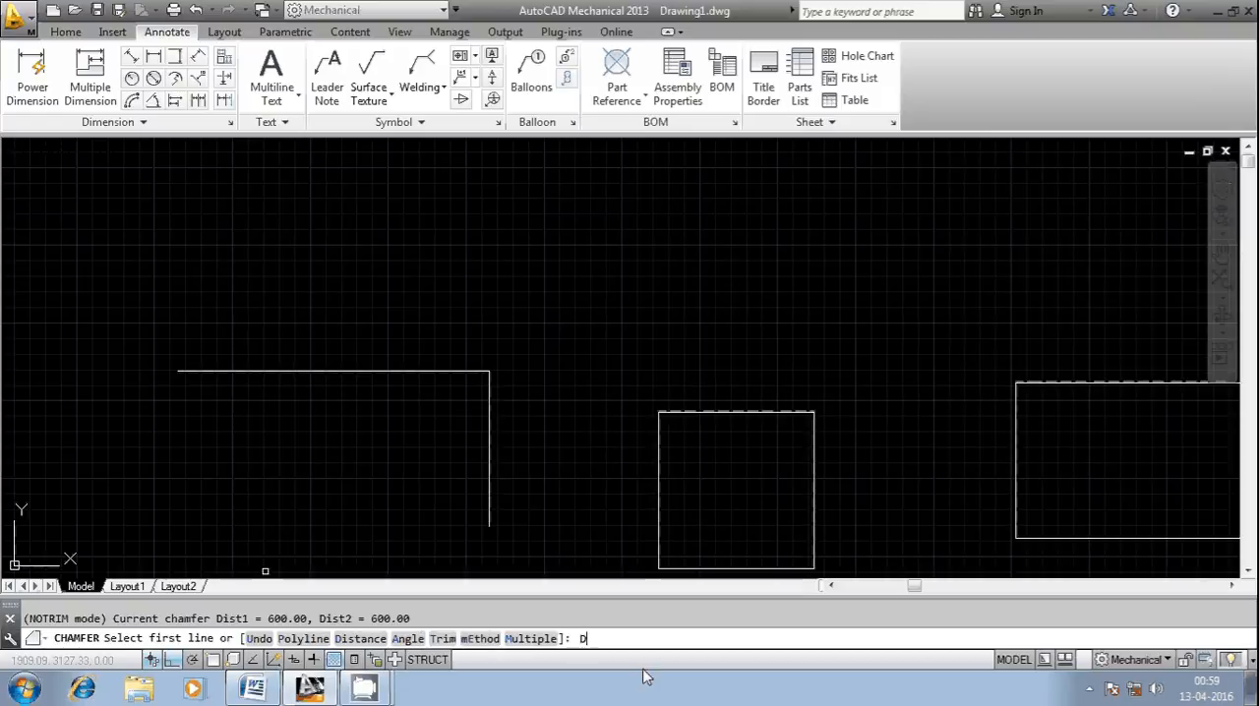
pyautogui.press('Return')
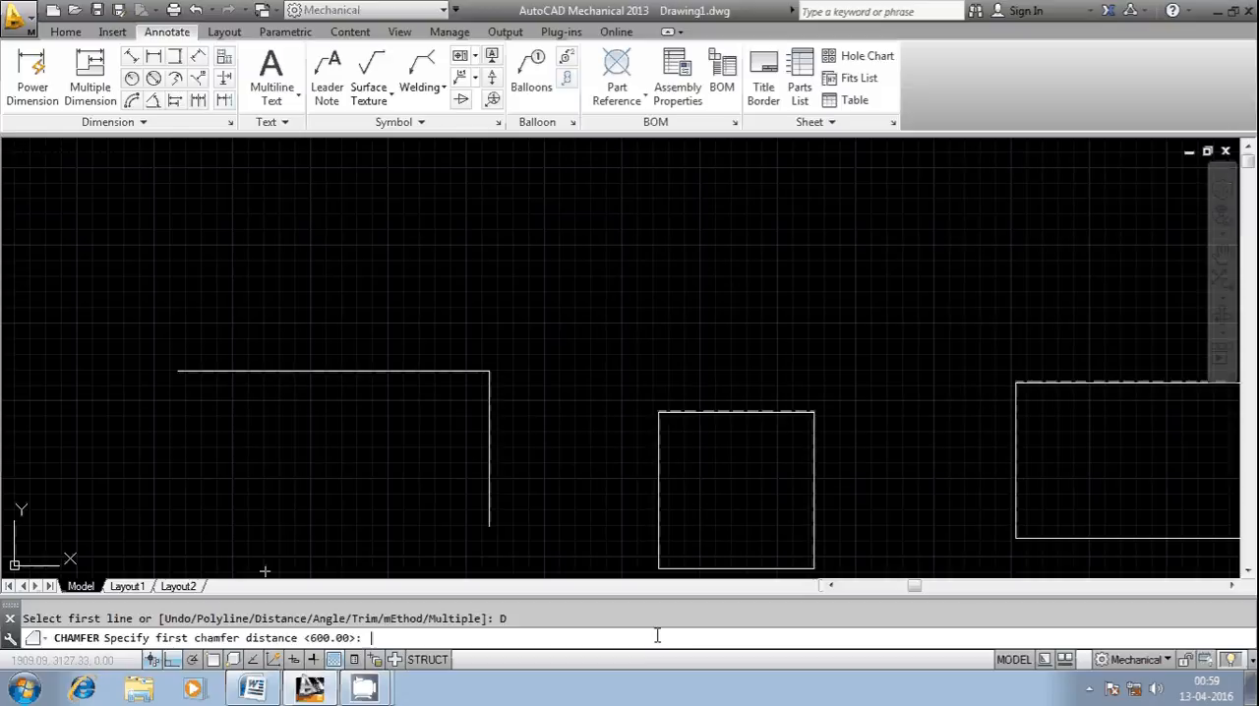
pyautogui.press('Return')
pyautogui.press('Return')
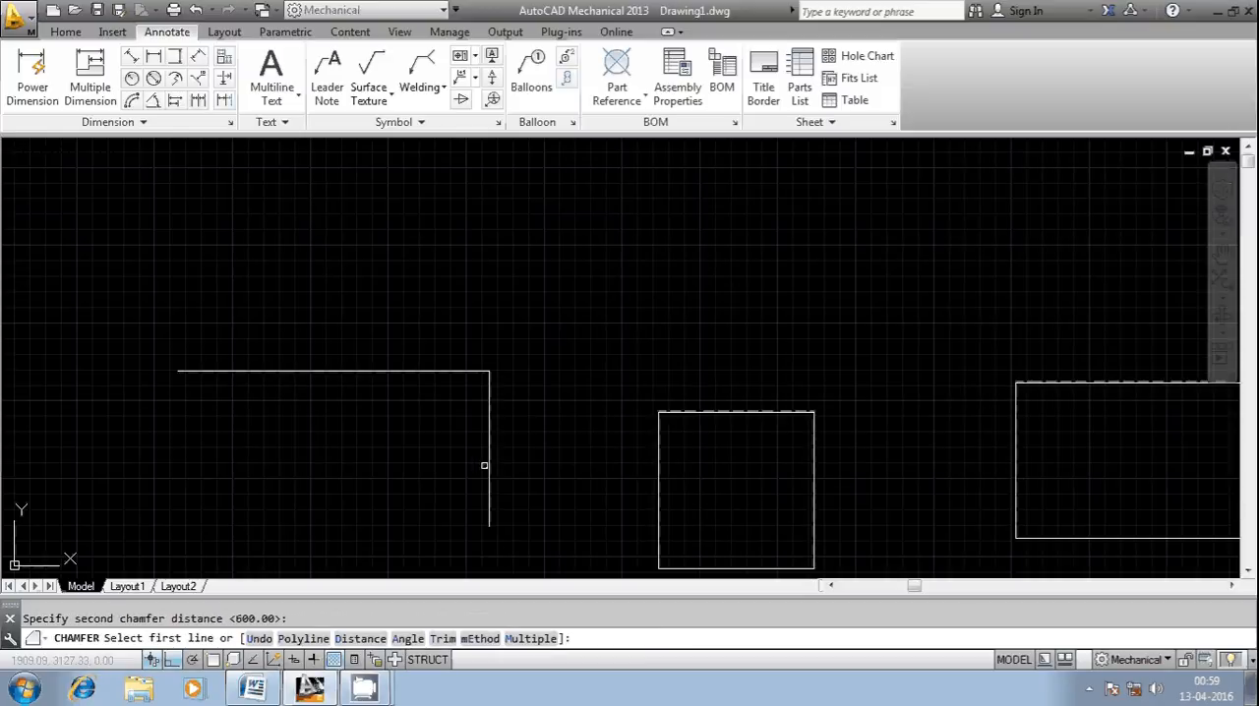
pyautogui.click(489, 460)
pyautogui.click(429, 372)
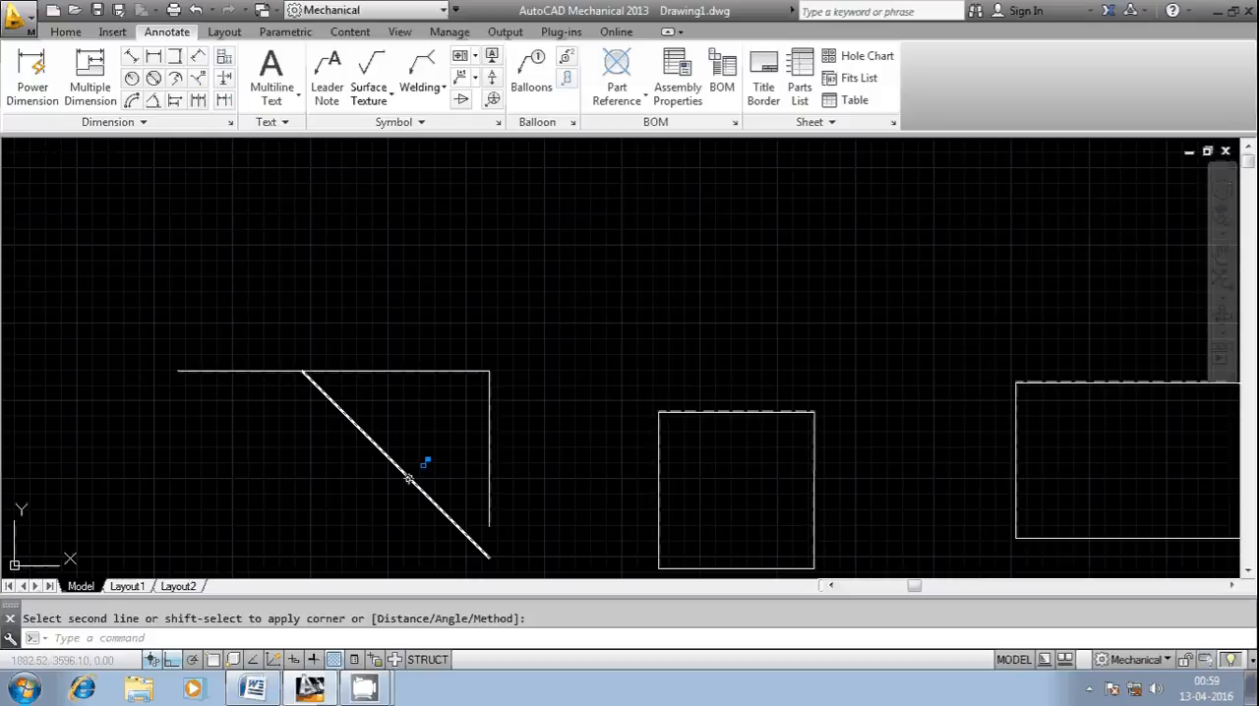
pyautogui.press('Escape')
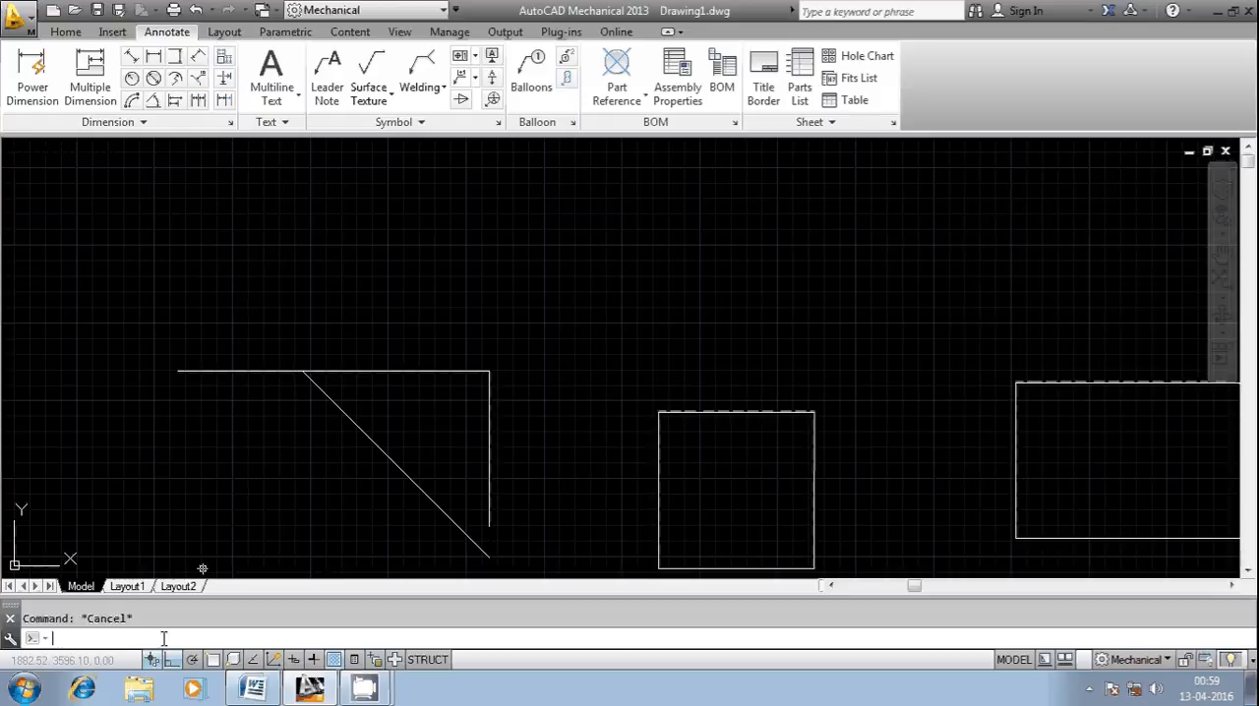
# Step: Set the TRIMMODE system variable to 1
pyautogui.write('TRIMMODE')
pyautogui.press('Return')
pyautogui.write('1')
pyautogui.press('Return')
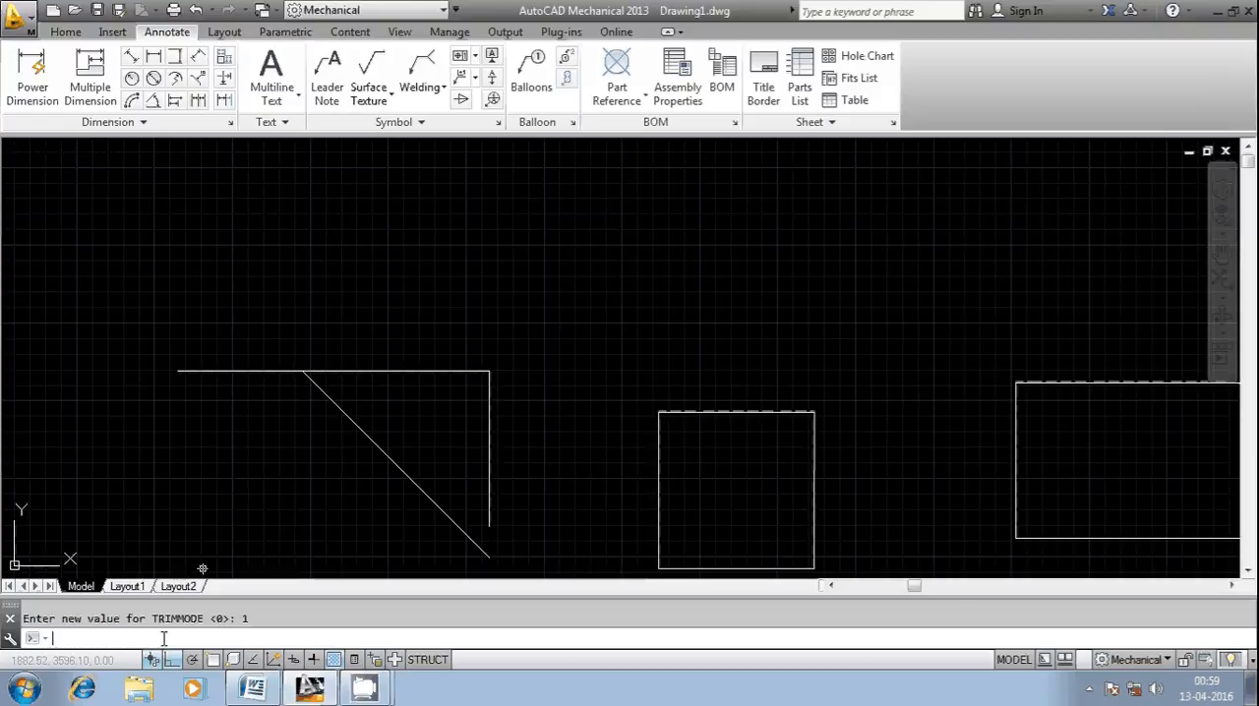
# Step: Delete the diagonal chamfer line across the corner
pyautogui.click(425, 459)
pyautogui.click(371, 516)
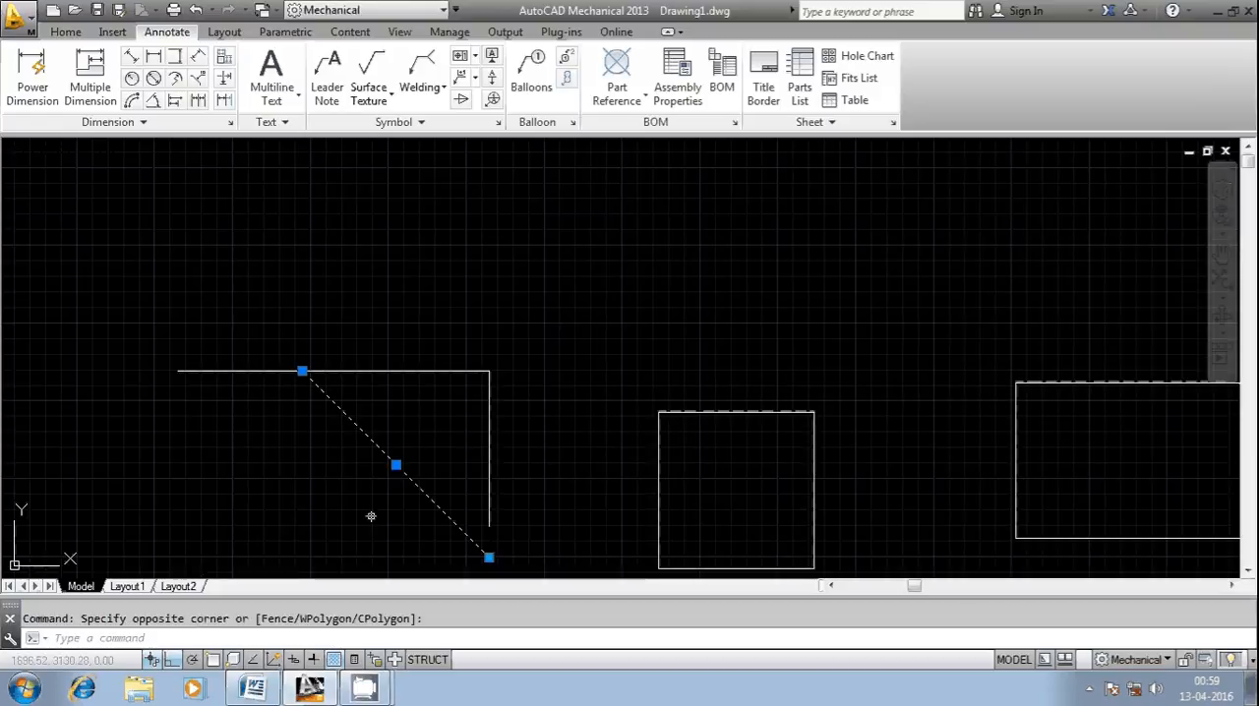
pyautogui.press('Delete')
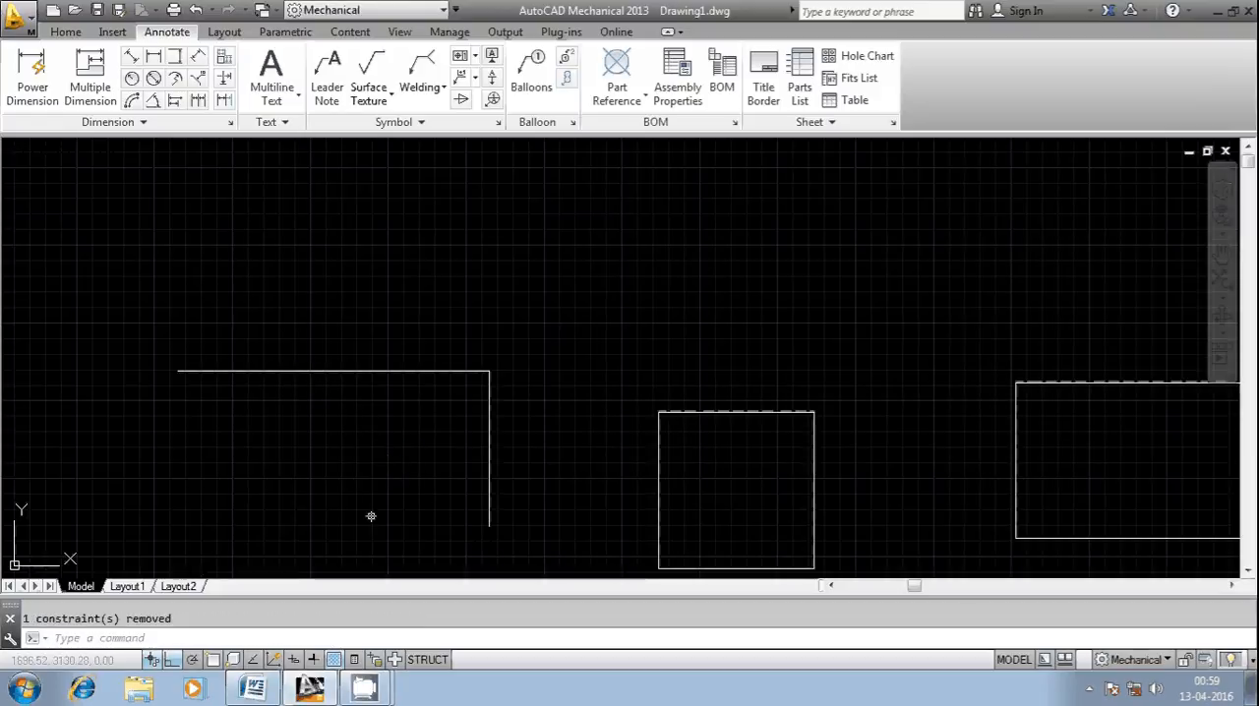
# Step: Set the Chamfer command's Angle option to a length of 100 on the first line and a 45° angle, and leave the command
pyautogui.rightClick(181, 637)
pyautogui.moveTo(323, 439)
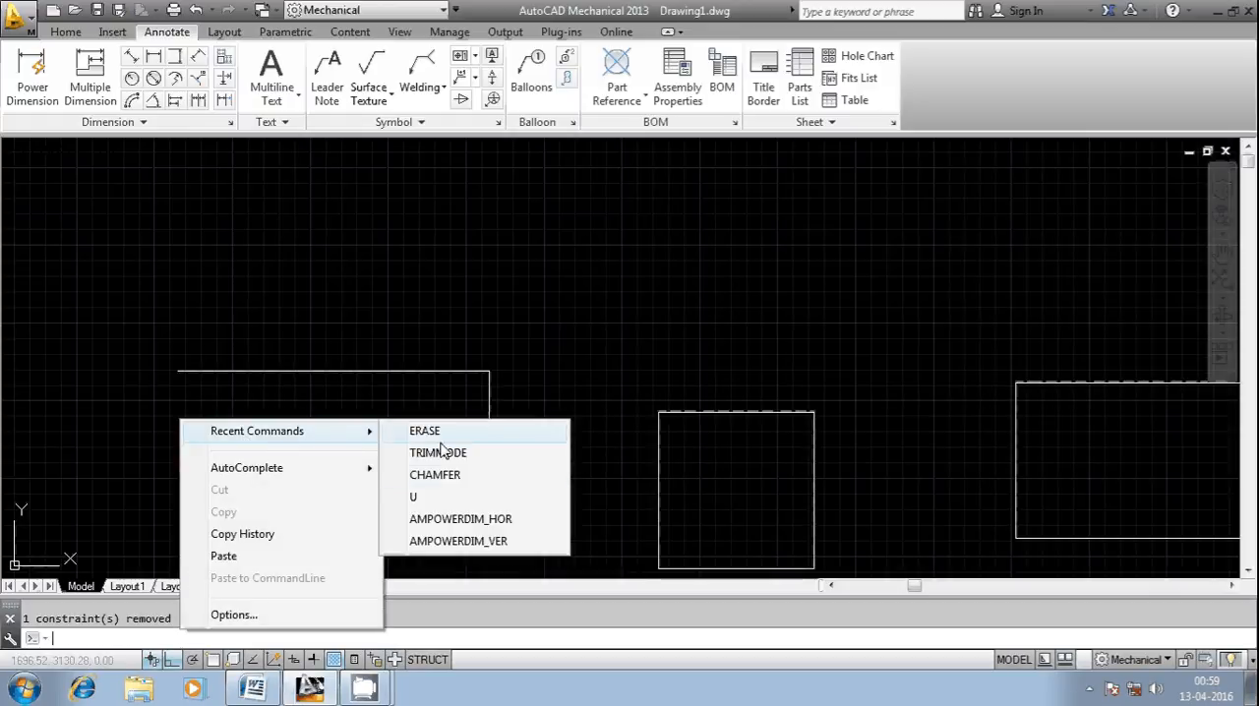
pyautogui.click(443, 473)
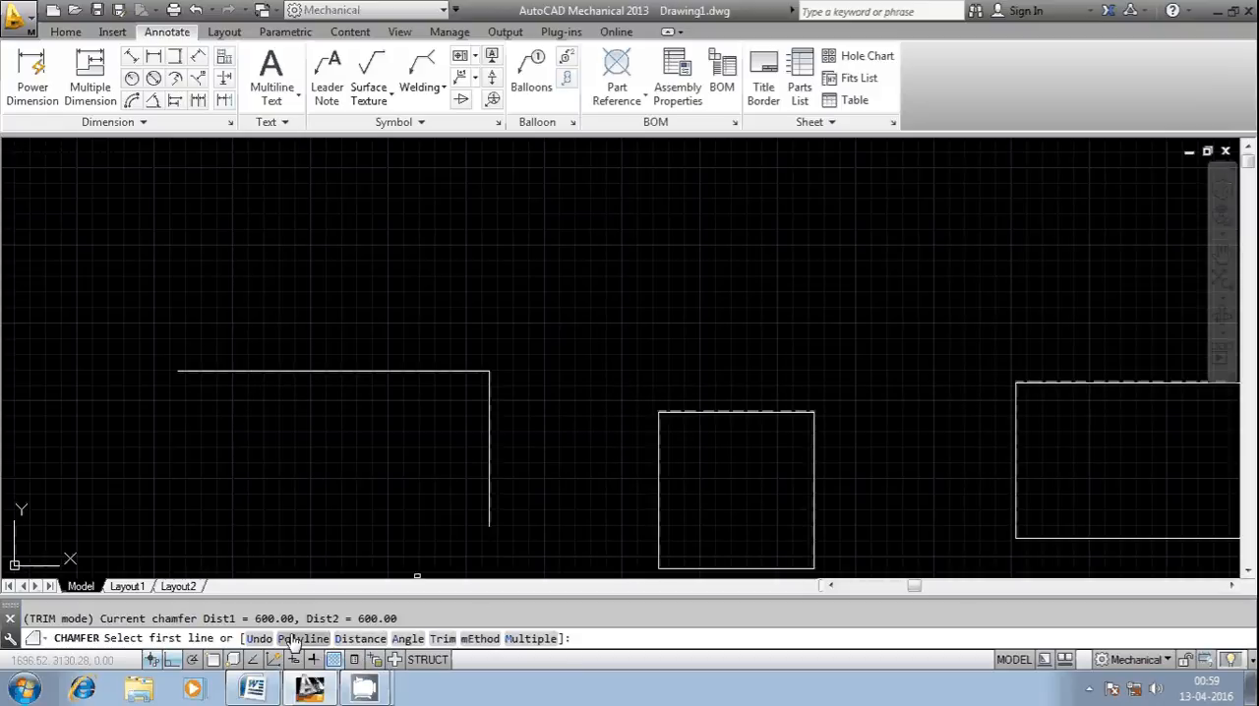
pyautogui.write('A')
pyautogui.press('Return')
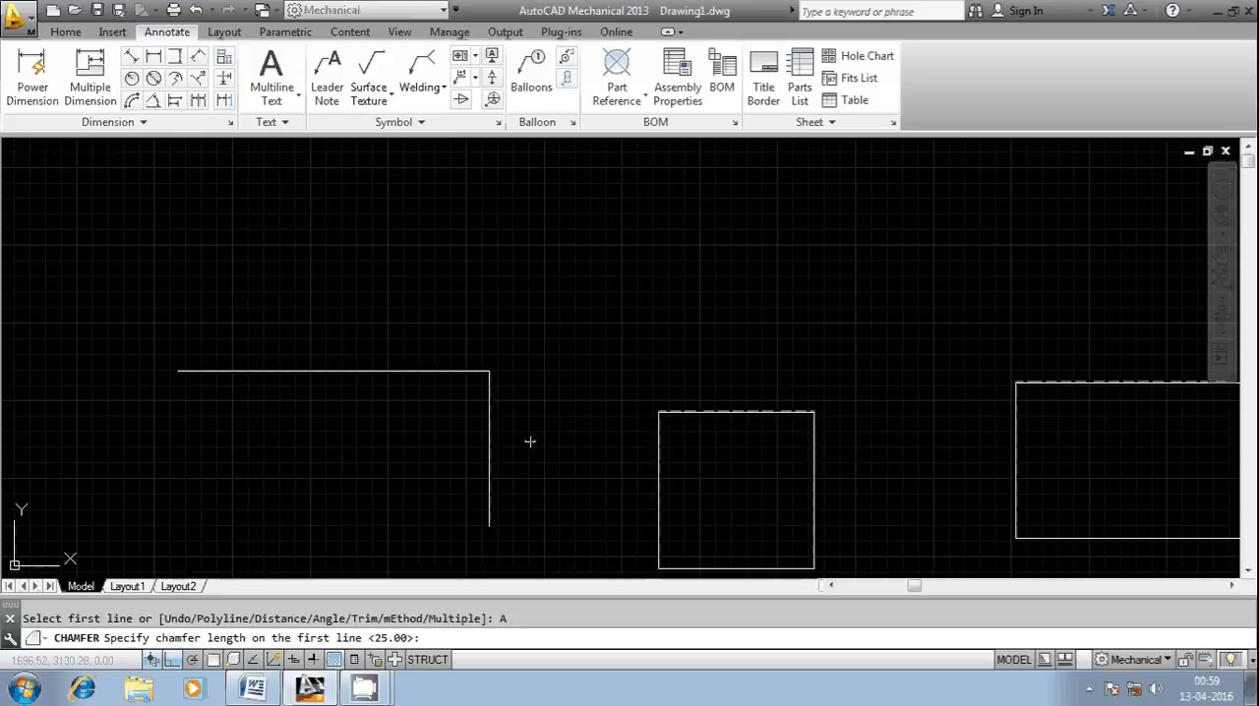
pyautogui.write('100')
pyautogui.press('Return')
pyautogui.press('Return')
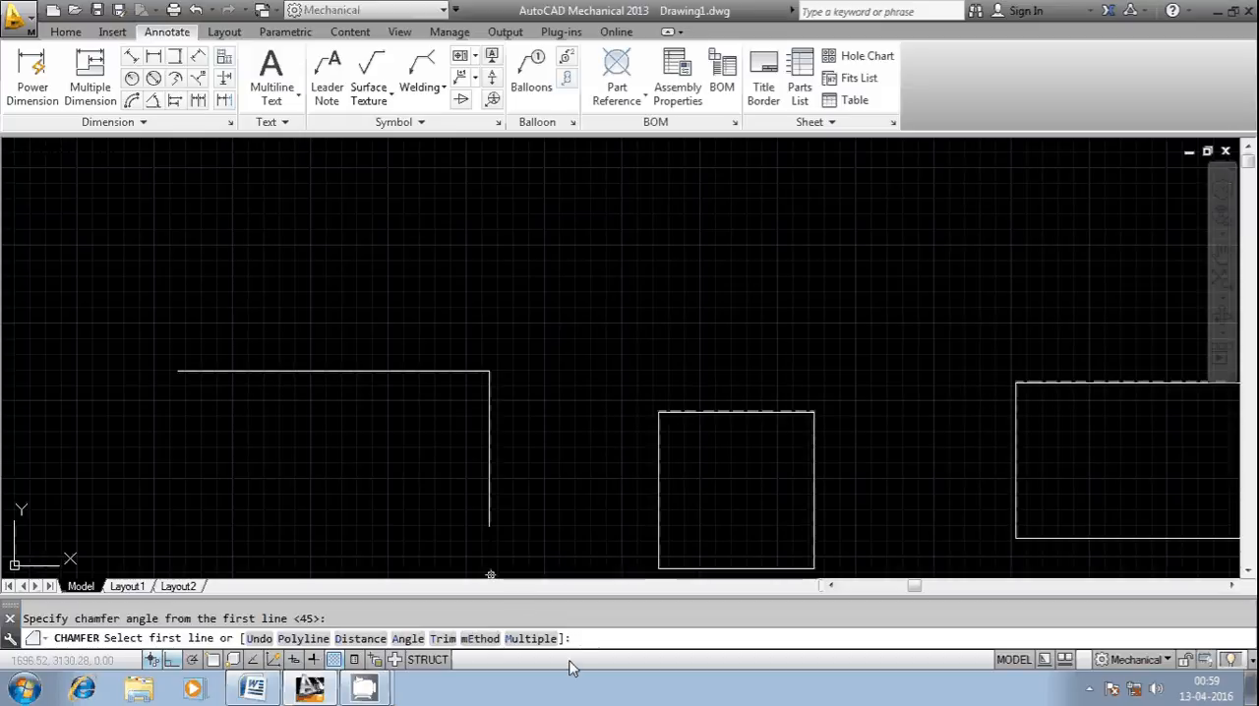
pyautogui.press('Escape')
# Step: Chamfer the corner from the horizontal line to the vertical line using the Angle option with length 100 and angle 45°
pyautogui.rightClick(518, 635)
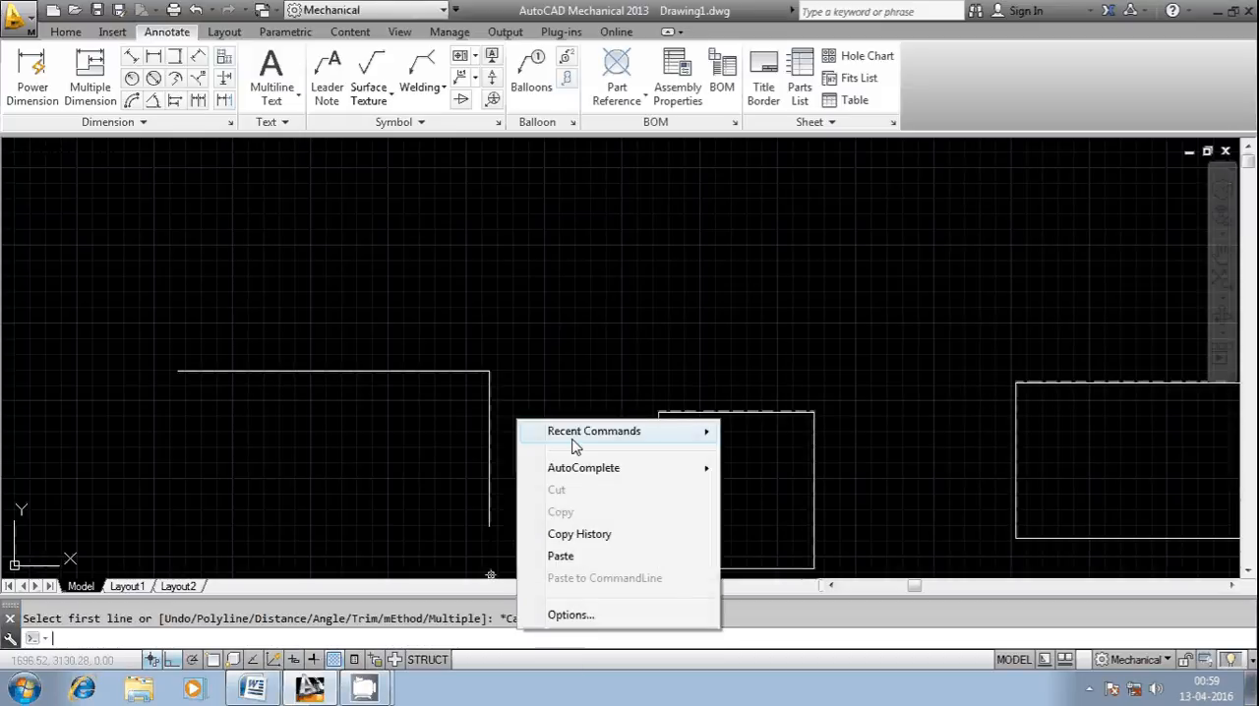
pyautogui.moveTo(577, 441)
pyautogui.click(754, 430)
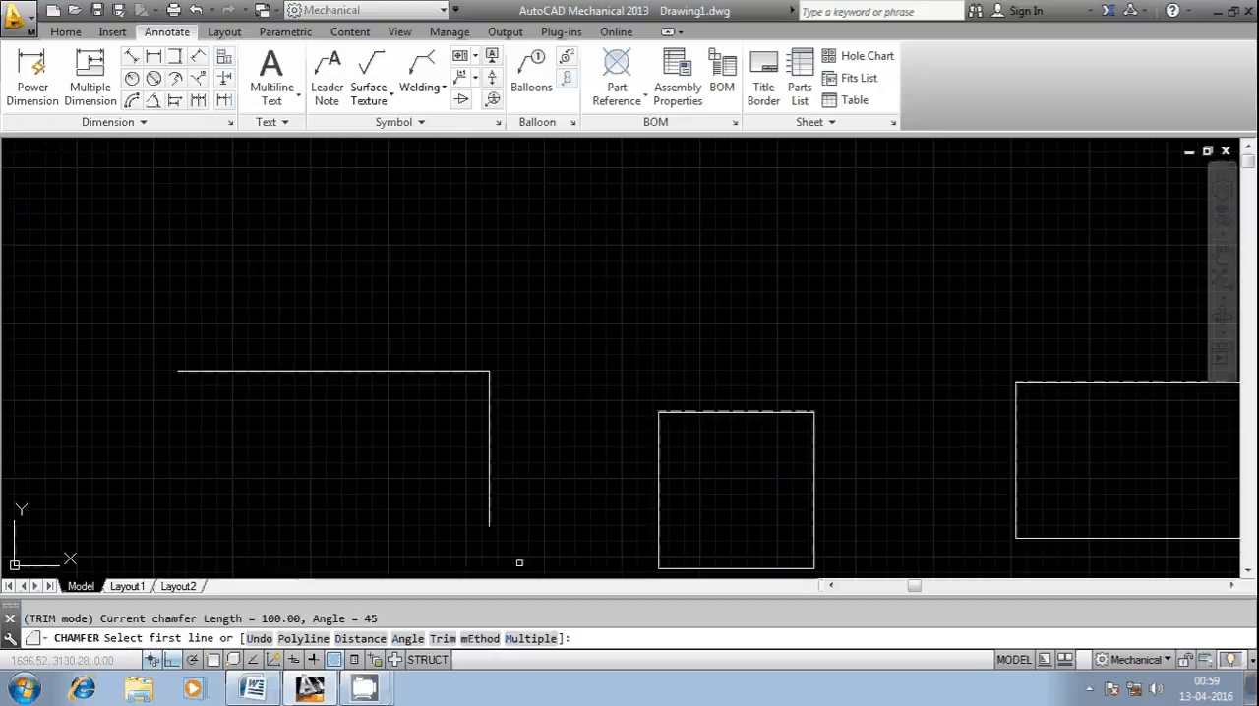
pyautogui.press('Return')
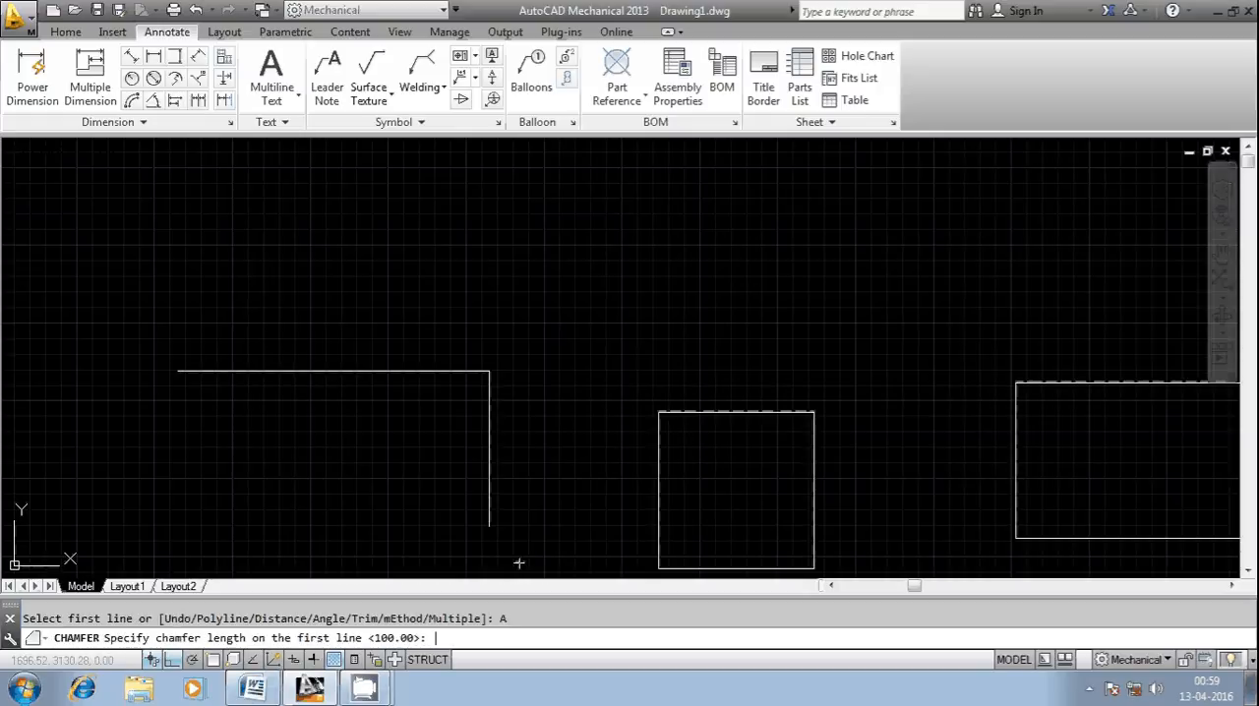
pyautogui.press('Return')
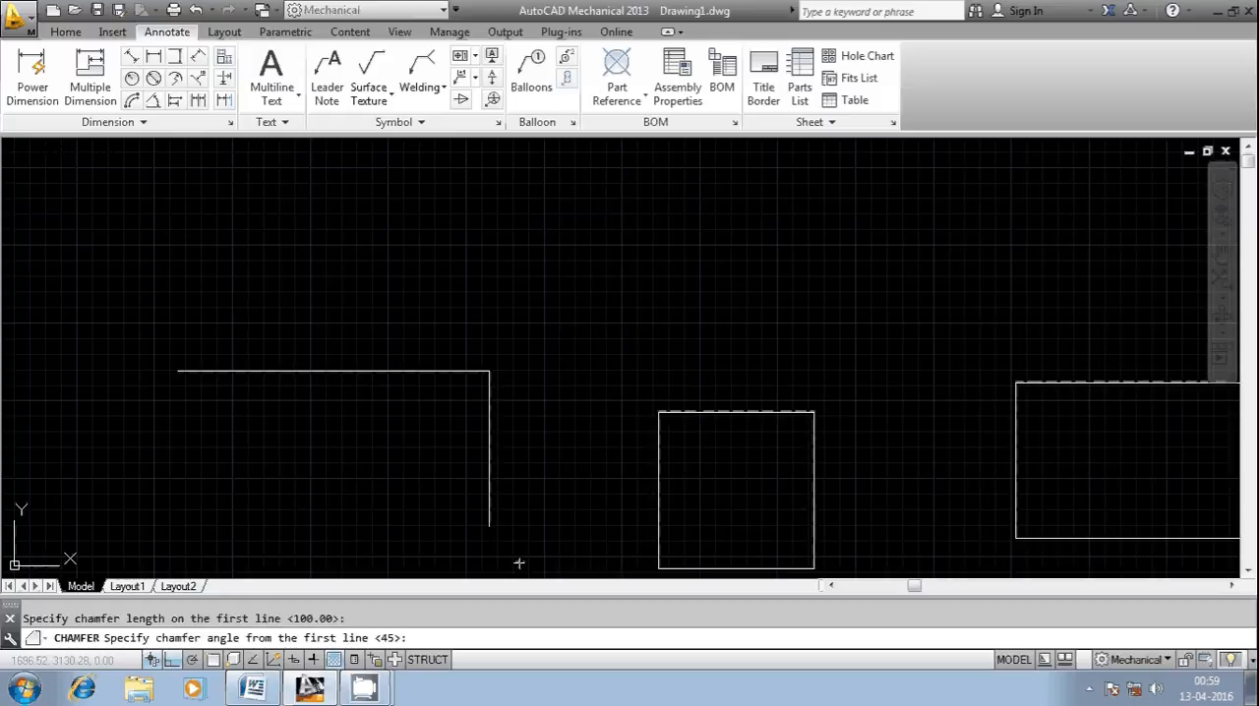
pyautogui.write('45')
pyautogui.press('Return')
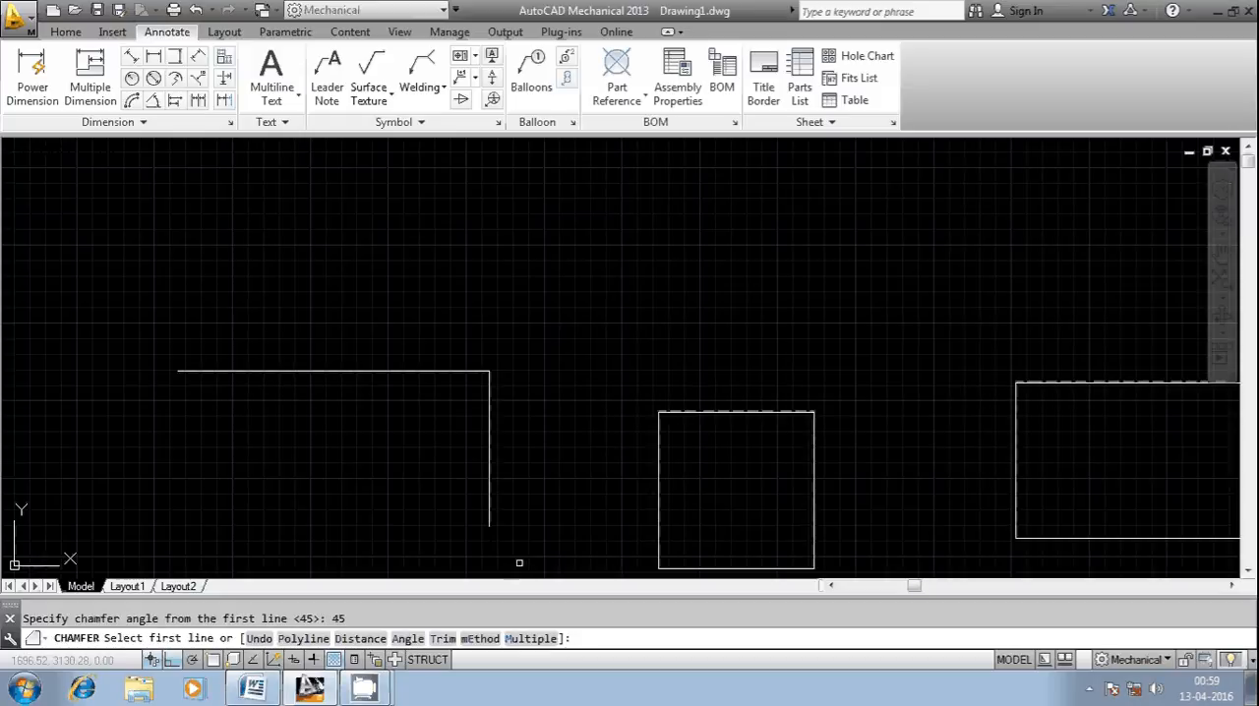
pyautogui.click(443, 366)
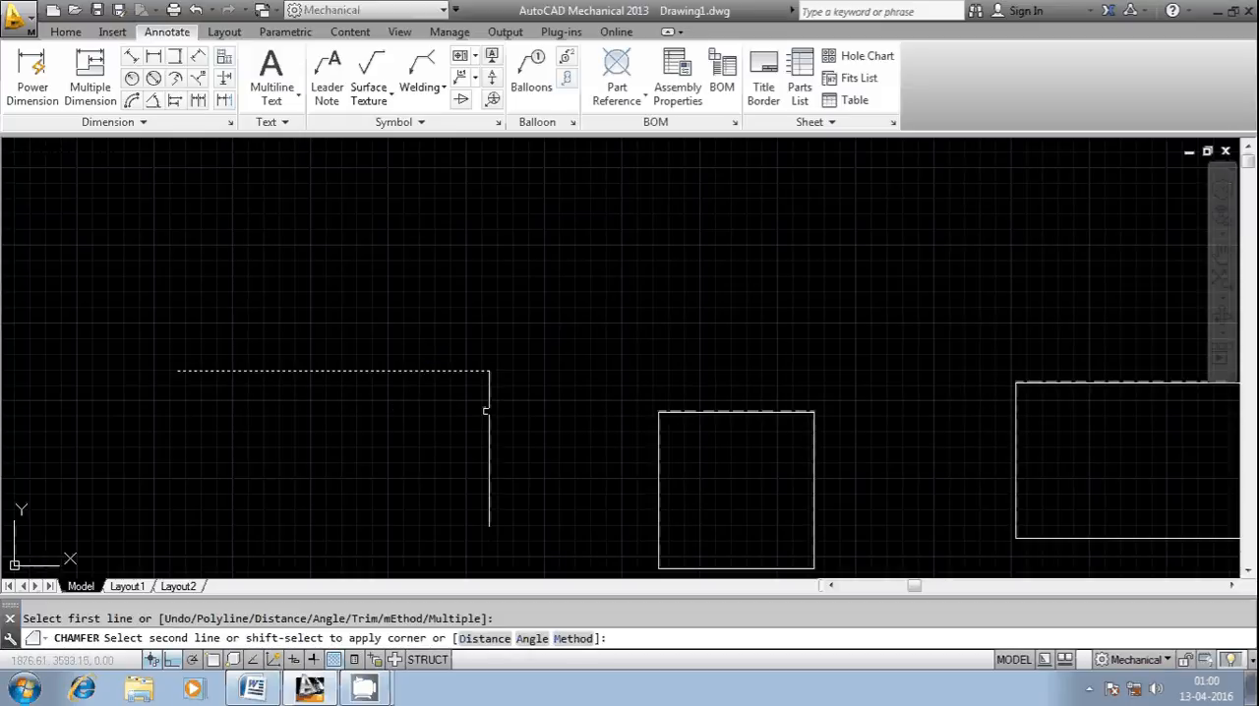
pyautogui.click(489, 418)
# Step: Measure the chamfer's sloped line by selecting it for an aligned dimension beside it, and discard the dimension
pyautogui.scroll(5, 458, 378)
pyautogui.scroll(-4, 456, 378)
pyautogui.press('Escape')
pyautogui.click(175, 57)
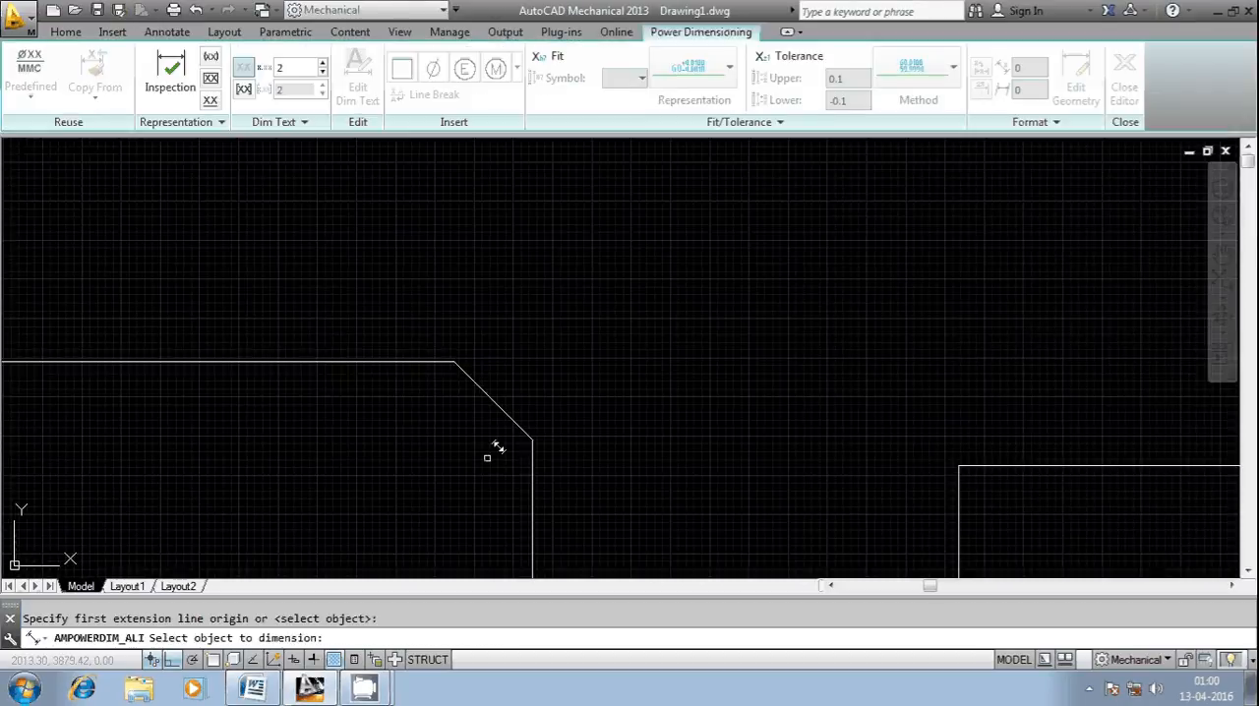
pyautogui.click(510, 414)
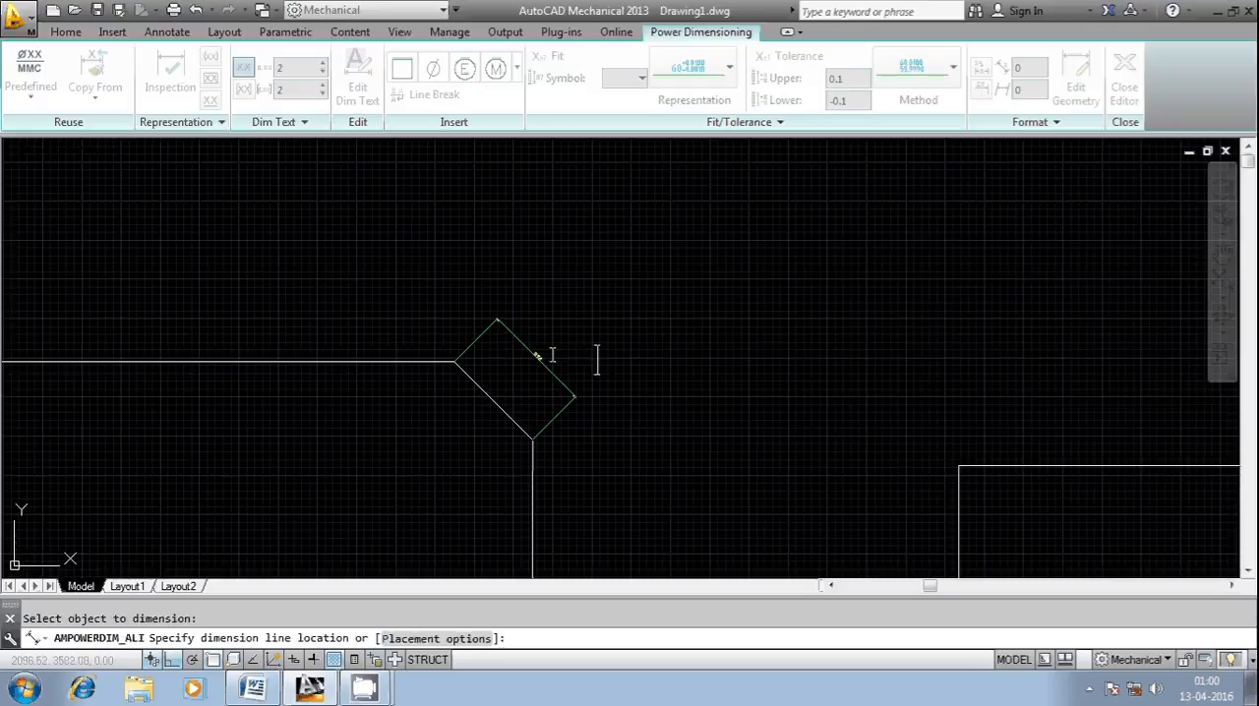
pyautogui.click(552, 356)
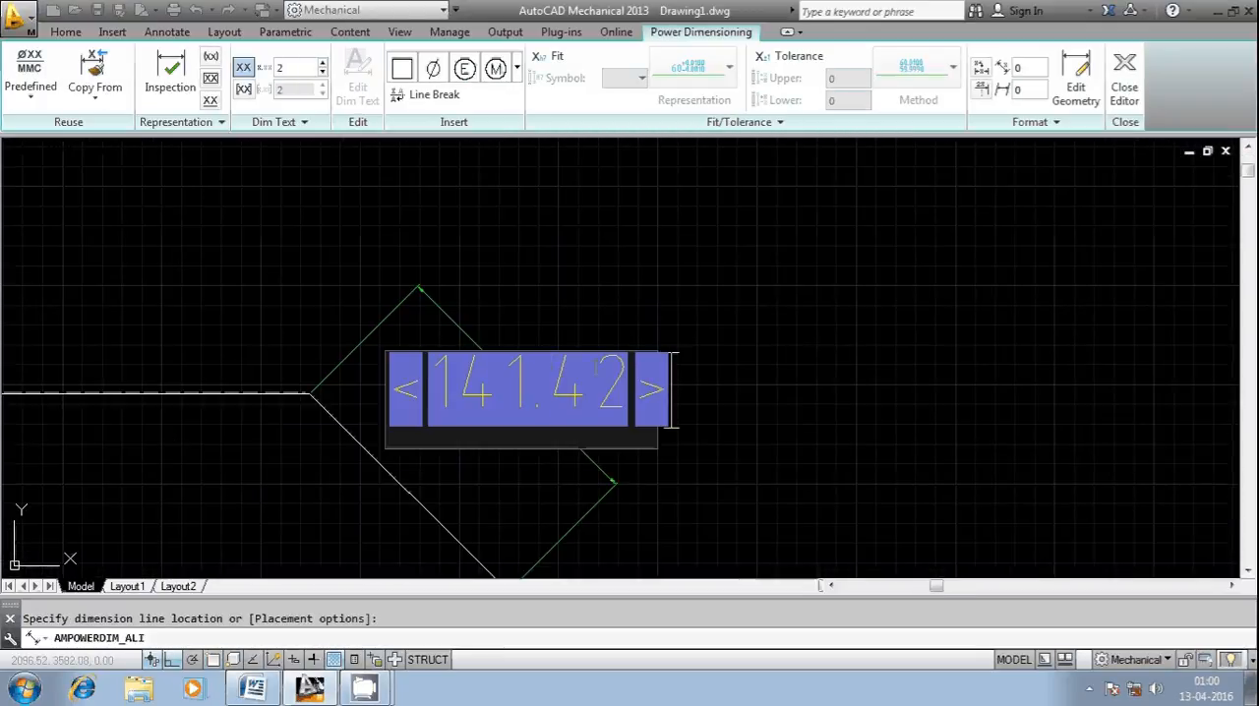
pyautogui.press('Escape')
pyautogui.scroll(4, 486, 398)
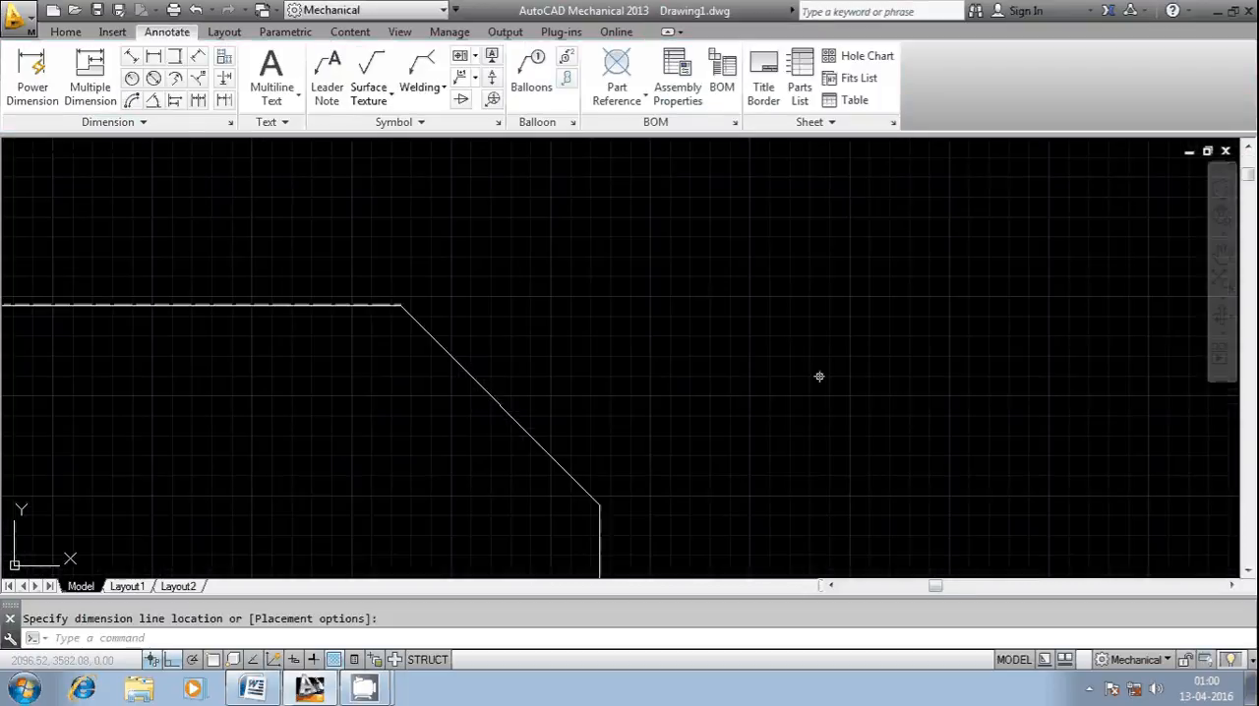
# Step: Draw a horizontal line from the chamfer's upper endpoint to the right, extending well past the vertical line
pyautogui.click(65, 33)
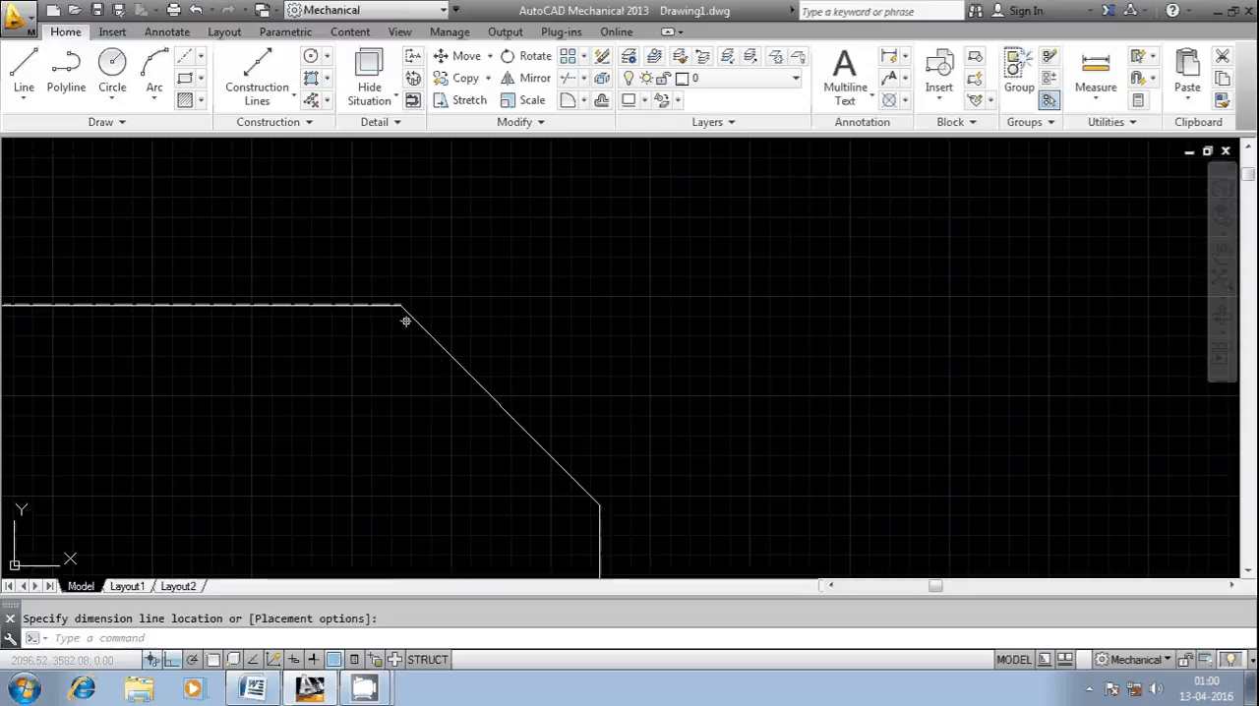
pyautogui.click(23, 67)
pyautogui.keyDown('shift'); pyautogui.rightClick(360, 281); pyautogui.keyUp('shift')
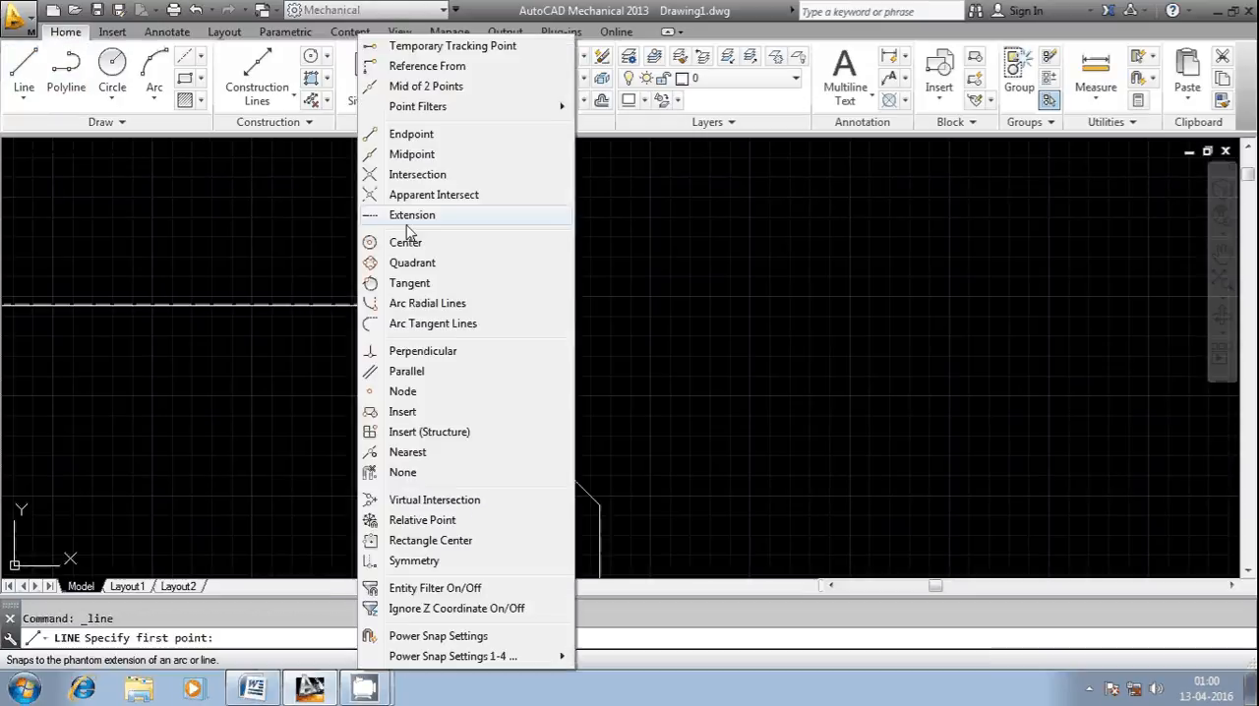
pyautogui.click(412, 134)
pyautogui.click(401, 307)
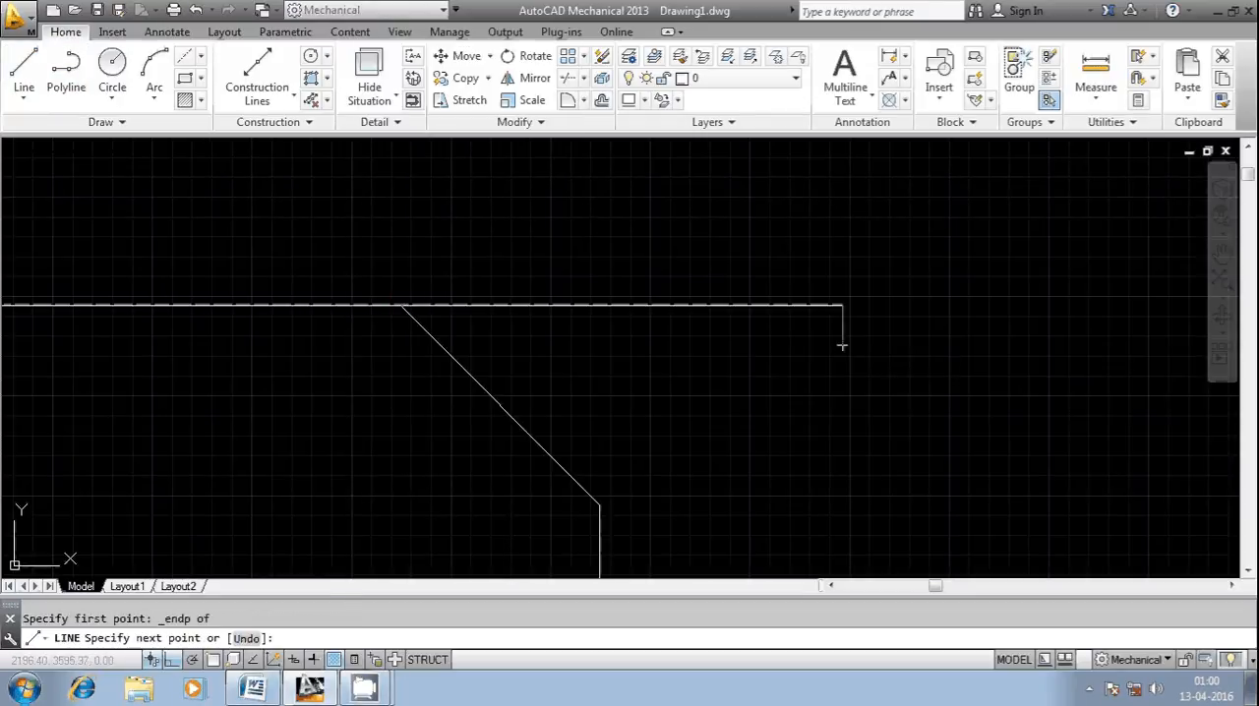
pyautogui.press('Escape')
# Step: Draw a vertical line from the chamfer's lower endpoint upward so that it crosses the horizontal extension line
pyautogui.rightClick(616, 214)
pyautogui.click(640, 229)
pyautogui.keyDown('shift'); pyautogui.rightClick(591, 214); pyautogui.keyUp('shift')
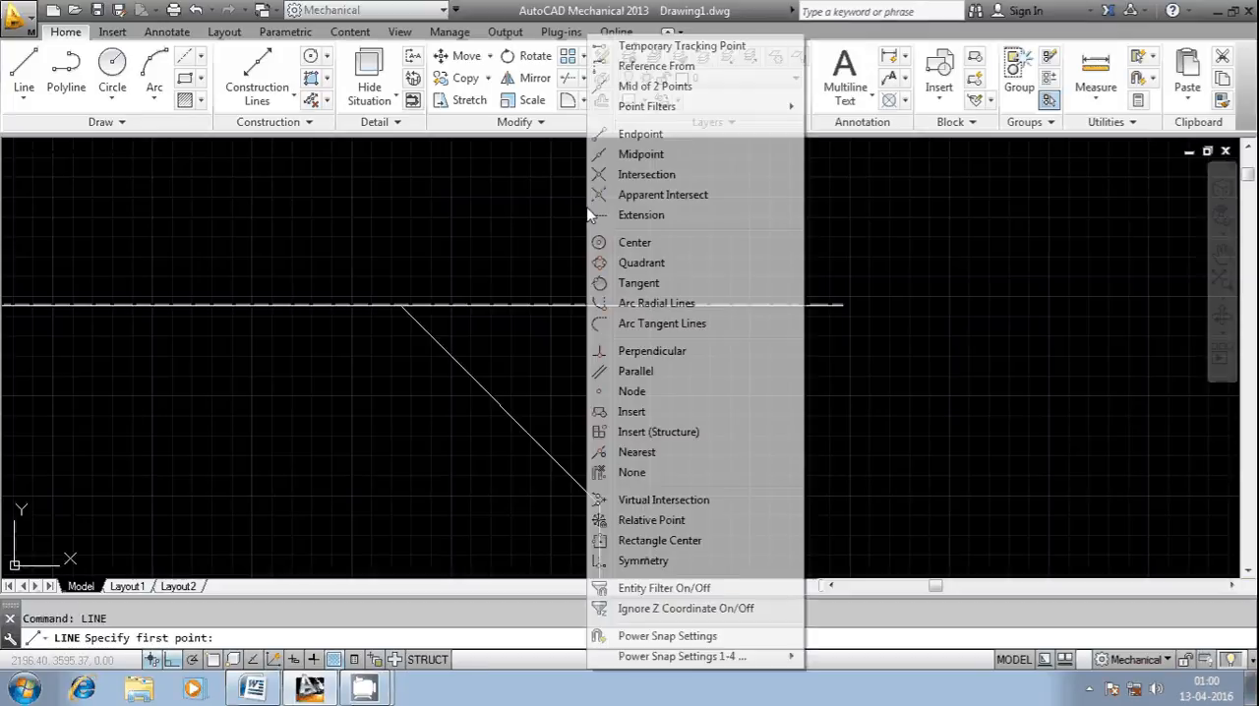
pyautogui.click(641, 133)
pyautogui.click(599, 506)
pyautogui.click(600, 239)
pyautogui.press('Escape')
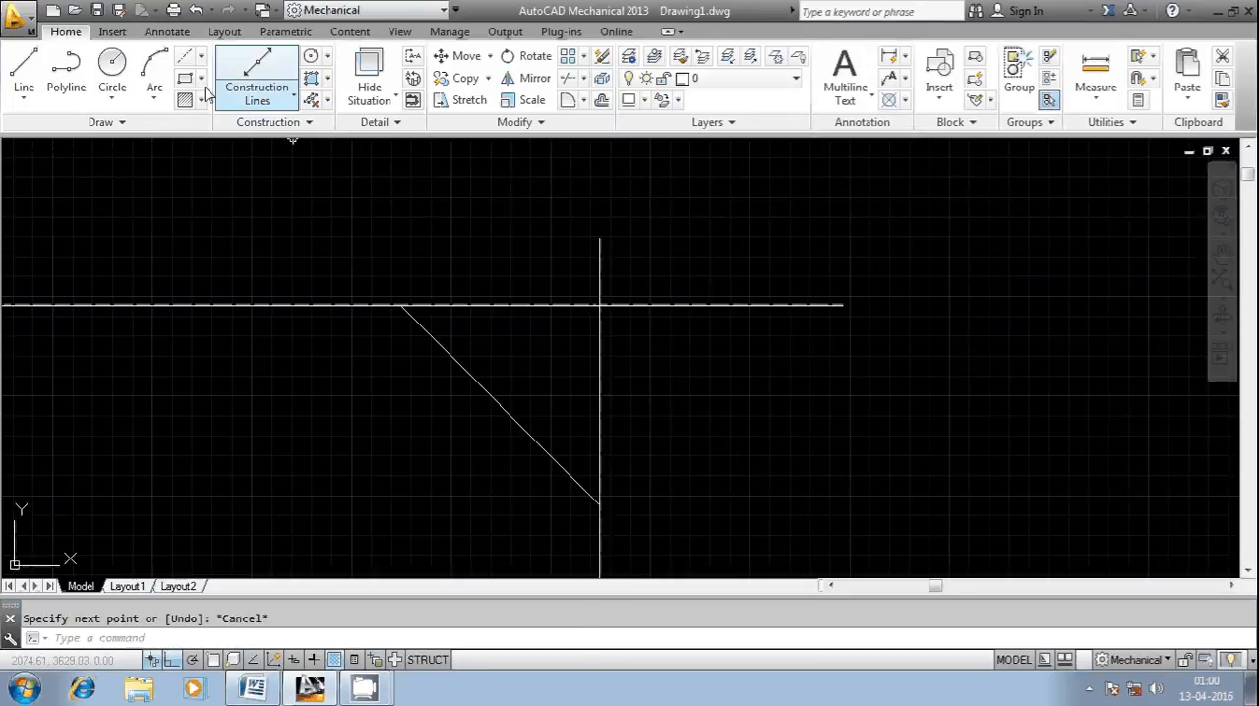
# Step: Measure from the chamfer's upper endpoint to the intersection of the two extension lines with a horizontal dimension, and discard the dimension
pyautogui.click(166, 32)
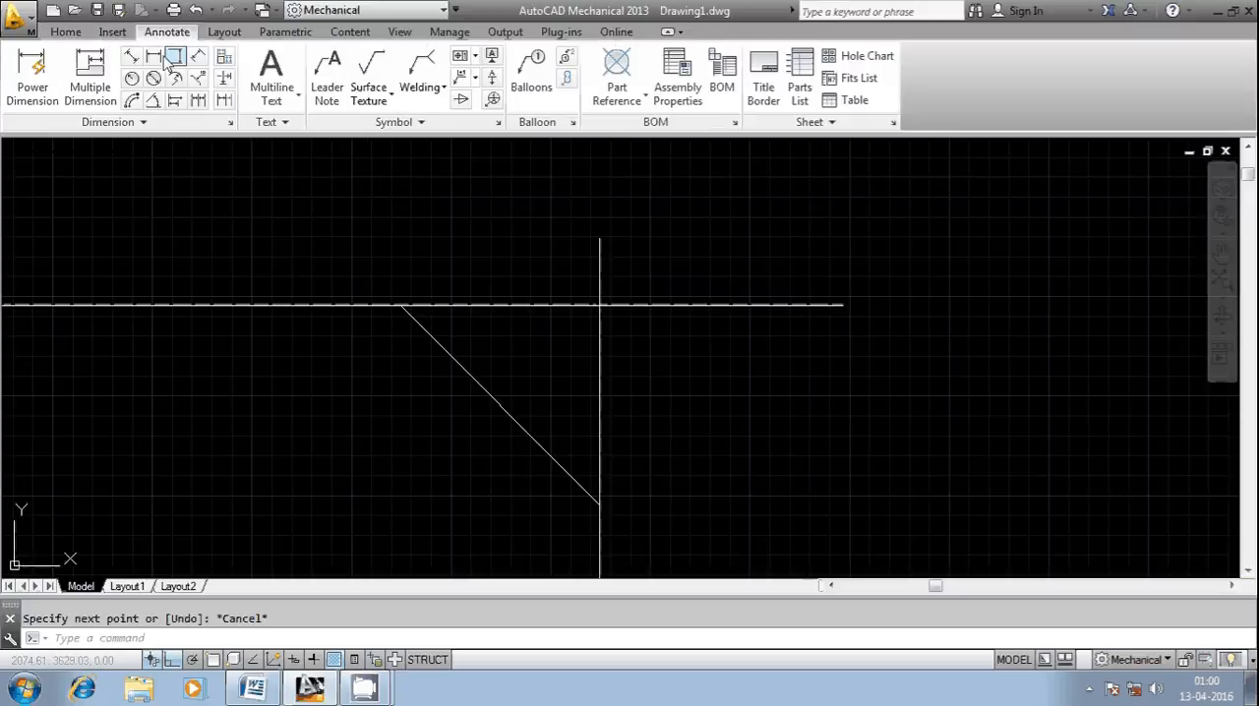
pyautogui.click(153, 59)
pyautogui.keyDown('shift'); pyautogui.rightClick(556, 313); pyautogui.keyUp('shift')
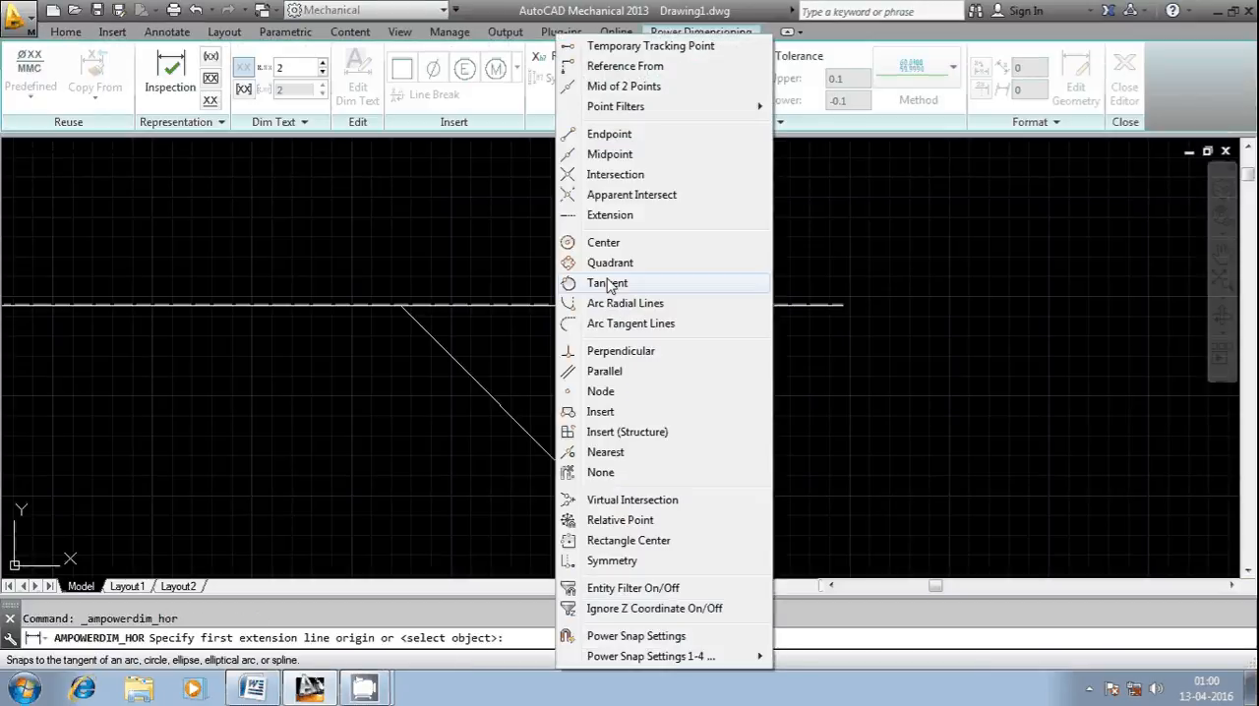
pyautogui.click(609, 134)
pyautogui.click(402, 305)
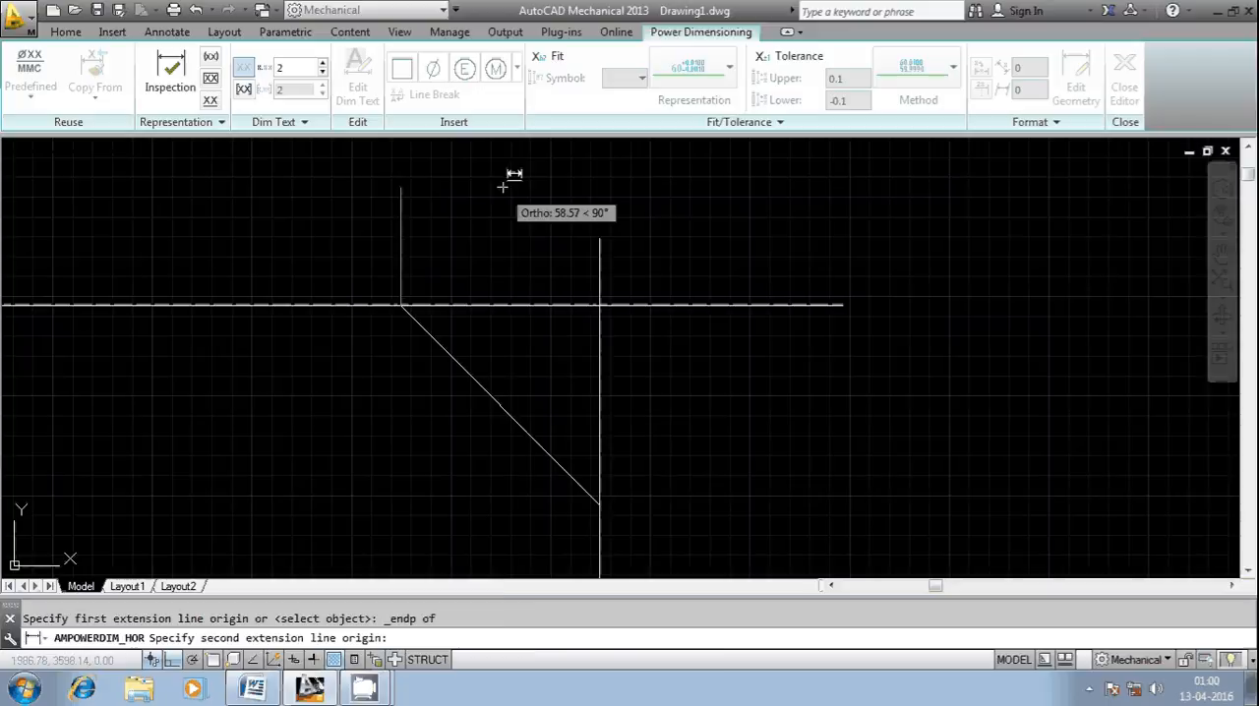
pyautogui.keyDown('shift'); pyautogui.rightClick(503, 186); pyautogui.keyUp('shift')
pyautogui.click(551, 131)
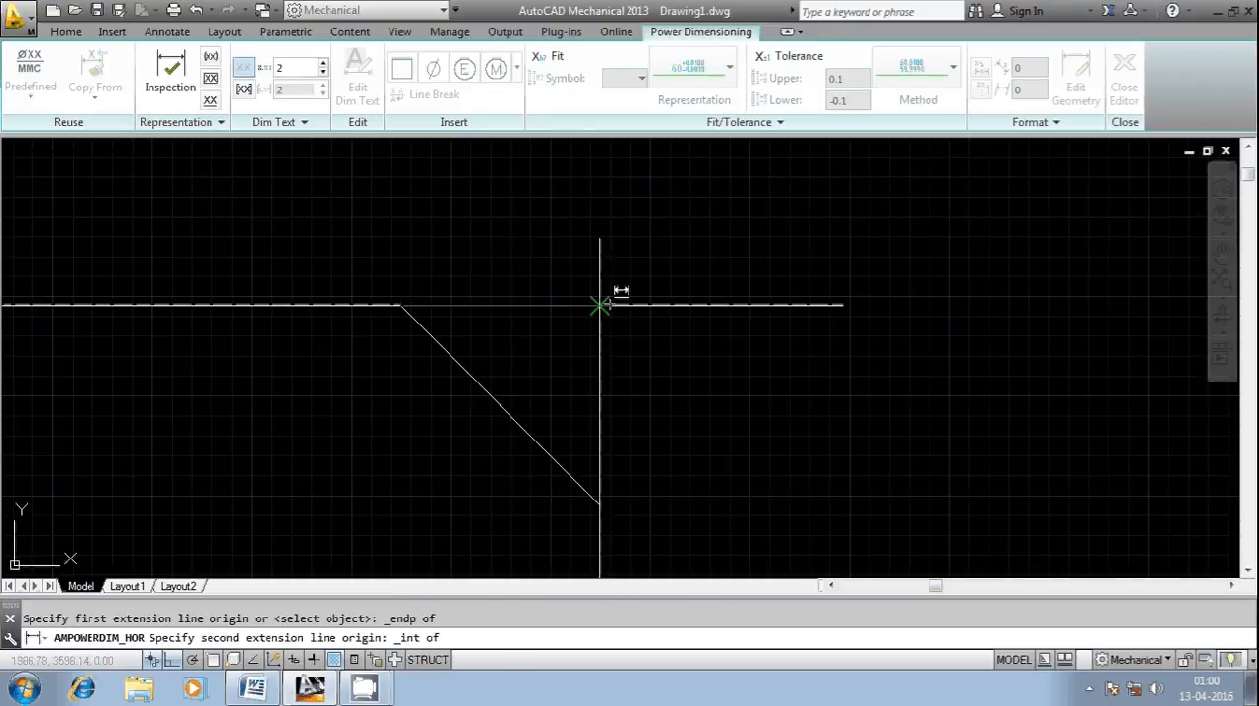
pyautogui.click(600, 306)
pyautogui.scroll(5, 516, 246)
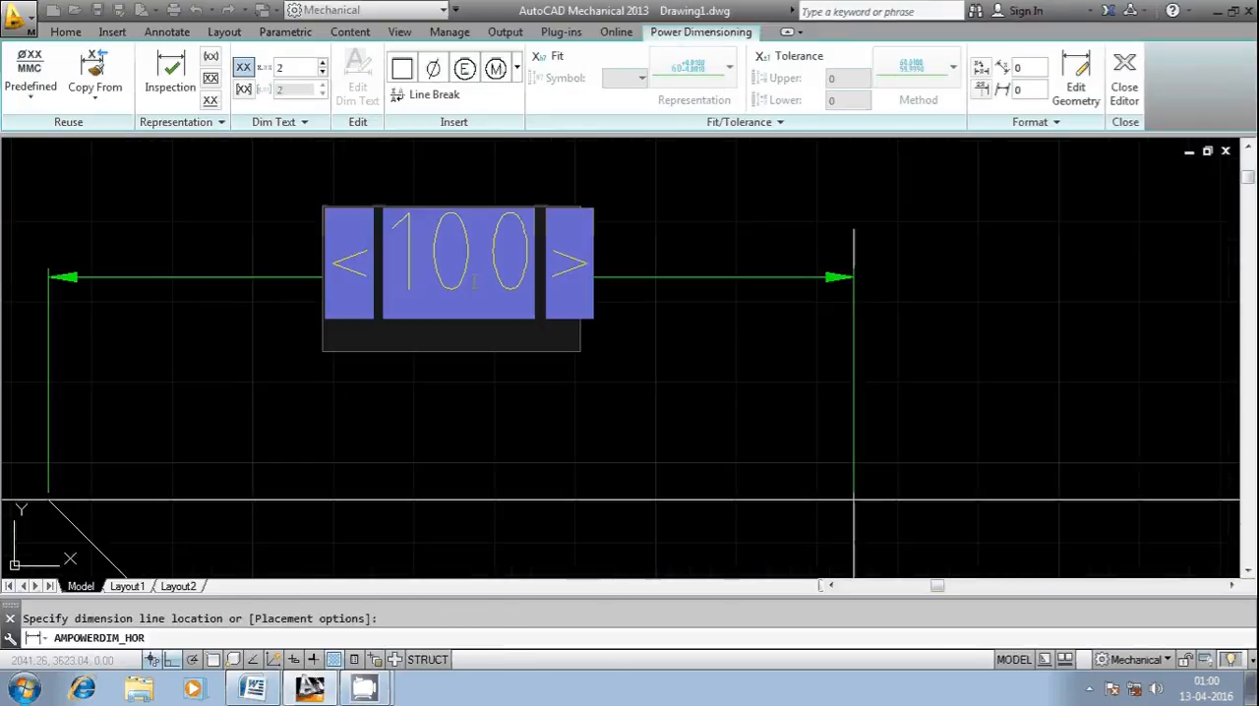
pyautogui.scroll(-4, 478, 274)
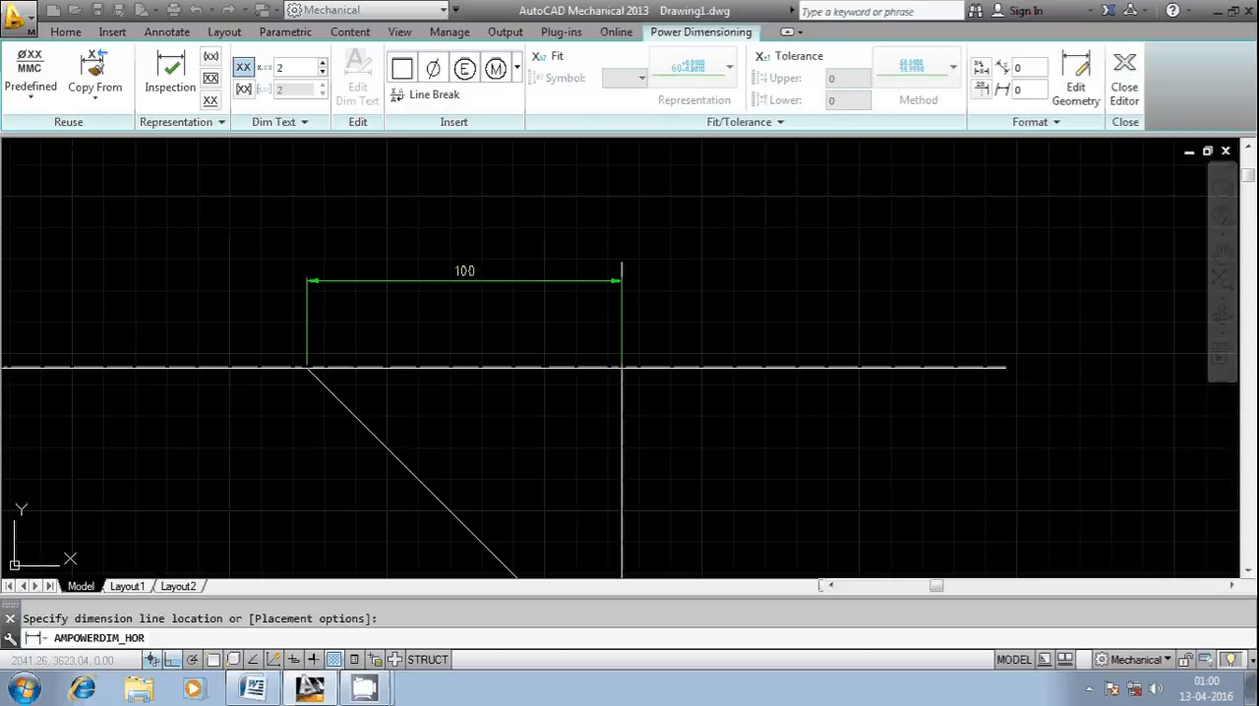
pyautogui.press('Escape')
# Step: Measure from the extension lines' intersection to the chamfer's lower endpoint with a vertical dimension, and discard the dimension
pyautogui.rightClick(683, 254)
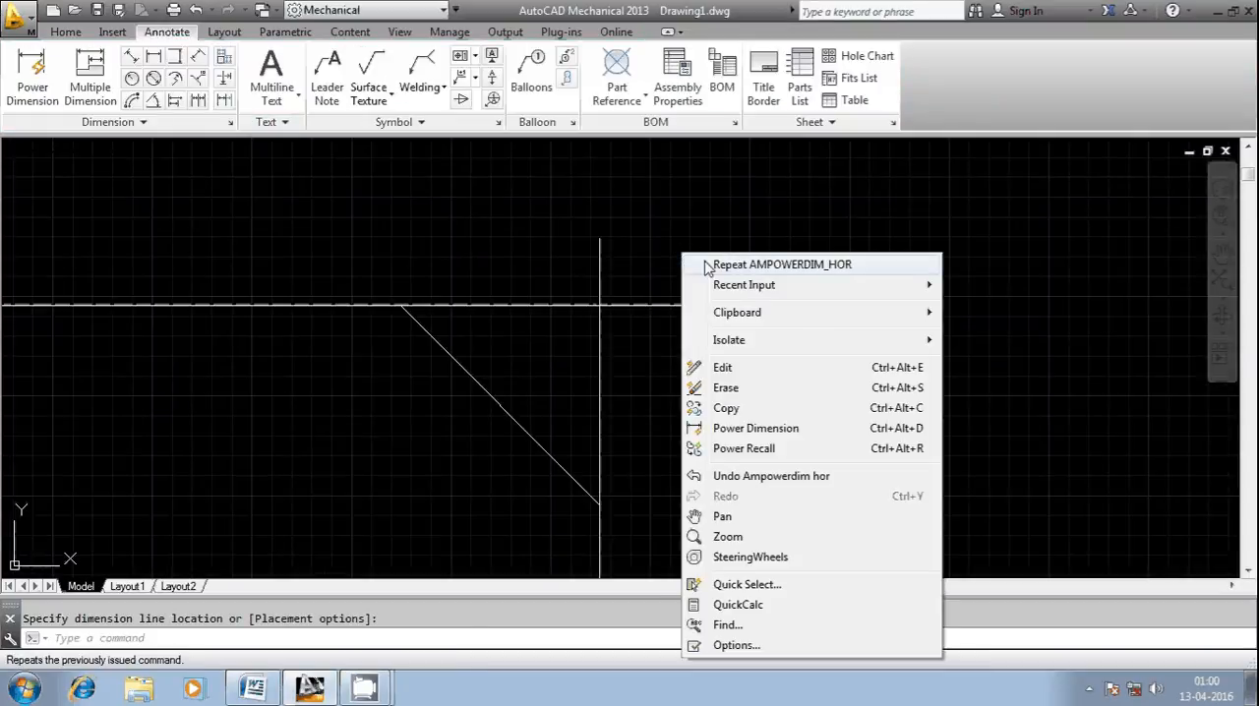
pyautogui.press('Escape')
pyautogui.click(177, 55)
pyautogui.keyDown('shift'); pyautogui.rightClick(791, 220); pyautogui.keyUp('shift')
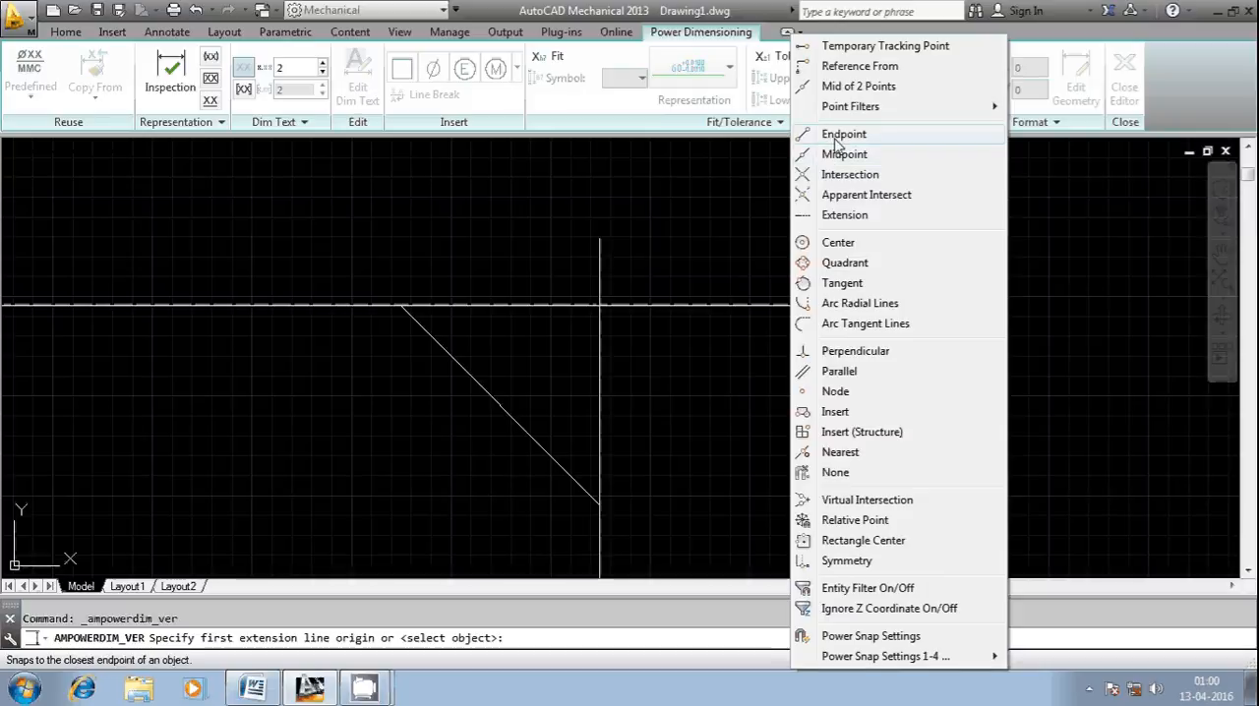
pyautogui.click(837, 174)
pyautogui.click(600, 305)
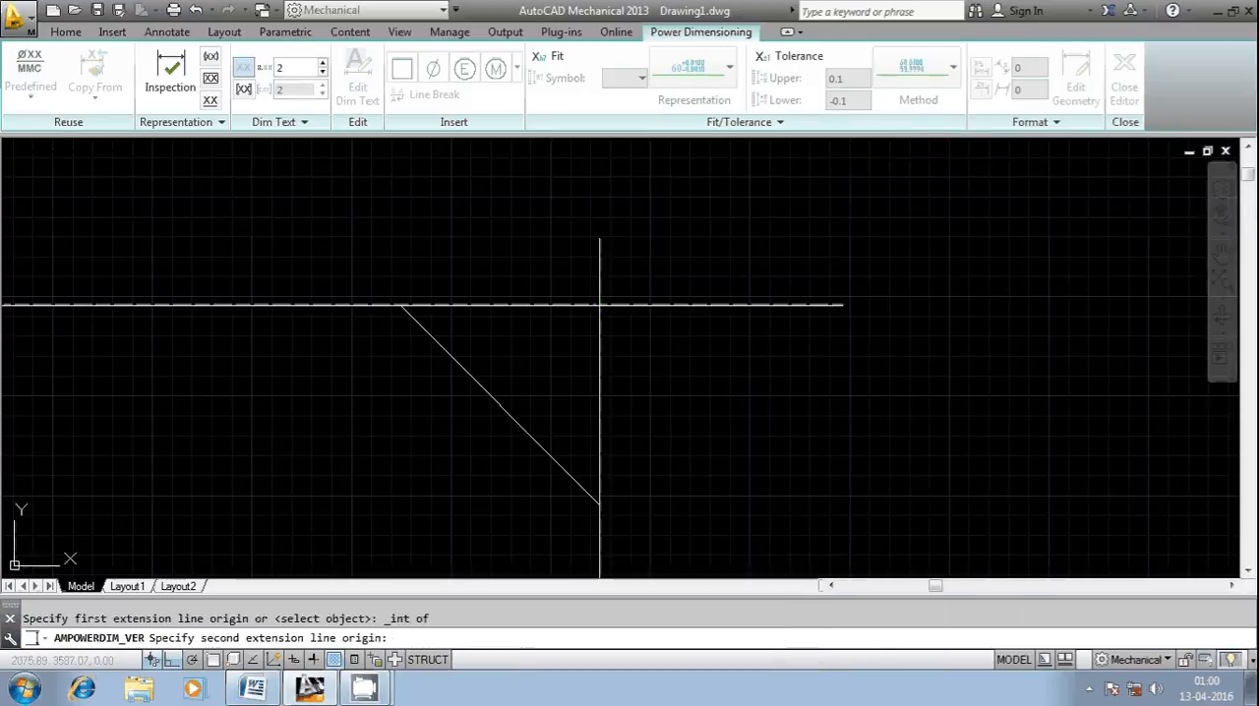
pyautogui.keyDown('shift'); pyautogui.rightClick(733, 226); pyautogui.keyUp('shift')
pyautogui.click(777, 132)
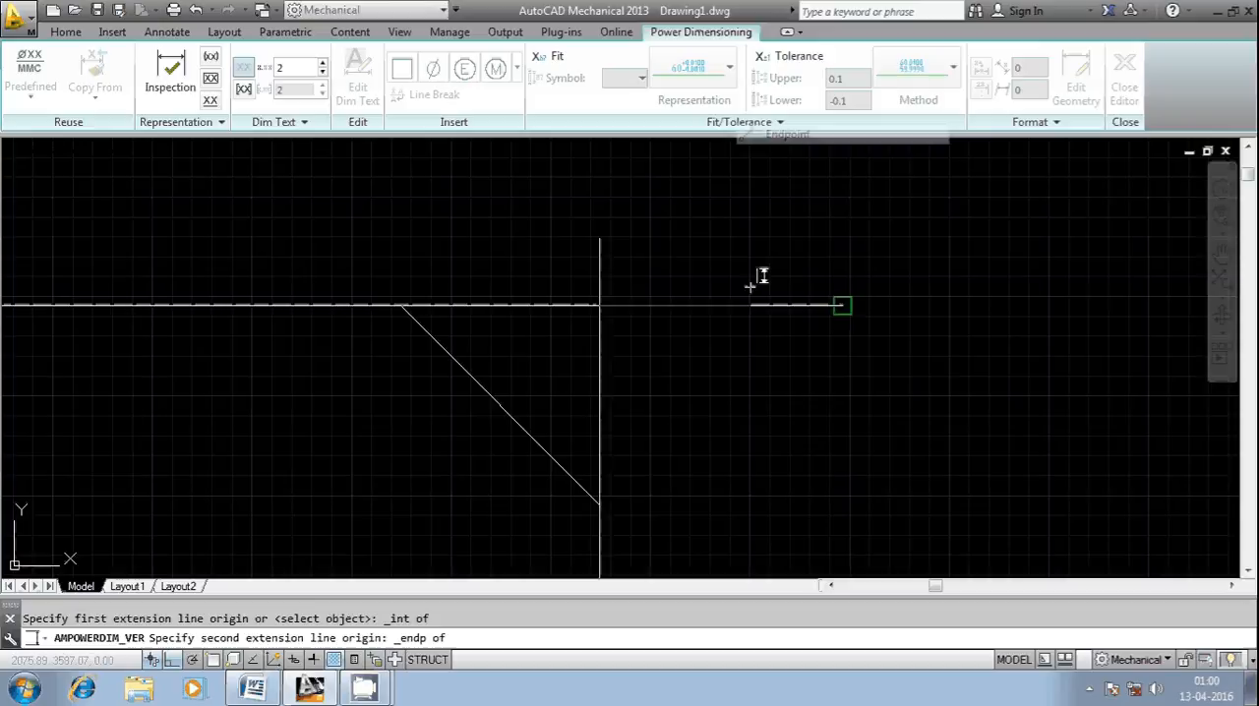
pyautogui.click(759, 275)
pyautogui.click(665, 406)
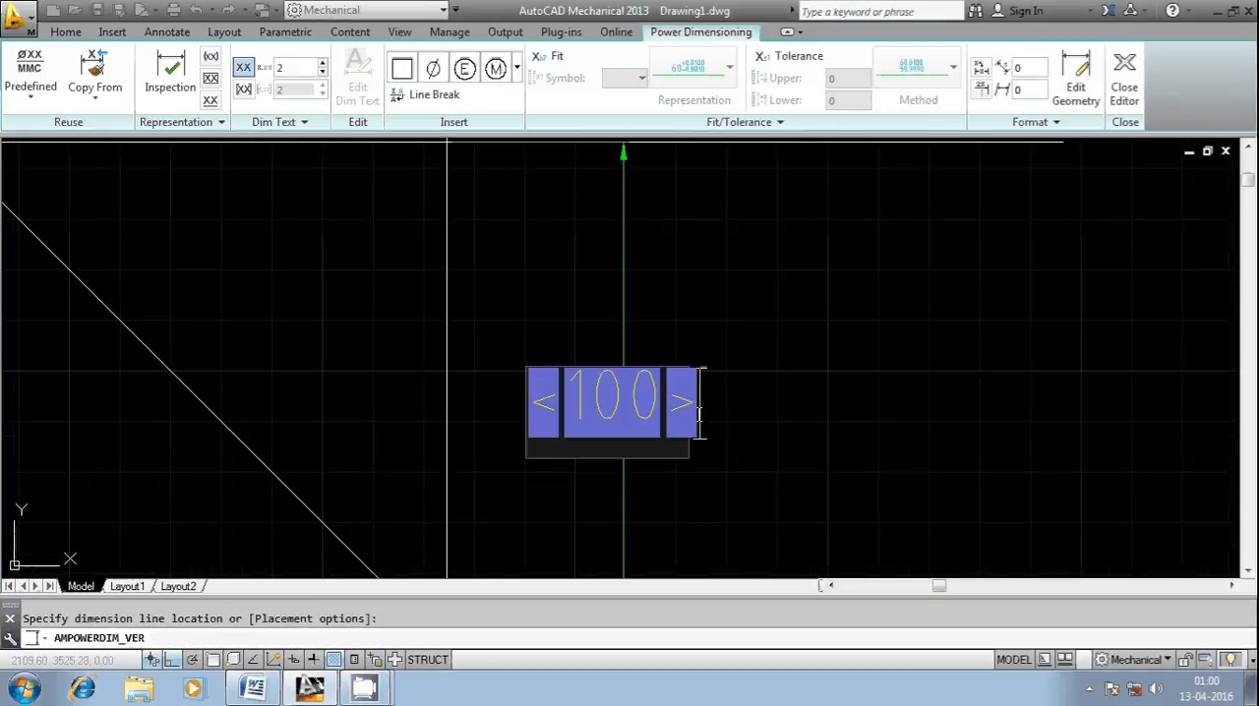
pyautogui.click(697, 416)
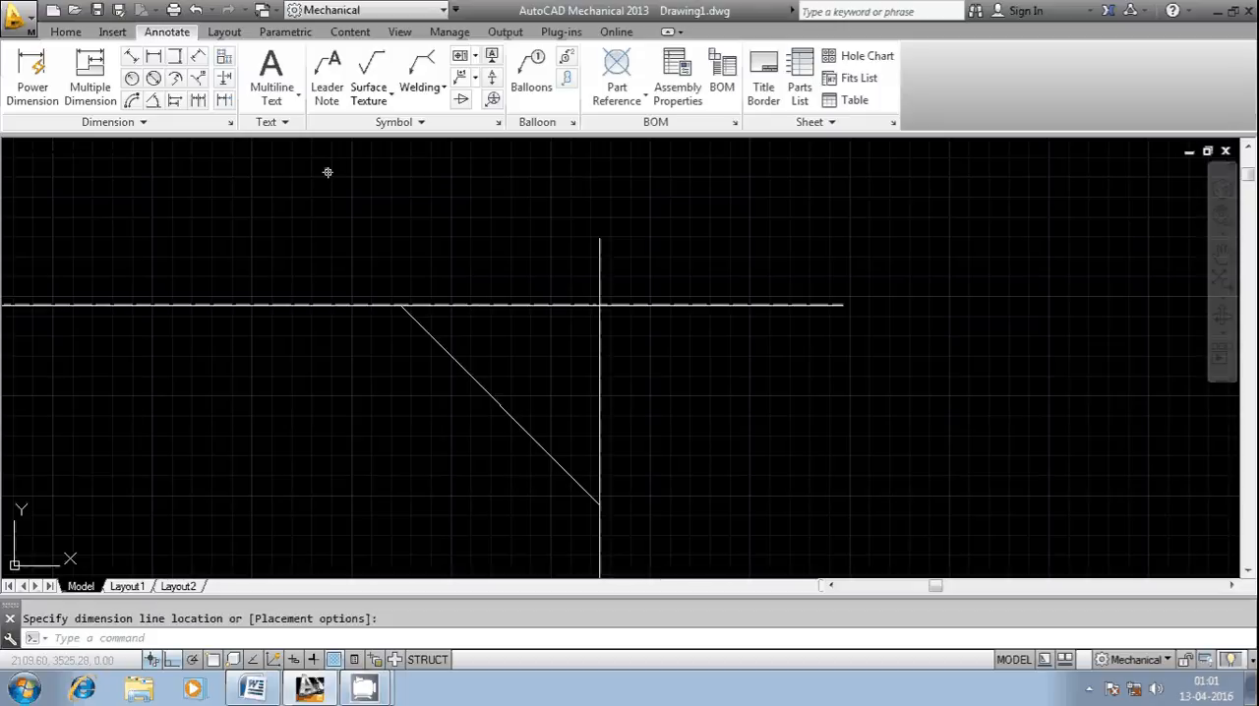
# Step: Measure the angle between the horizontal line and the chamfer's sloped line with an angular dimension, and discard the dimension
pyautogui.click(153, 100)
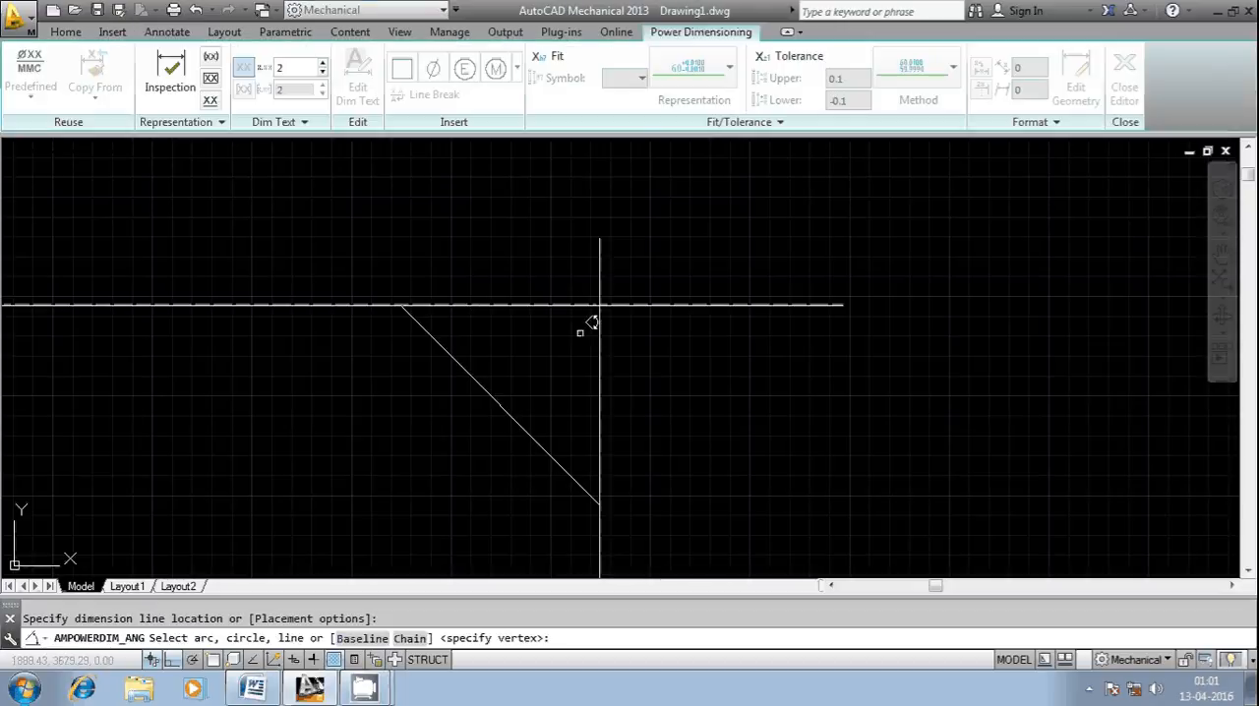
pyautogui.click(553, 297)
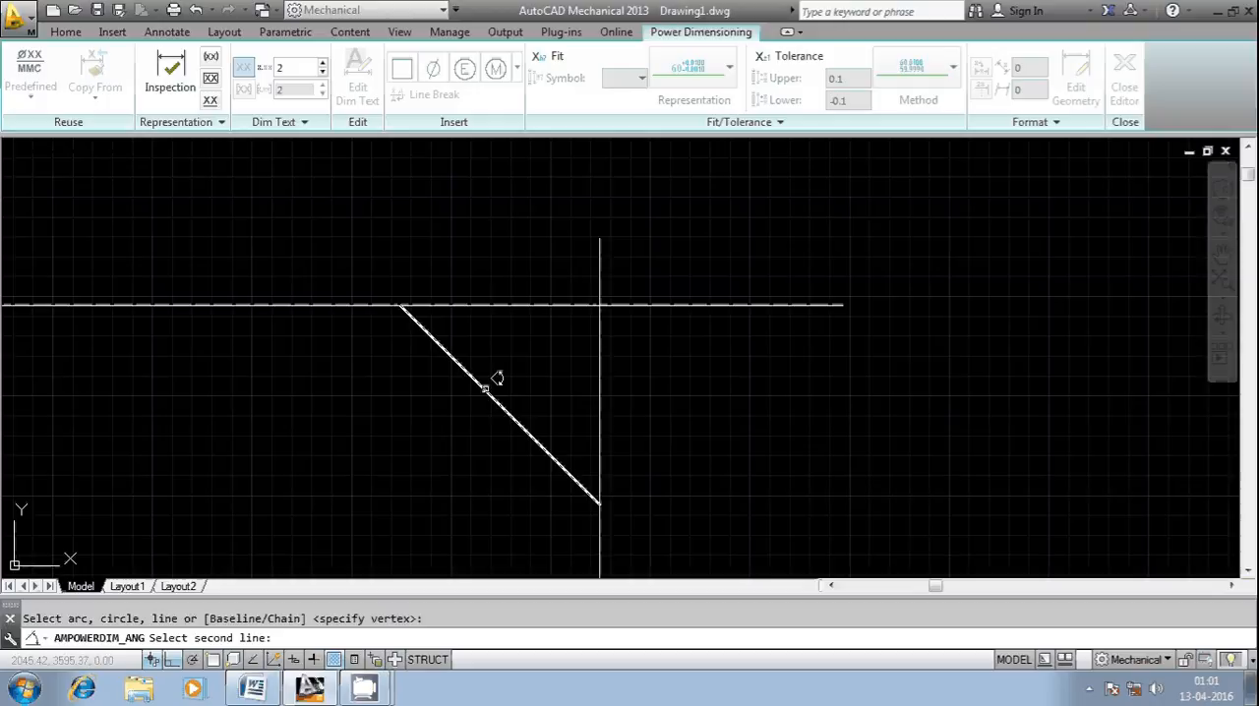
pyautogui.click(483, 388)
pyautogui.click(519, 356)
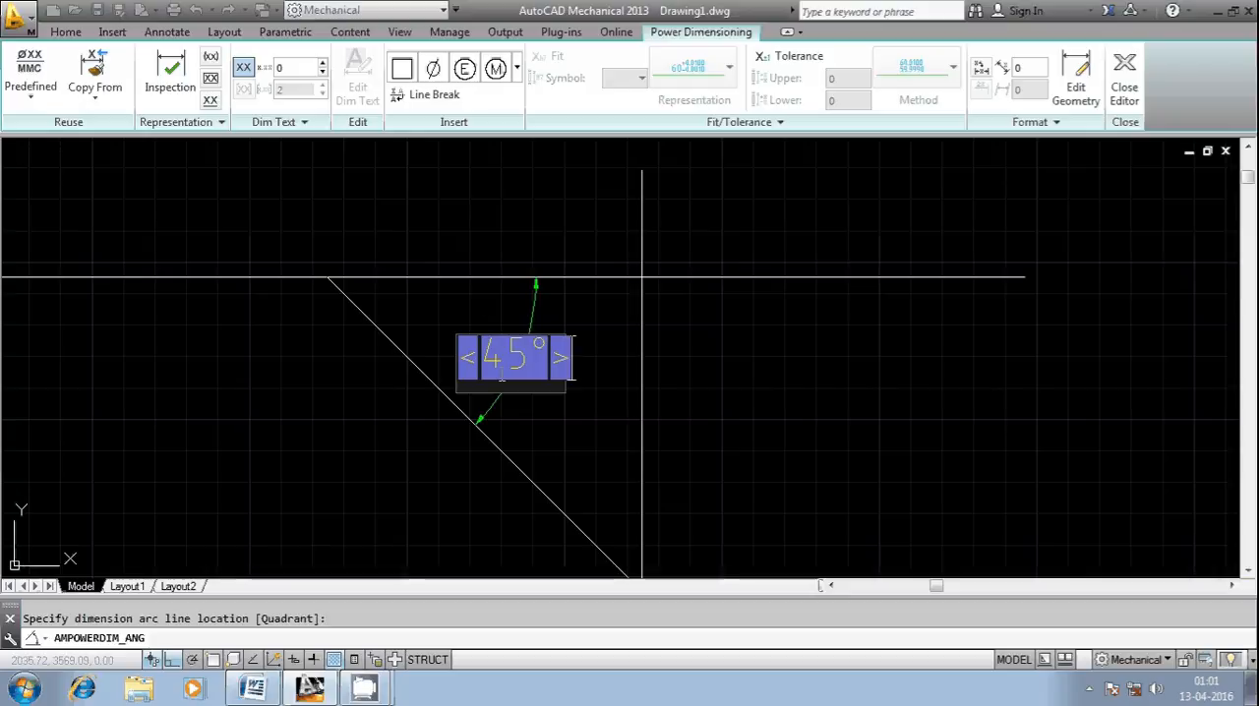
pyautogui.press('Escape')
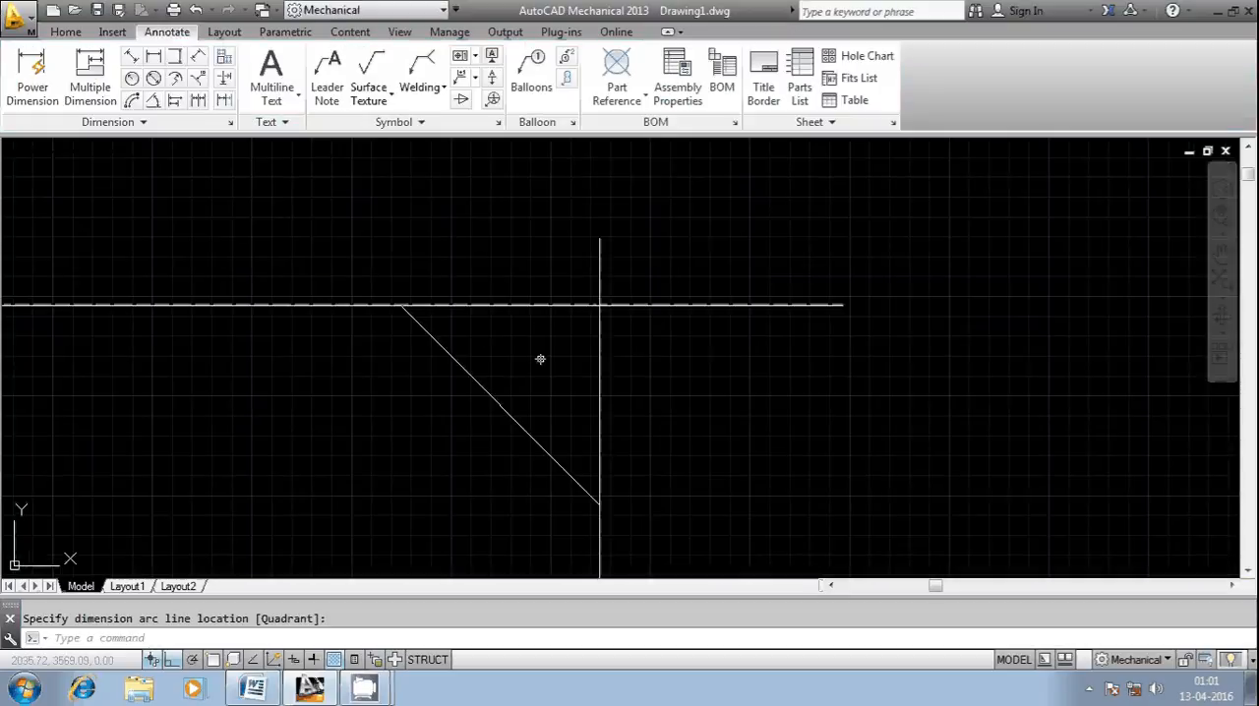
# Step: Delete the horizontal and vertical extension lines that cross beyond the chamfer
pyautogui.click(634, 370)
pyautogui.click(491, 267)
pyautogui.press('Delete')
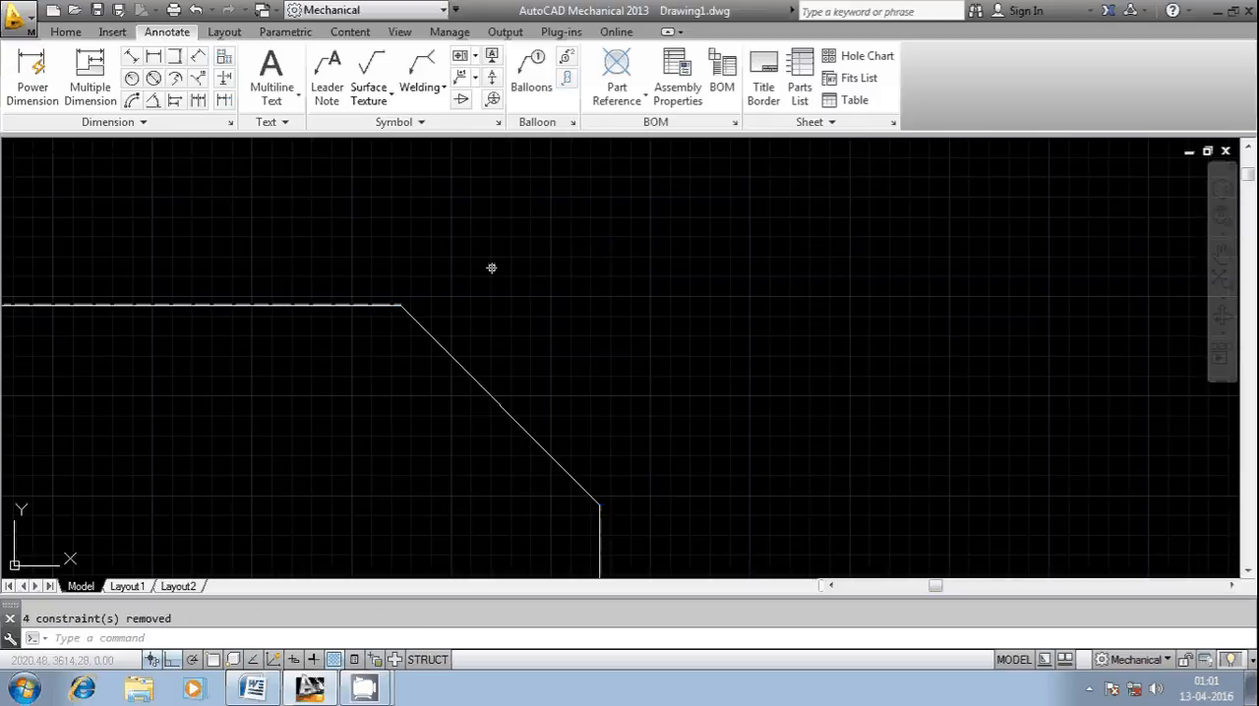
# Step: Undo the deletion and drawing of the extension lines as well as the angle-based chamfer, back to the sharp corner
pyautogui.scroll(-8, 491, 267)
pyautogui.press('Escape')
pyautogui.hotkey('ctrl', 'z')
pyautogui.hotkey('ctrl', 'z')
pyautogui.hotkey('ctrl', 'z')
pyautogui.hotkey('ctrl', 'z')
pyautogui.hotkey('ctrl', 'z')
pyautogui.hotkey('ctrl', 'z')
pyautogui.hotkey('ctrl', 'z')
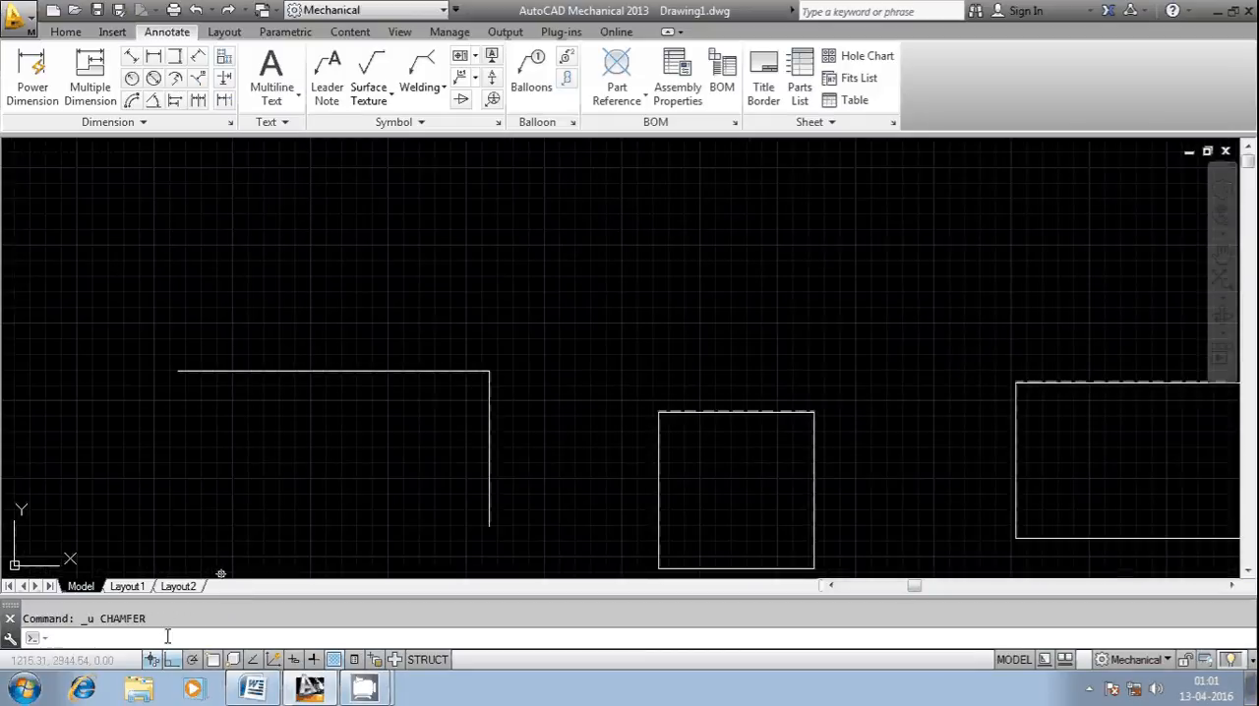
pyautogui.rightClick(167, 636)
pyautogui.moveTo(246, 433)
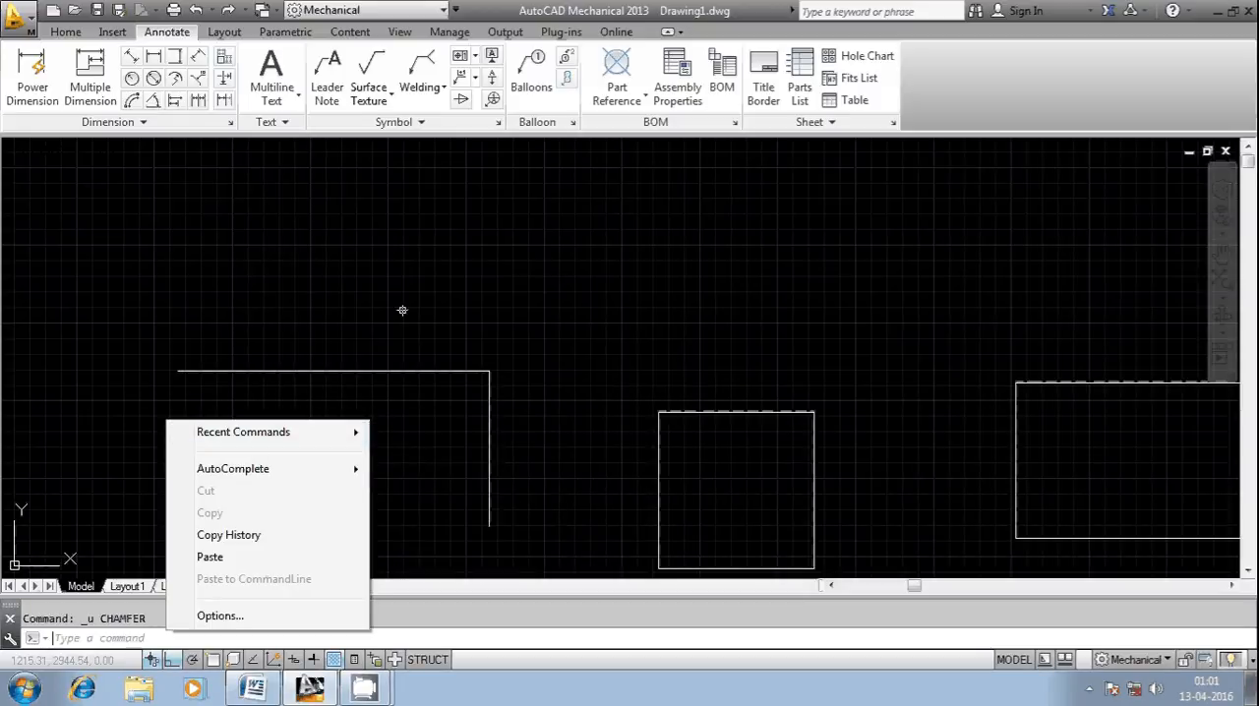
pyautogui.press('Escape')
# Step: Review the size and trim options in the 2D Chamfer setup, accept them as they are, and leave the command
pyautogui.click(66, 31)
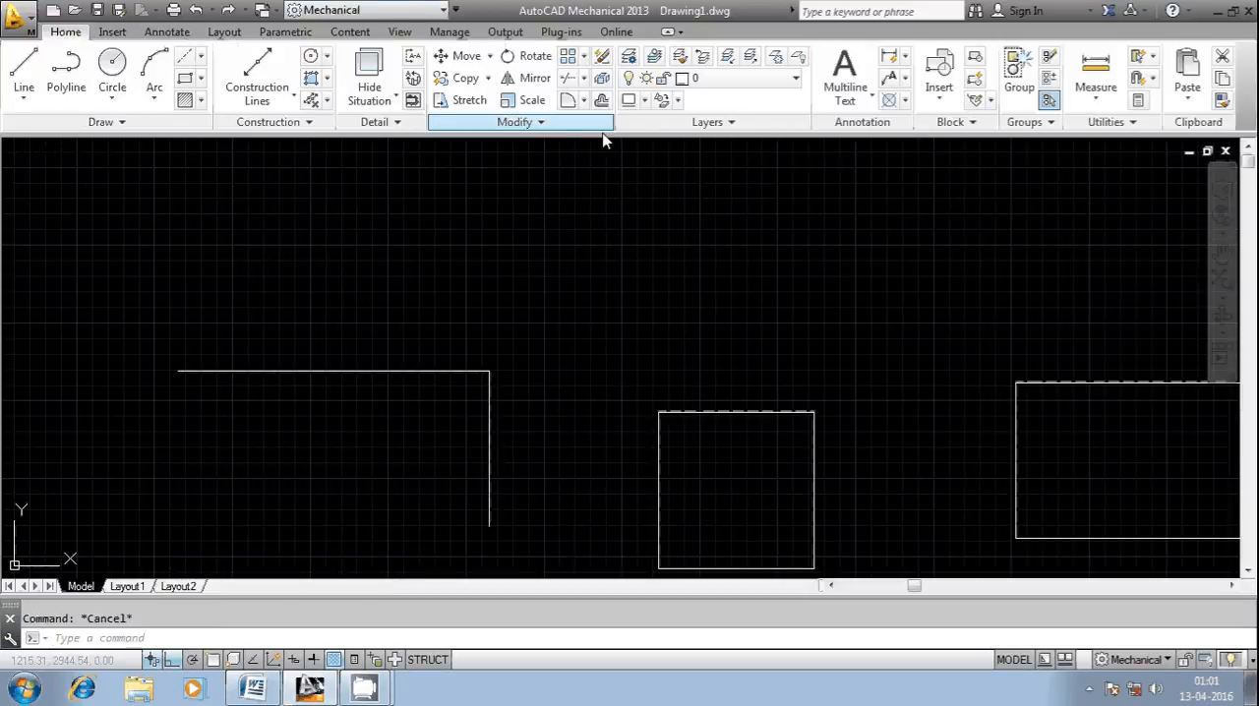
pyautogui.click(543, 122)
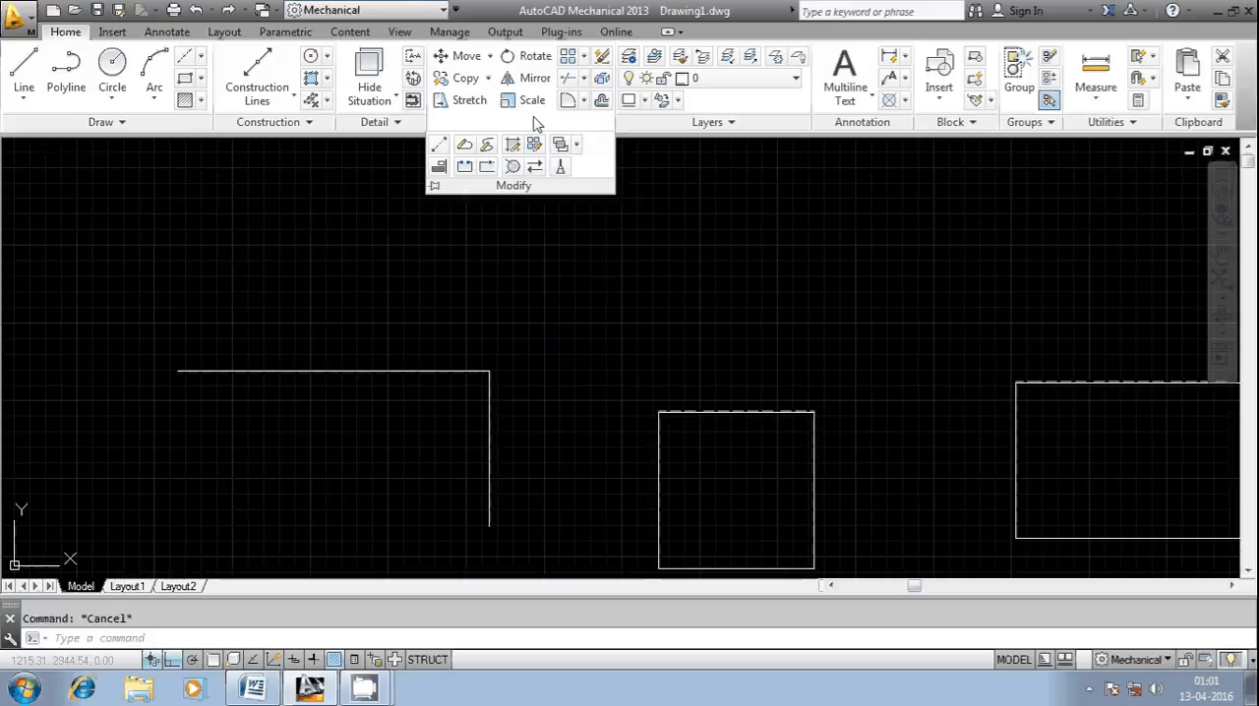
pyautogui.click(583, 100)
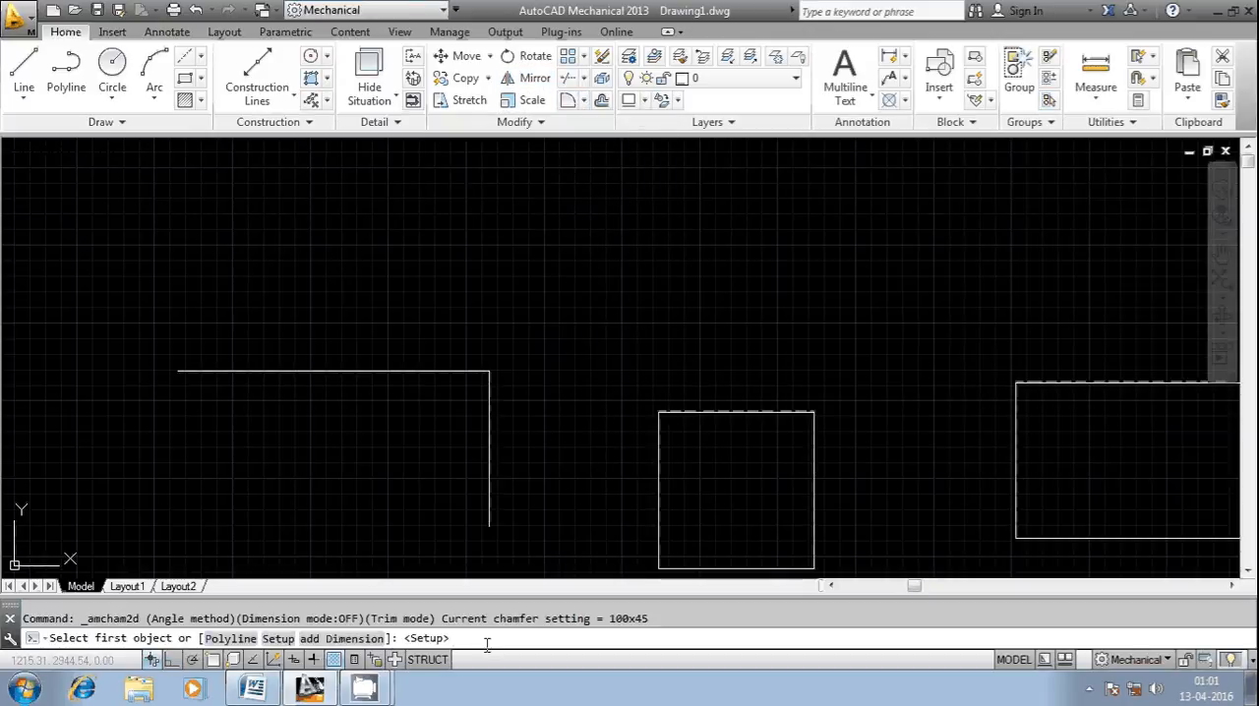
pyautogui.write('s')
pyautogui.press('Return')
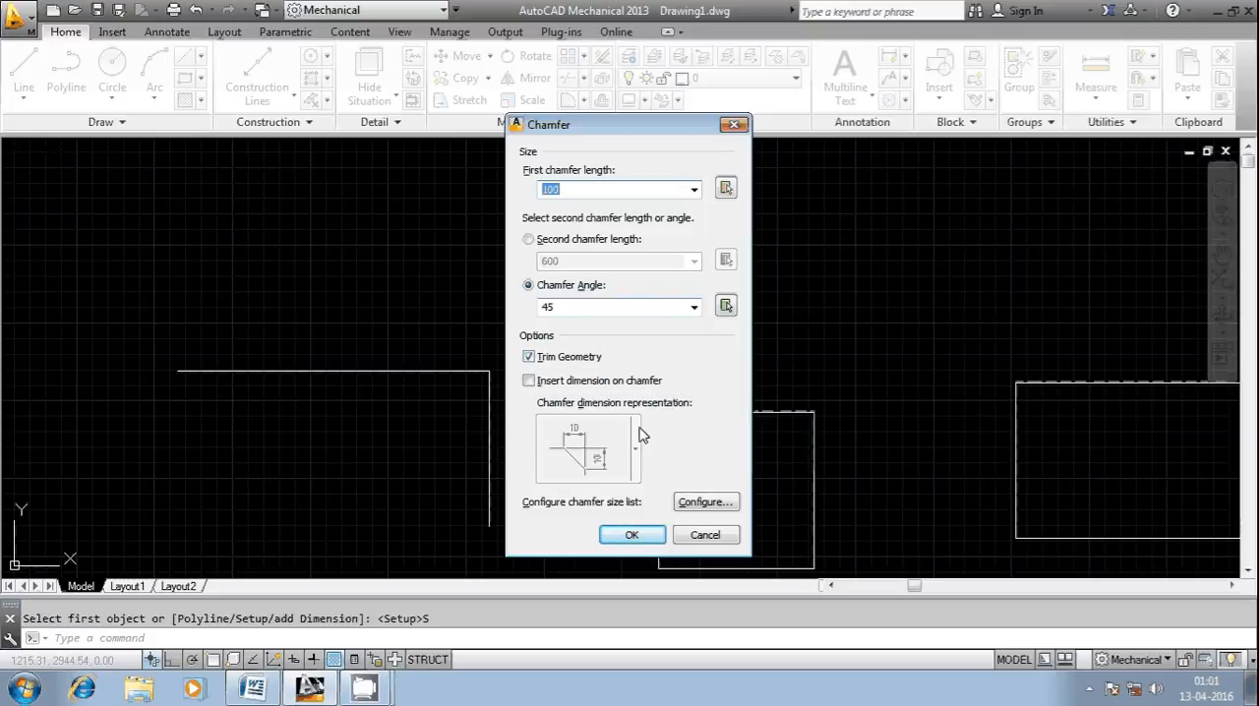
pyautogui.click(632, 540)
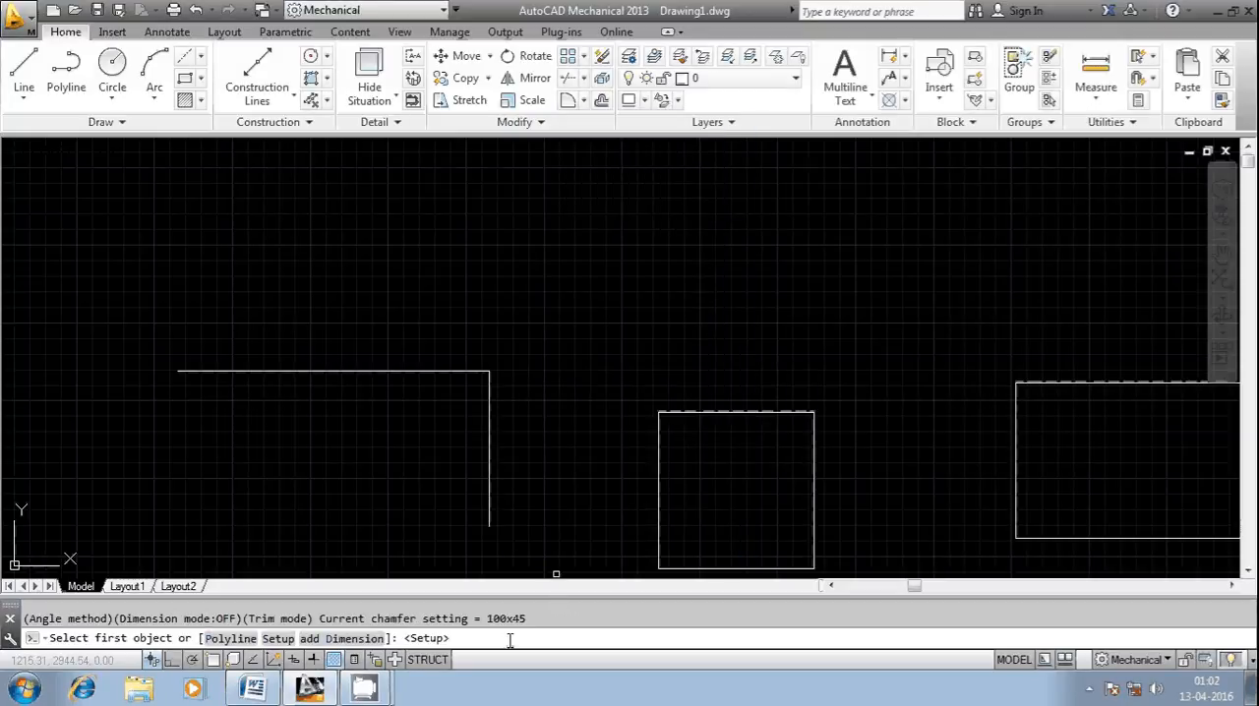
pyautogui.press('Escape')
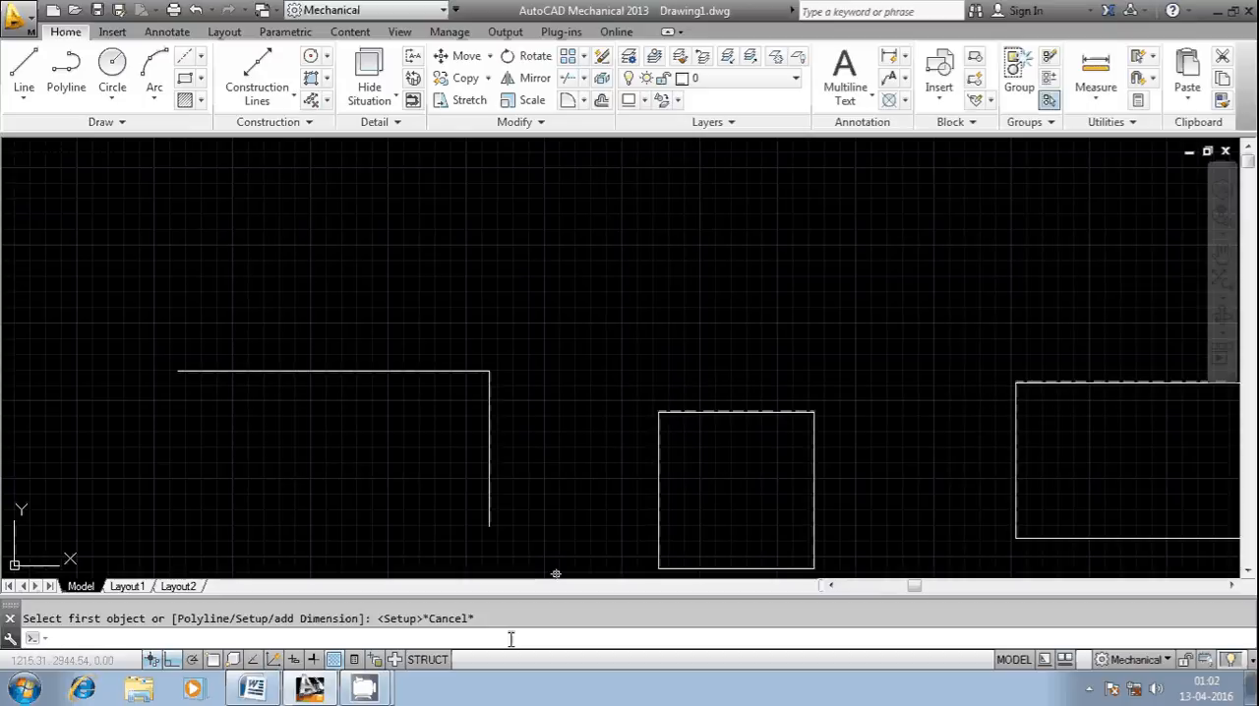
# Step: Chamfer the corners of the wide rectangle in one go using the Chamfer command's Polyline option with the current length and angle
pyautogui.write('CHAM')
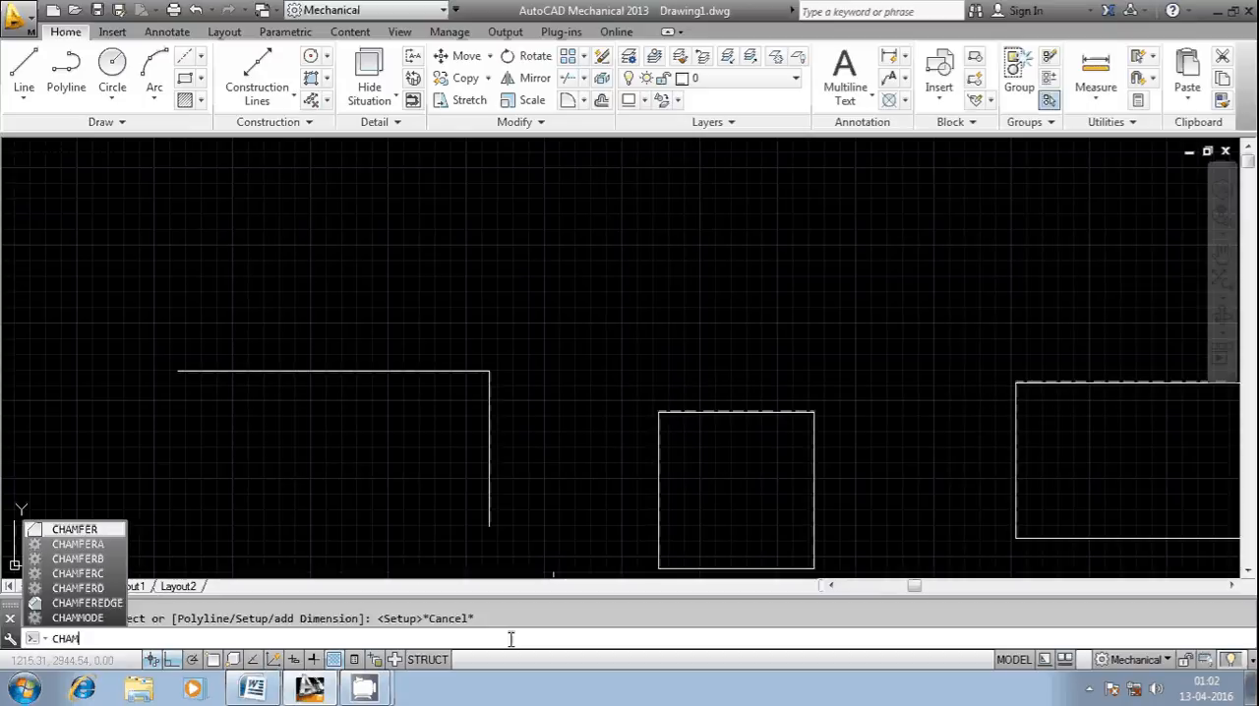
pyautogui.write('FE')
pyautogui.press('Return')
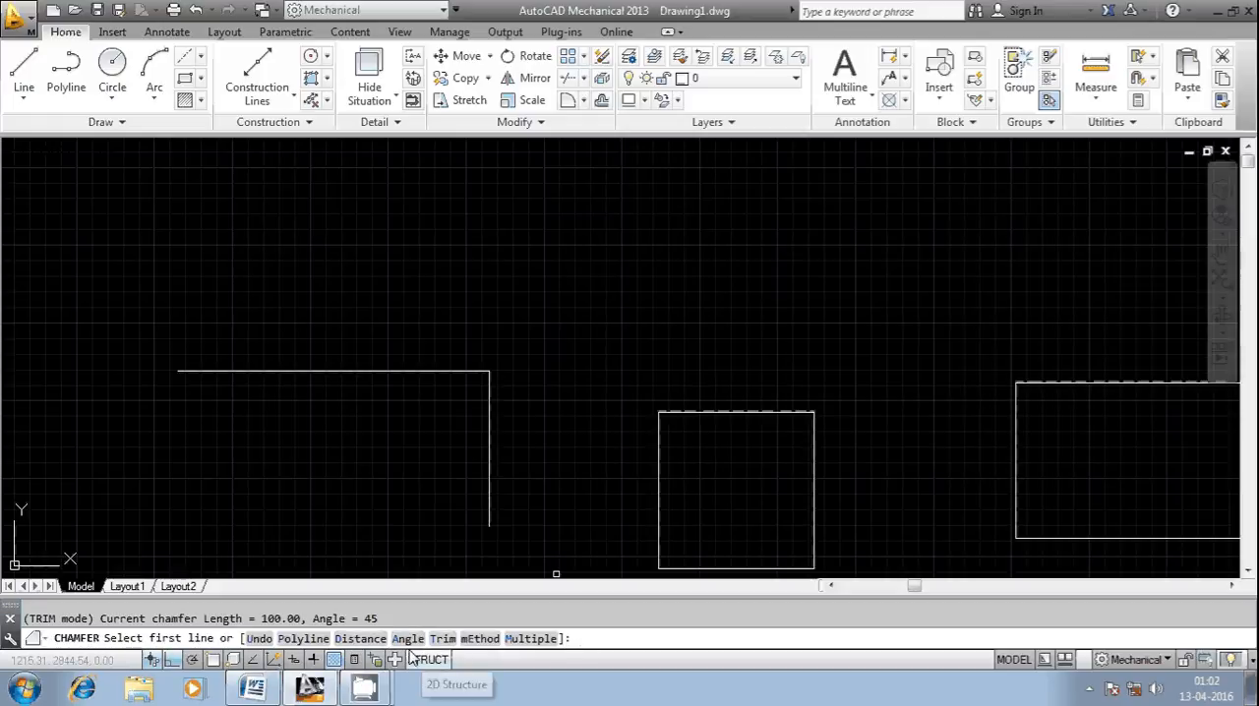
pyautogui.write('P')
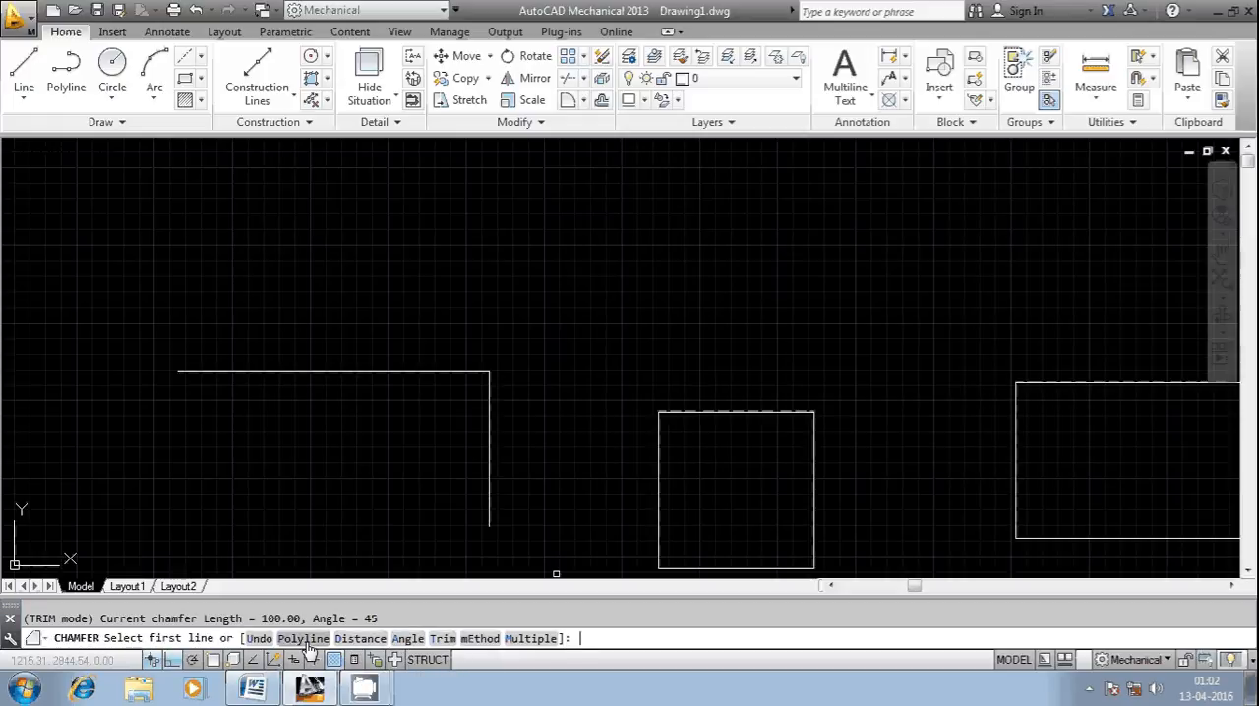
pyautogui.press('Return')
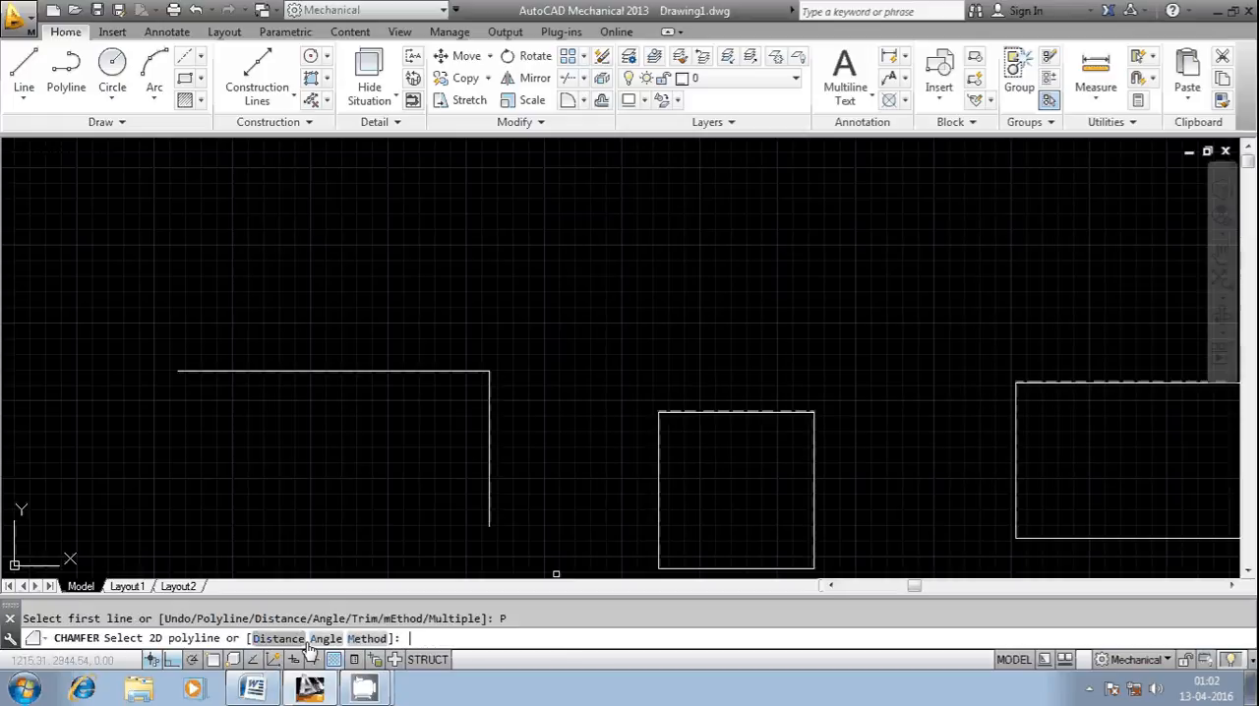
pyautogui.scroll(-3, 576, 430)
pyautogui.scroll(8, 629, 427)
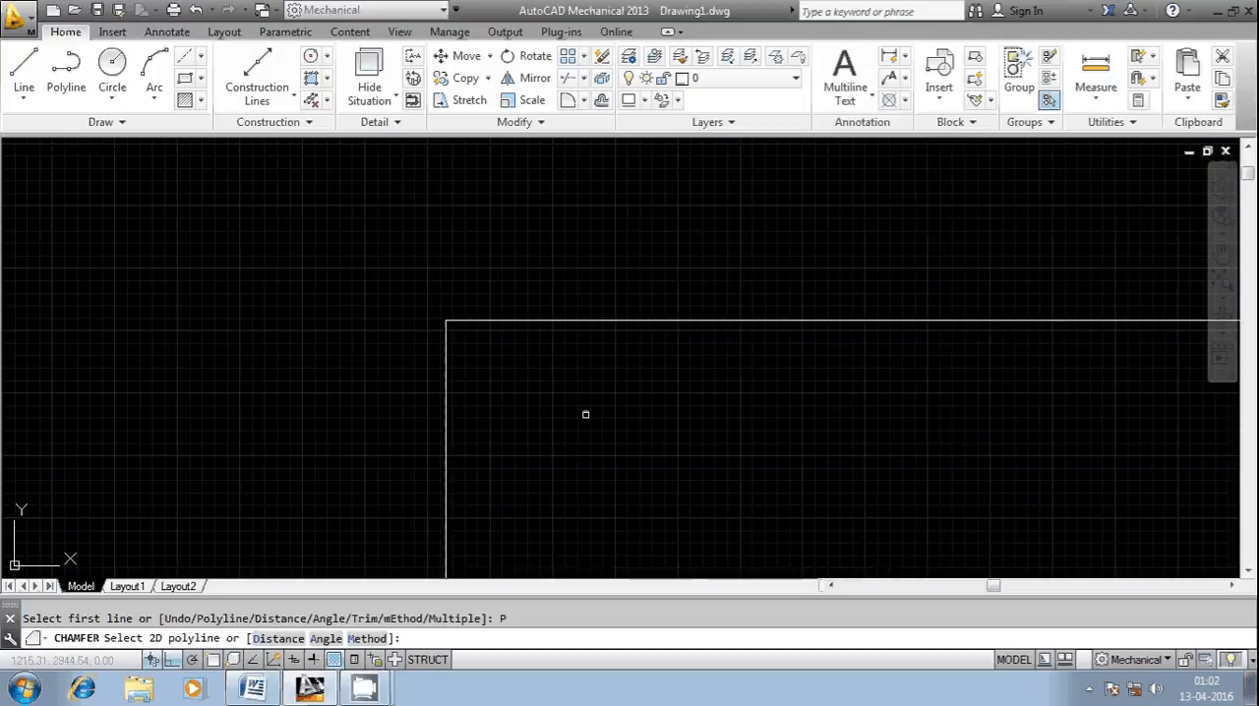
pyautogui.scroll(-6, 521, 346)
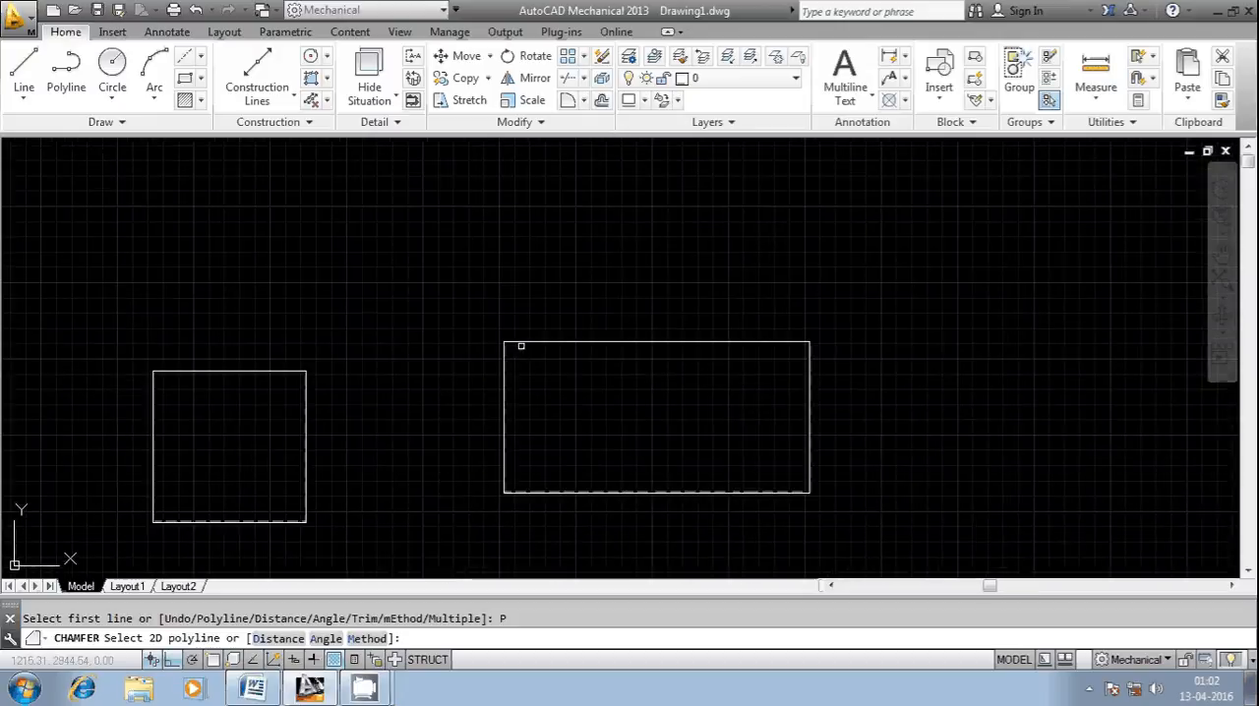
pyautogui.click(516, 340)
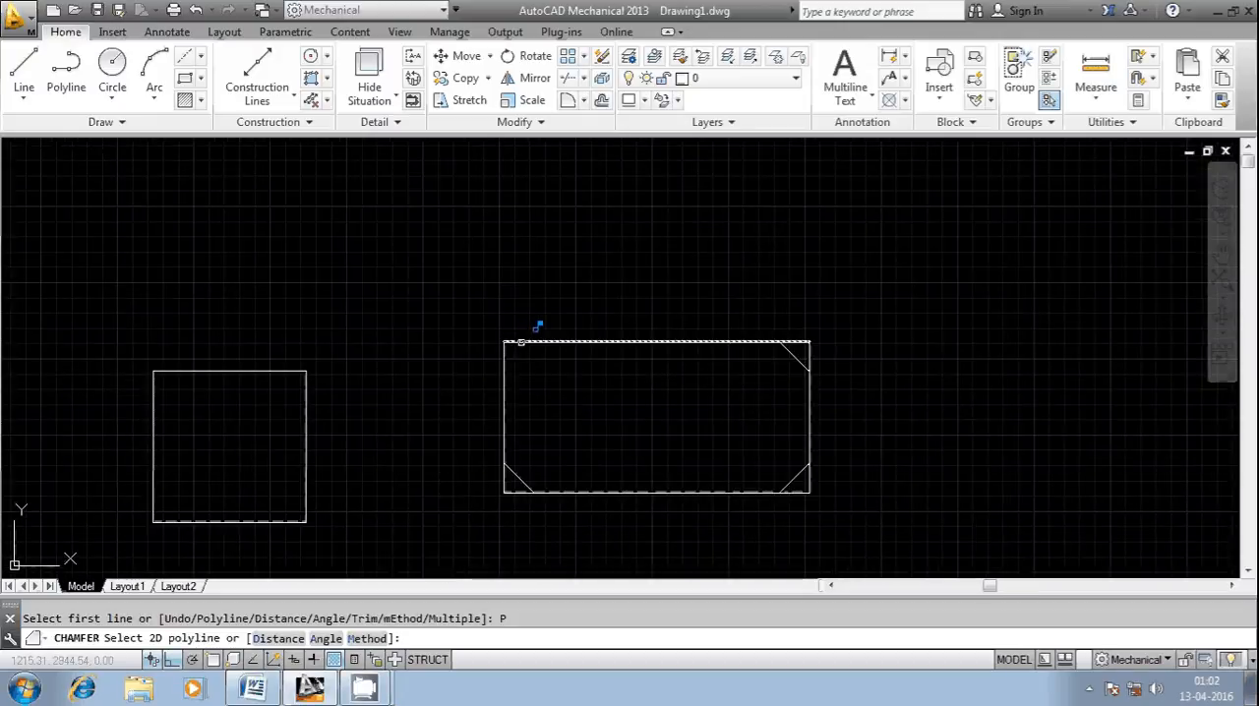
pyautogui.click(519, 342)
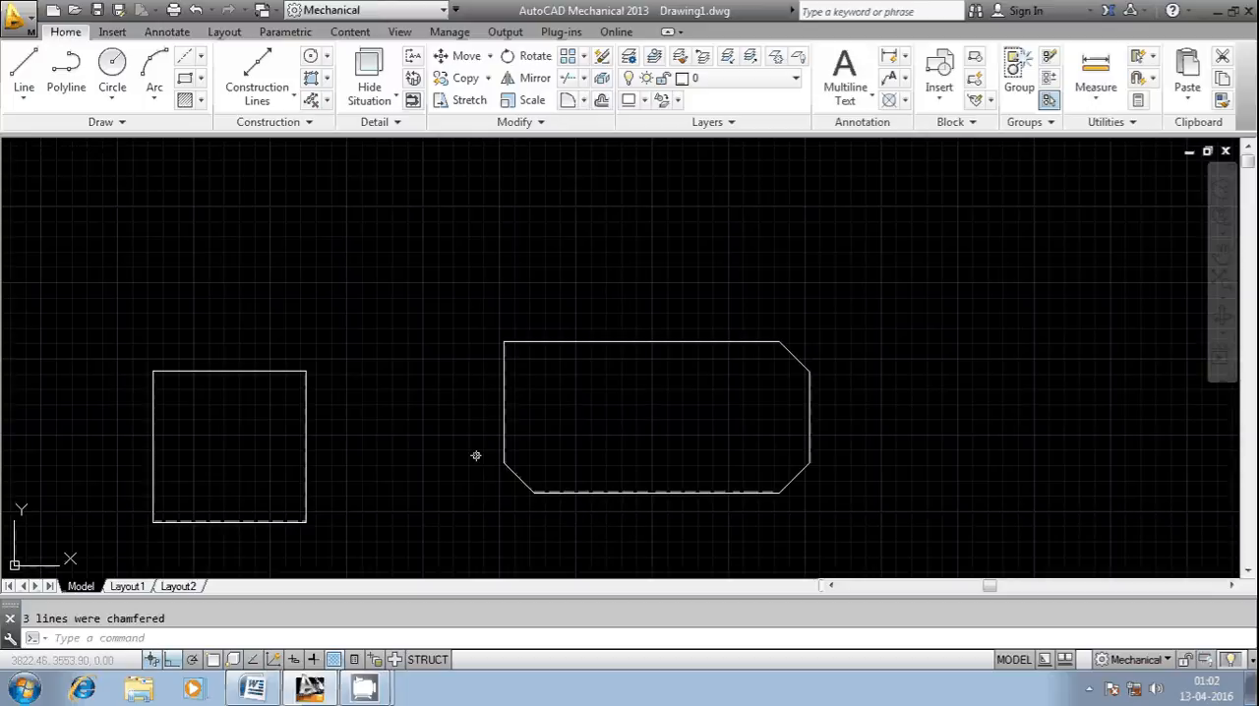
# Step: Undo the polyline chamfer on the wide rectangle
pyautogui.press('Escape')
pyautogui.hotkey('ctrl', 'z')
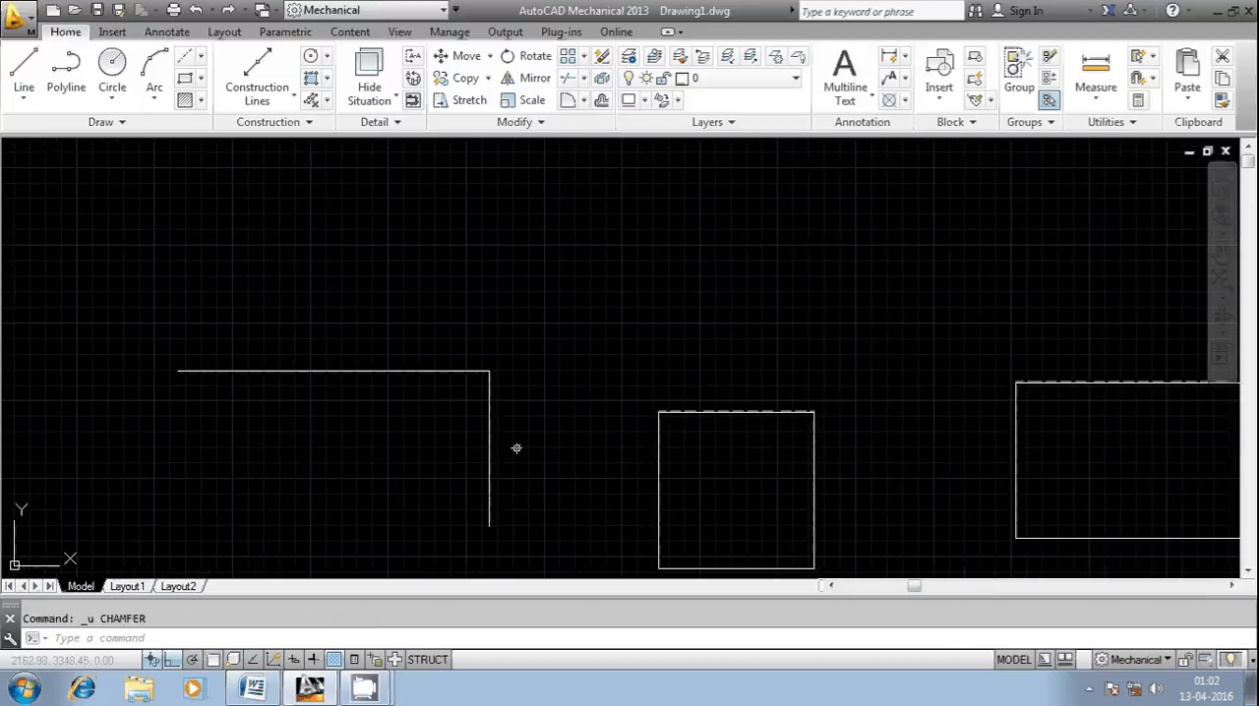
pyautogui.moveTo(366, 689)
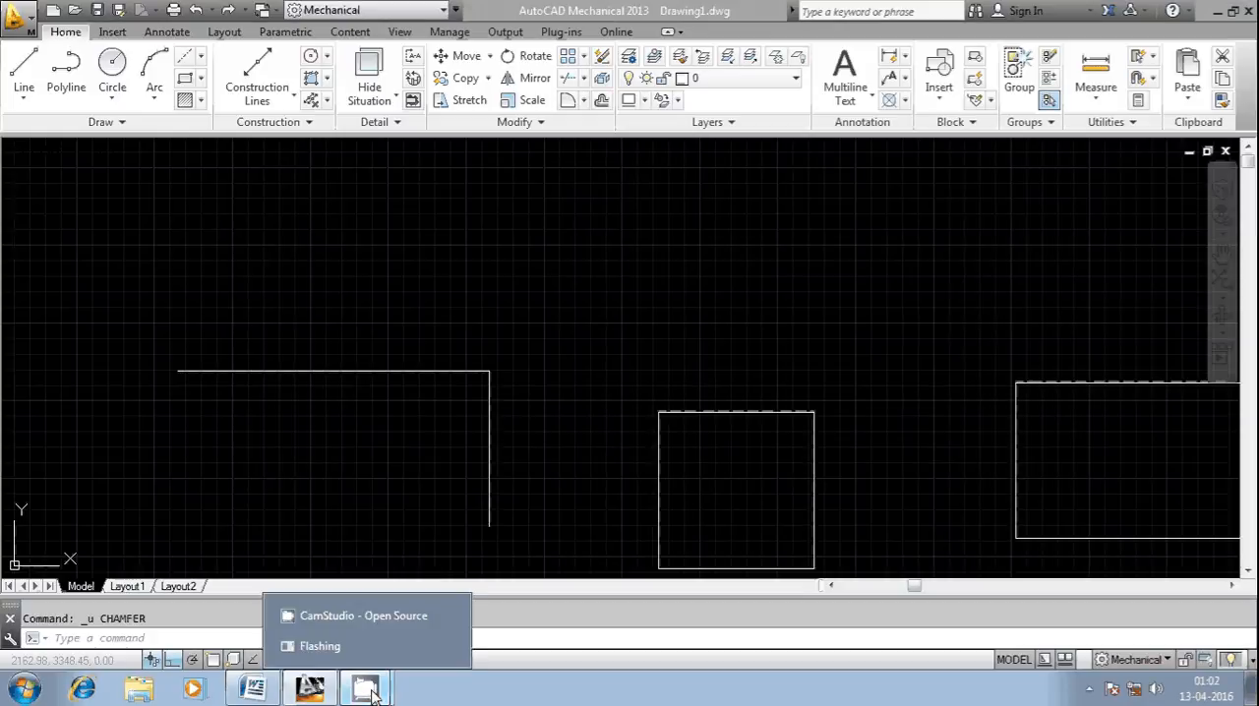
pyautogui.click(376, 621)
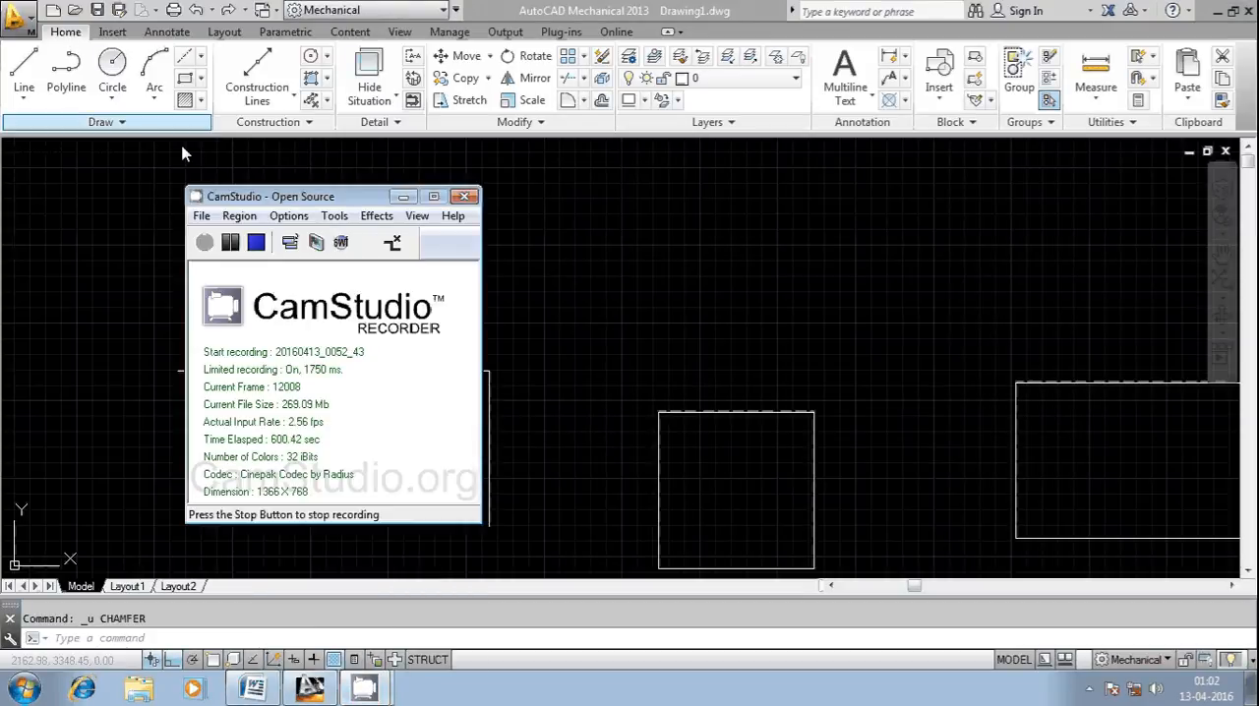